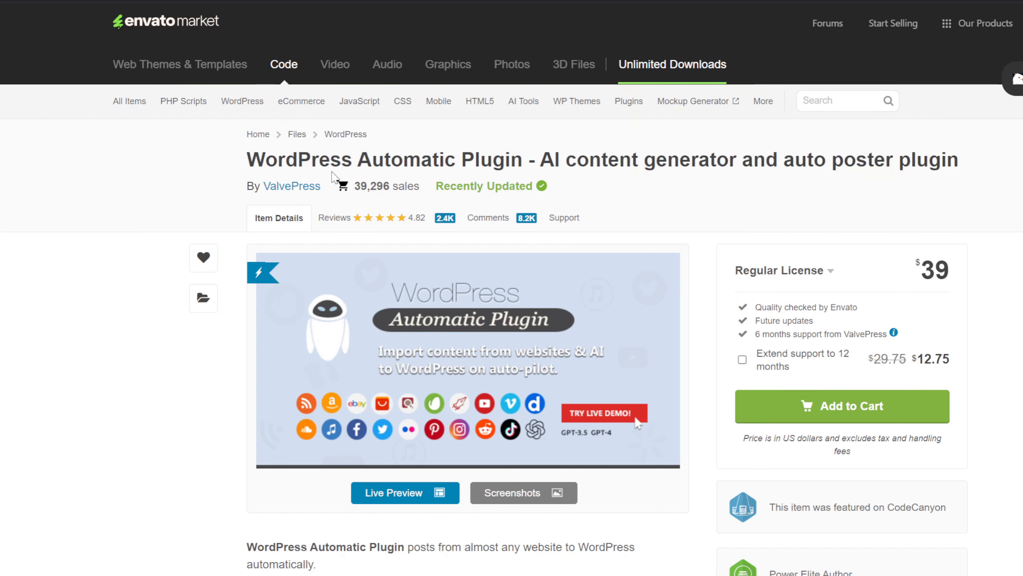
Step: Examine the WordPress Automatic Plugin's product page, covering its overview and its AI, RSS, web scraper and news auto-posting sources
{"action": "scroll", "coordinate": [403, 210], "scroll_direction": "down", "scroll_amount": 2}
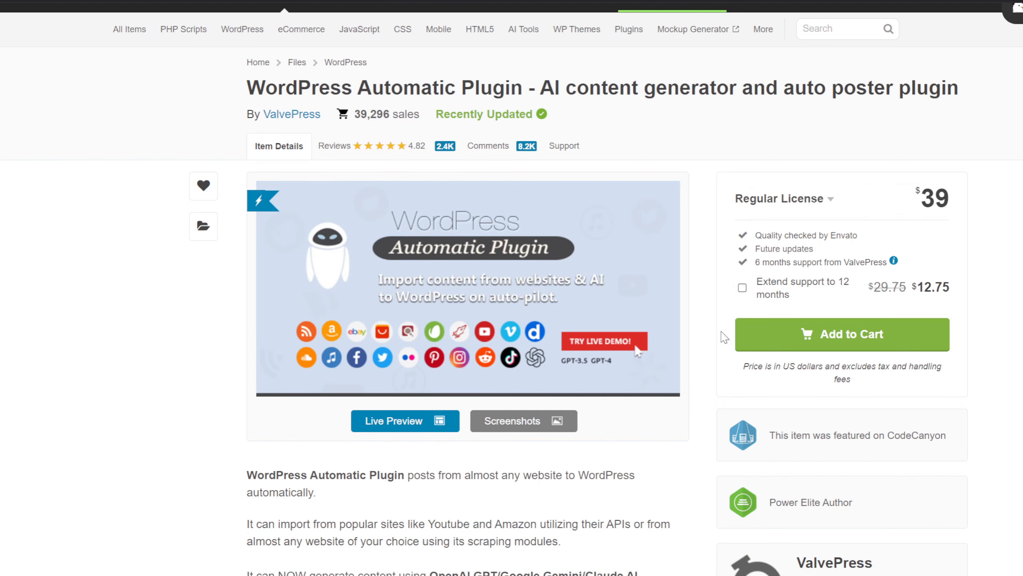
{"action": "scroll", "coordinate": [723, 335], "scroll_direction": "down", "scroll_amount": 4}
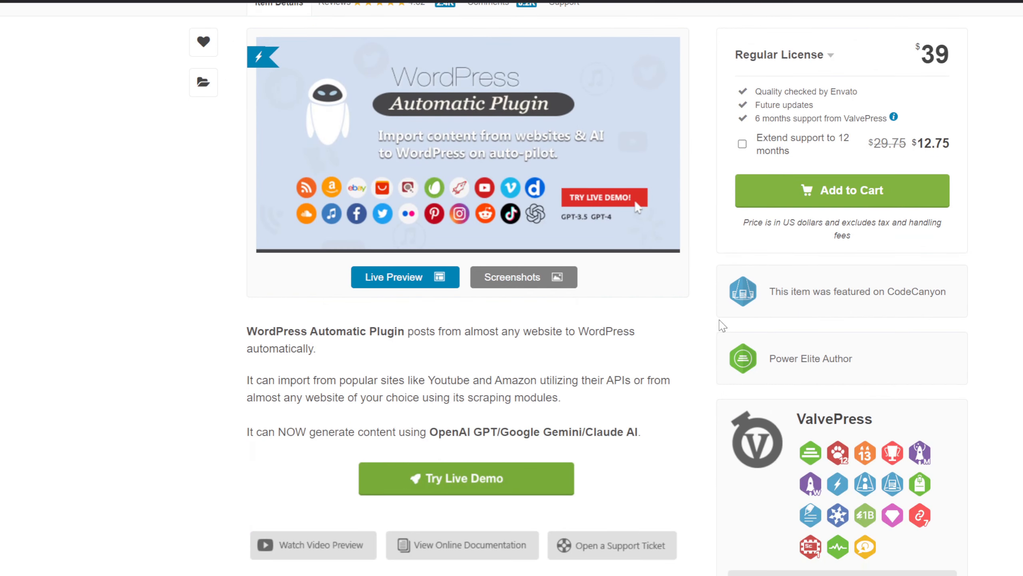
{"action": "scroll", "coordinate": [723, 307], "scroll_direction": "down", "scroll_amount": 4}
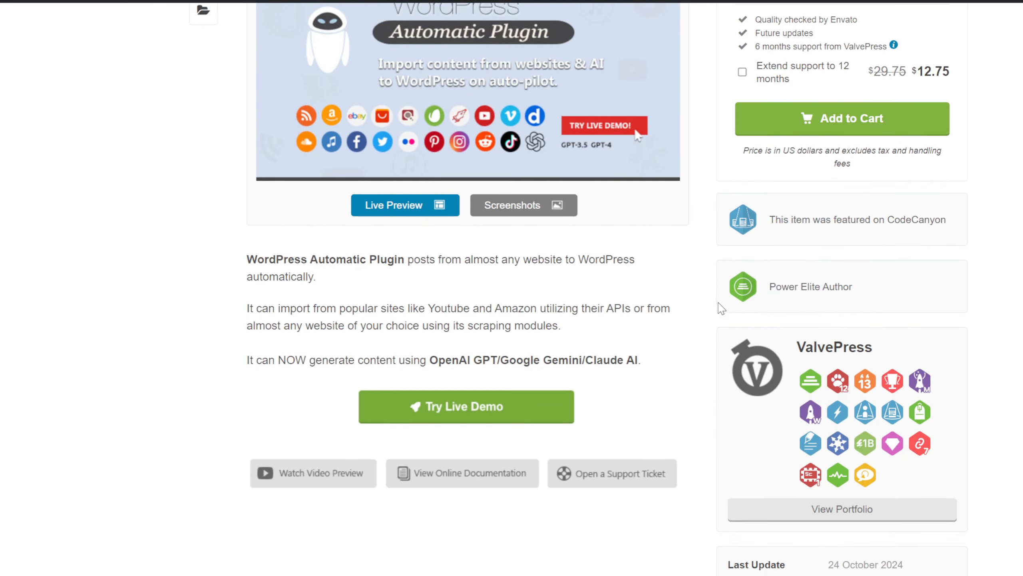
{"action": "scroll", "coordinate": [692, 234], "scroll_direction": "up", "scroll_amount": 8}
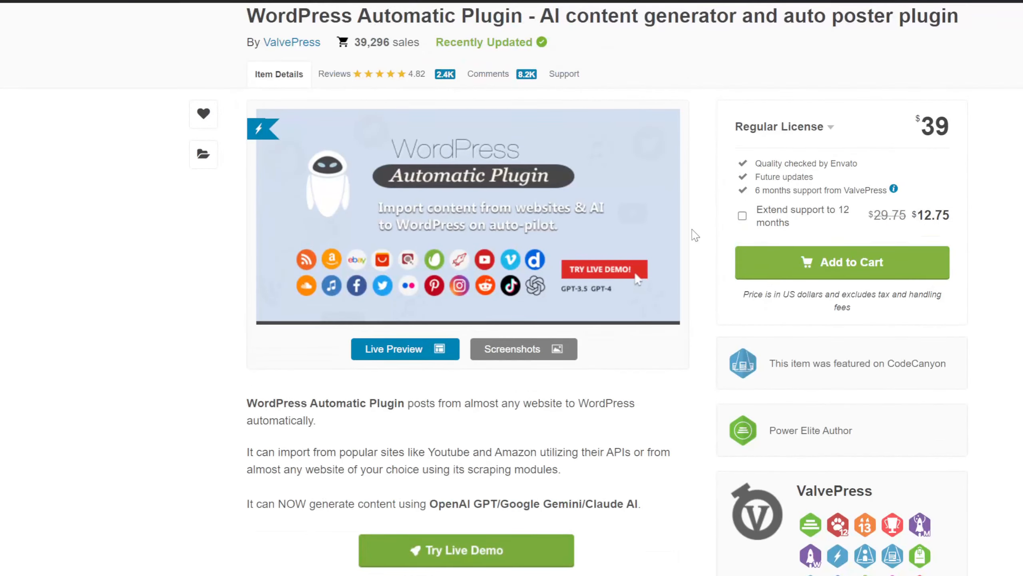
{"action": "scroll", "coordinate": [439, 270], "scroll_direction": "down", "scroll_amount": 20}
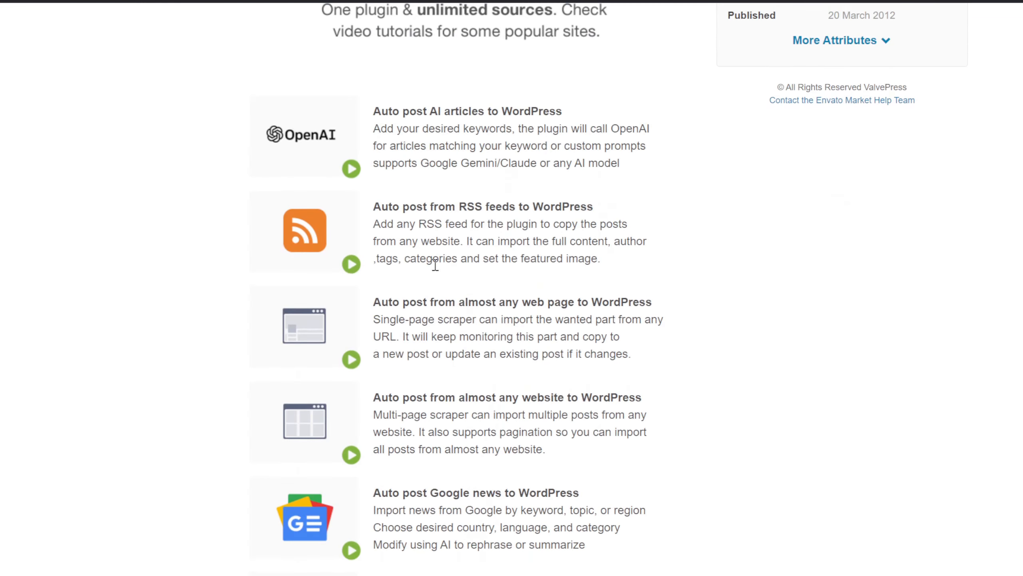
{"action": "scroll", "coordinate": [444, 261], "scroll_direction": "down", "scroll_amount": 10}
{"action": "scroll", "coordinate": [443, 261], "scroll_direction": "up", "scroll_amount": 20}
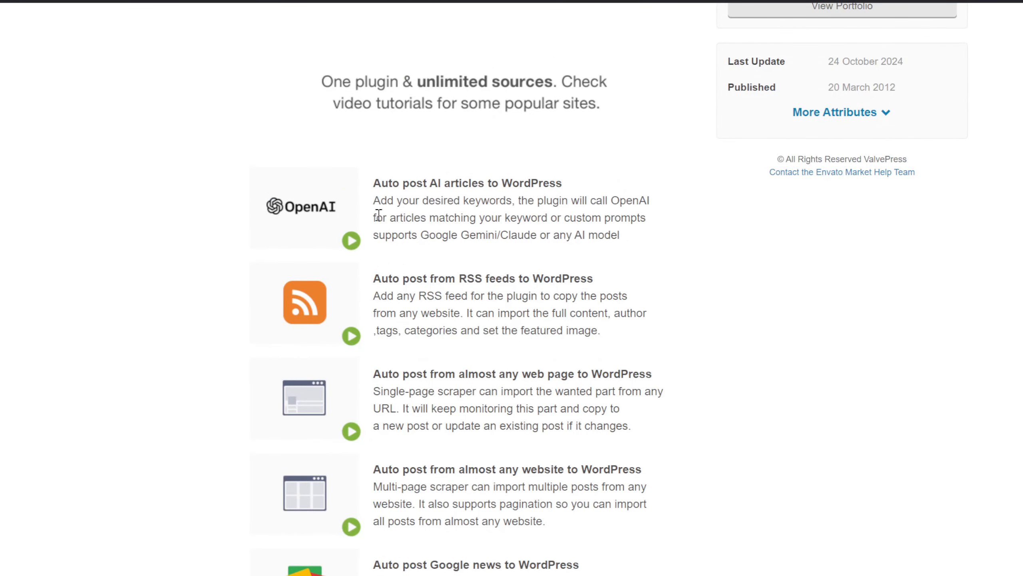
{"action": "scroll", "coordinate": [382, 210], "scroll_direction": "down", "scroll_amount": 2}
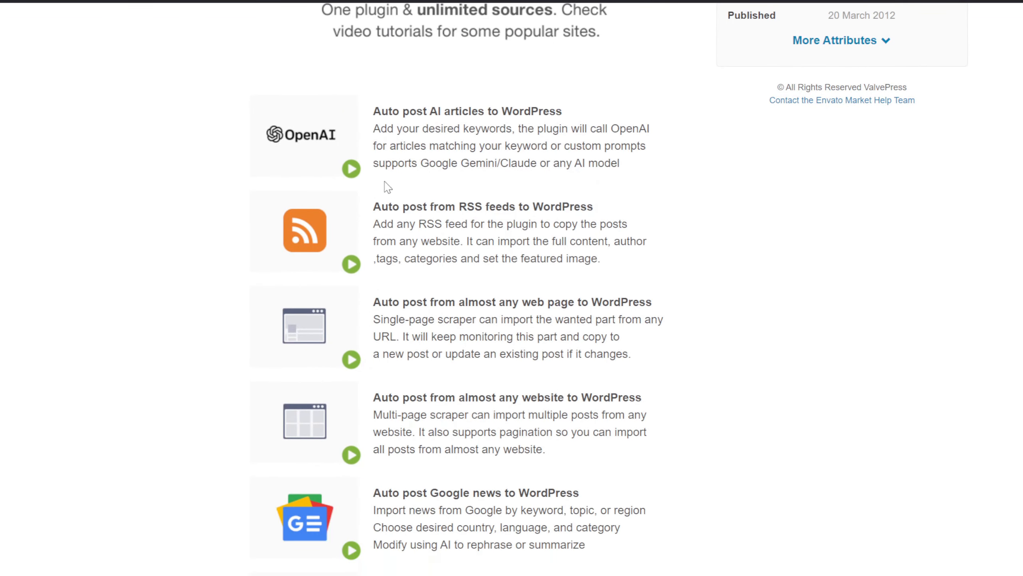
{"action": "scroll", "coordinate": [390, 194], "scroll_direction": "down", "scroll_amount": 2}
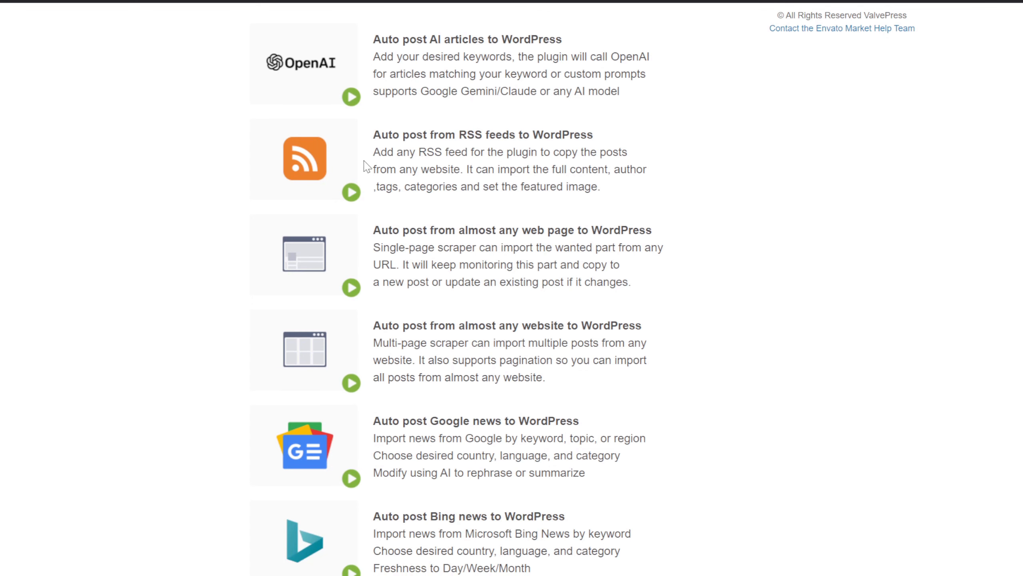
{"action": "scroll", "coordinate": [477, 163], "scroll_direction": "down", "scroll_amount": 2}
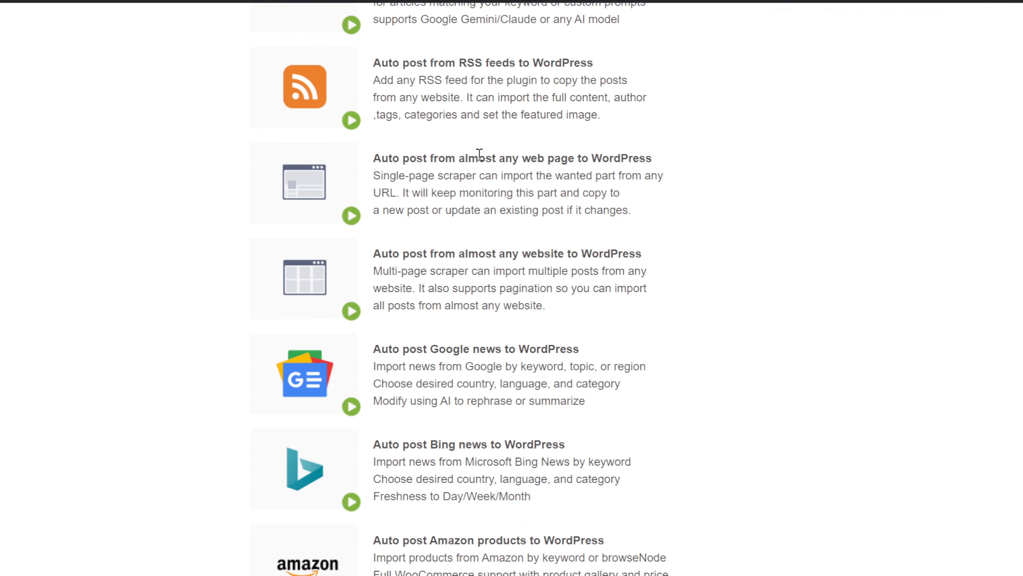
{"action": "scroll", "coordinate": [479, 154], "scroll_direction": "down", "scroll_amount": 2}
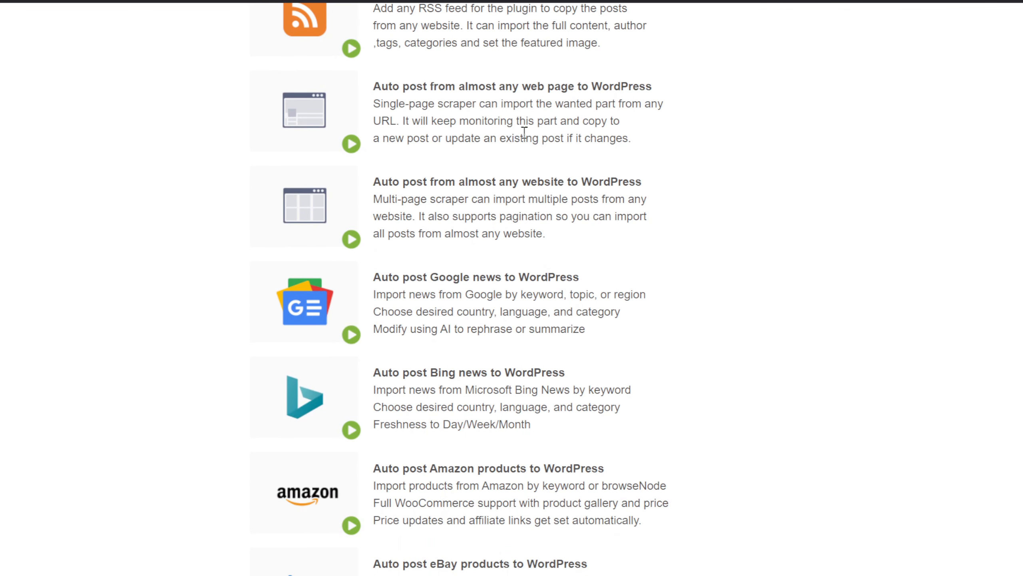
{"action": "scroll", "coordinate": [535, 125], "scroll_direction": "down", "scroll_amount": 6}
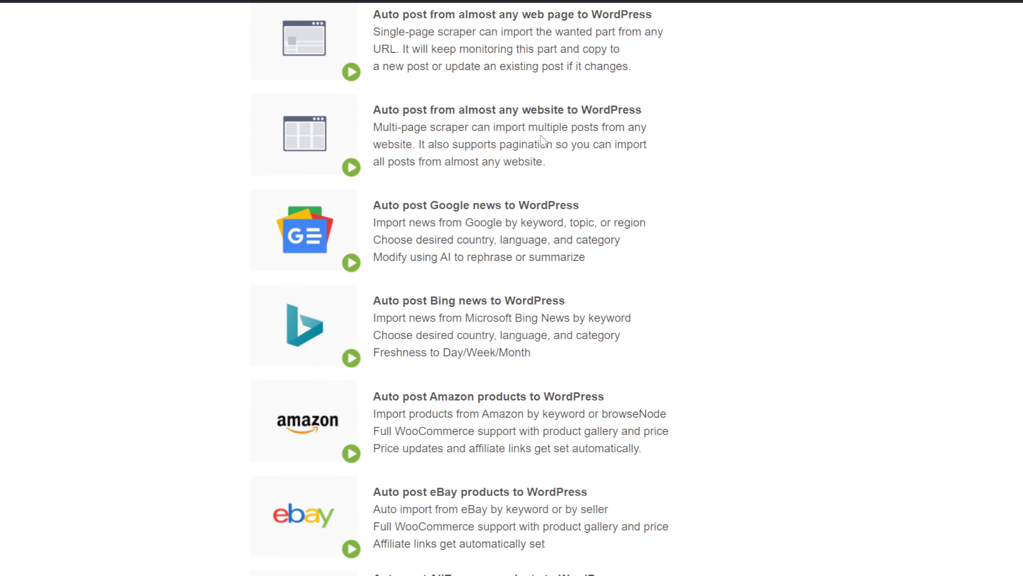
{"action": "scroll", "coordinate": [516, 133], "scroll_direction": "up", "scroll_amount": 2}
{"action": "scroll", "coordinate": [454, 167], "scroll_direction": "down", "scroll_amount": 4}
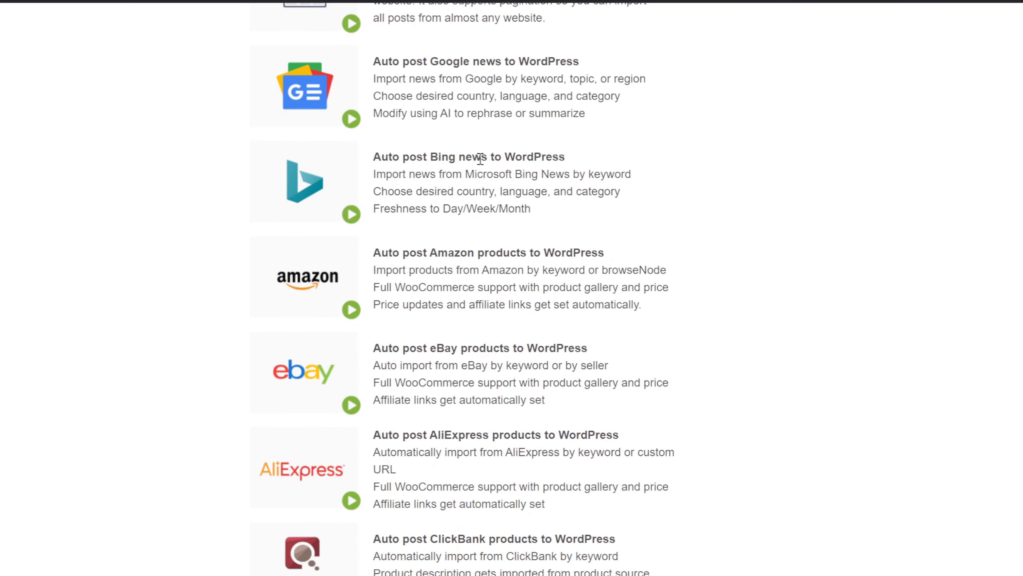
Step: Review the plugin's marketplace, job, social media, video and audio import sources in the product description
{"action": "scroll", "coordinate": [572, 136], "scroll_direction": "down", "scroll_amount": 4}
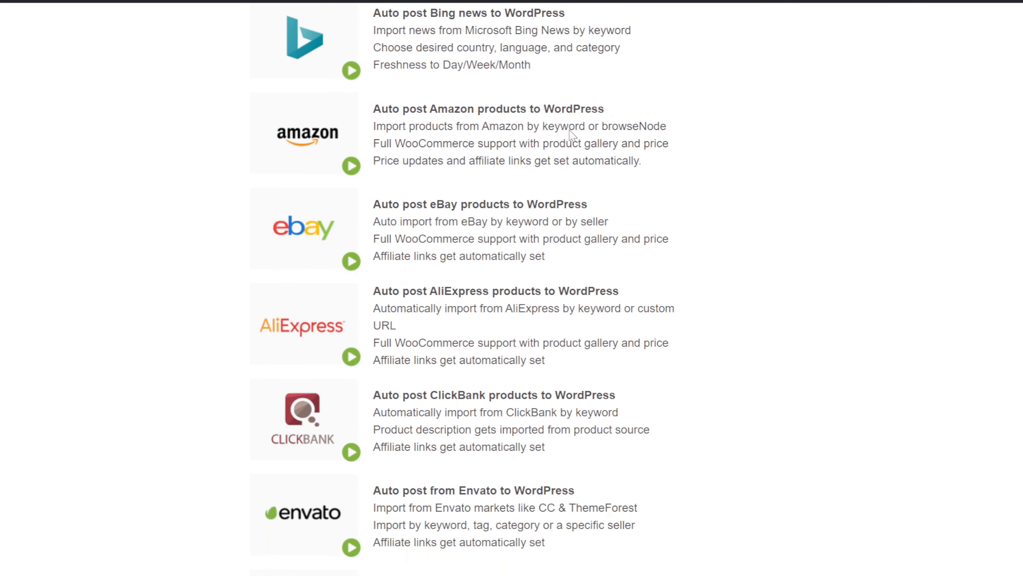
{"action": "scroll", "coordinate": [497, 117], "scroll_direction": "up", "scroll_amount": 2}
{"action": "scroll", "coordinate": [506, 165], "scroll_direction": "down", "scroll_amount": 8}
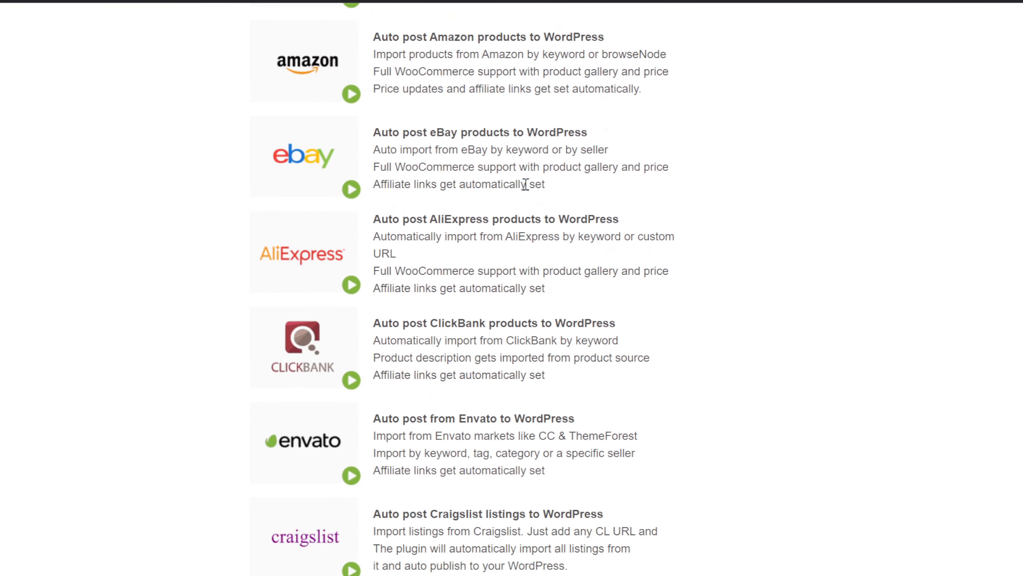
{"action": "scroll", "coordinate": [524, 213], "scroll_direction": "down", "scroll_amount": 12}
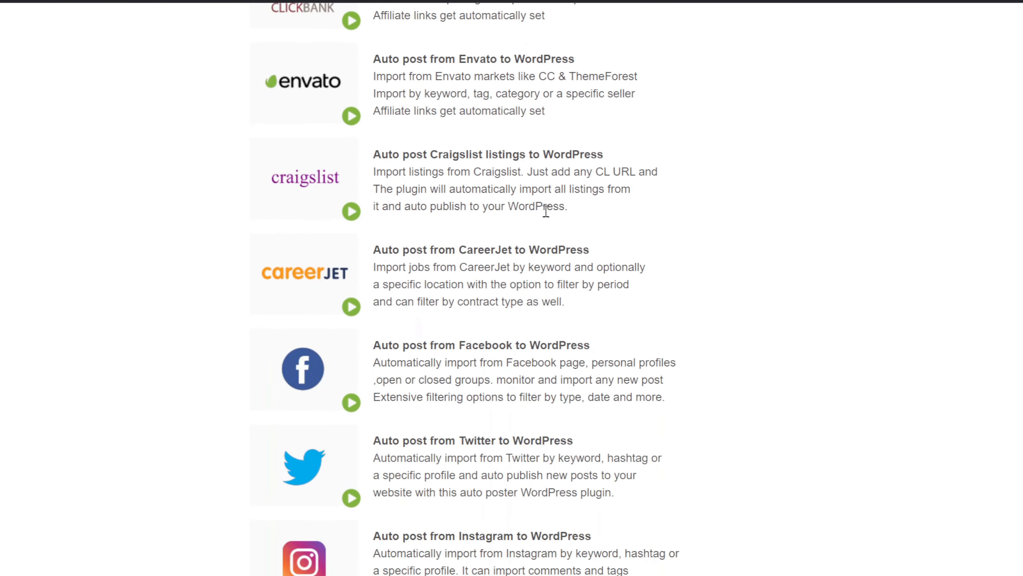
{"action": "scroll", "coordinate": [547, 200], "scroll_direction": "down", "scroll_amount": 16}
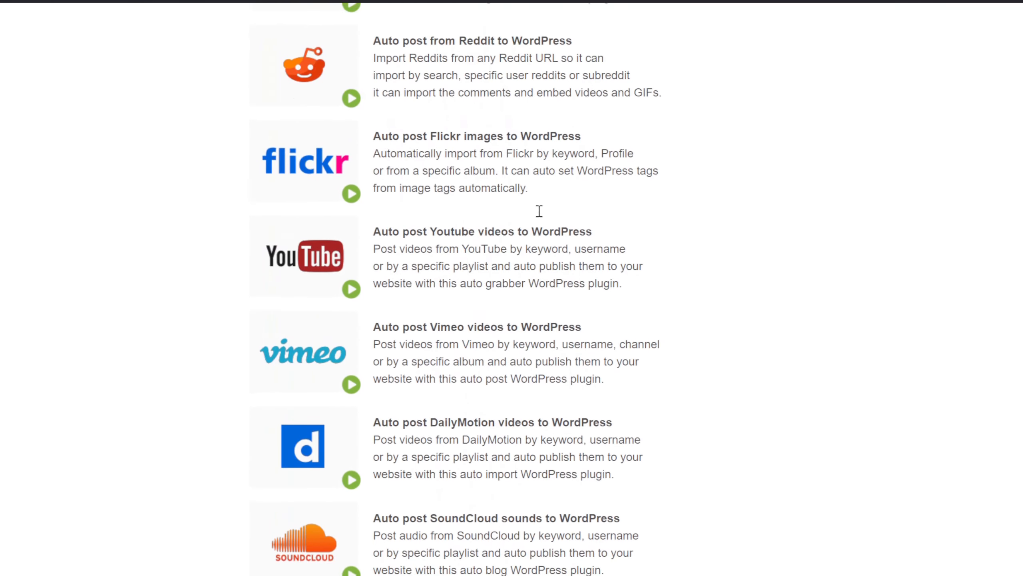
{"action": "scroll", "coordinate": [538, 207], "scroll_direction": "down", "scroll_amount": 10}
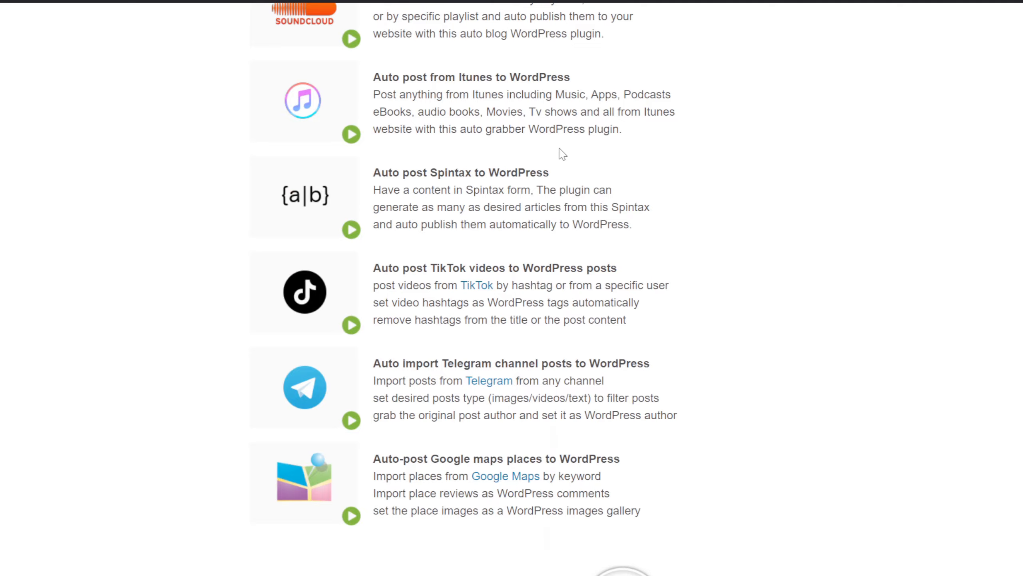
{"action": "scroll", "coordinate": [570, 198], "scroll_direction": "down", "scroll_amount": 6}
{"action": "scroll", "coordinate": [570, 223], "scroll_direction": "up", "scroll_amount": 20}
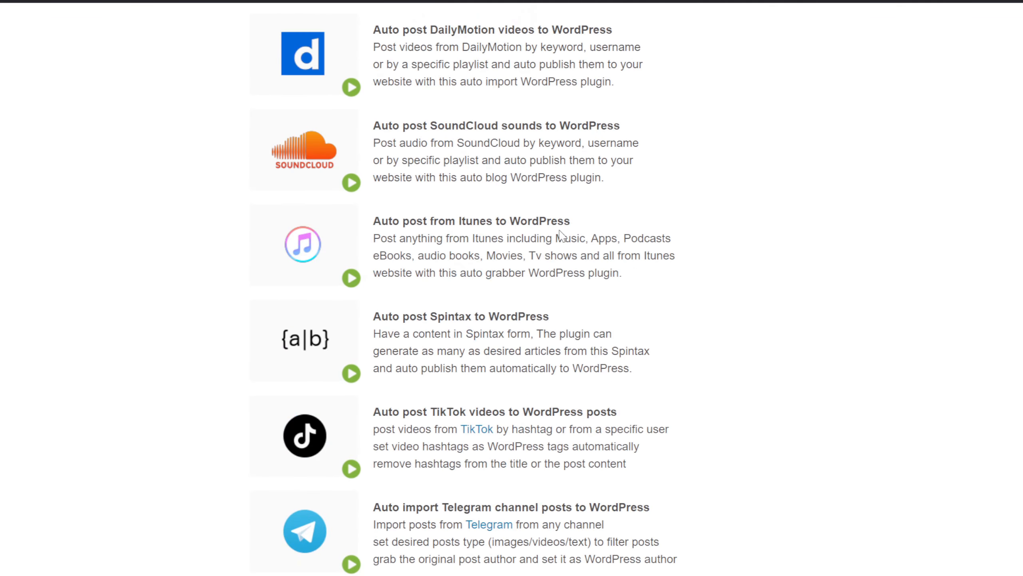
{"action": "scroll", "coordinate": [564, 258], "scroll_direction": "up", "scroll_amount": 15}
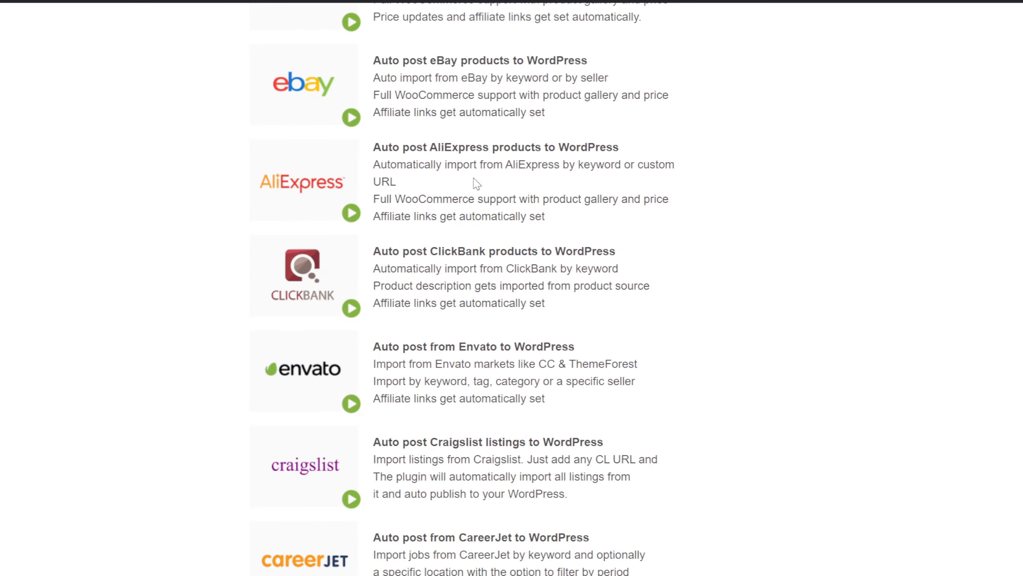
{"action": "scroll", "coordinate": [455, 190], "scroll_direction": "up", "scroll_amount": 2}
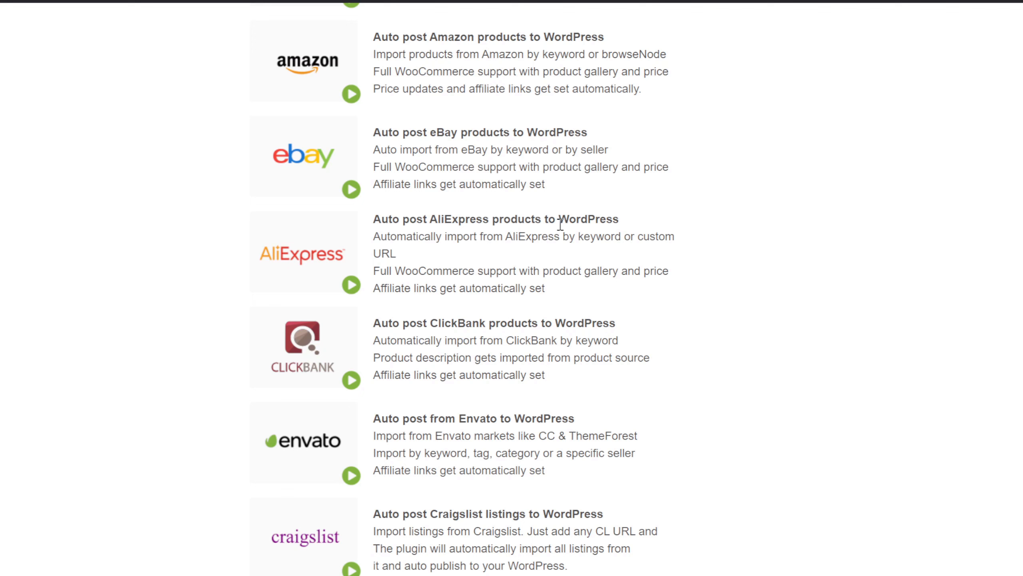
{"action": "scroll", "coordinate": [549, 219], "scroll_direction": "down", "scroll_amount": 5}
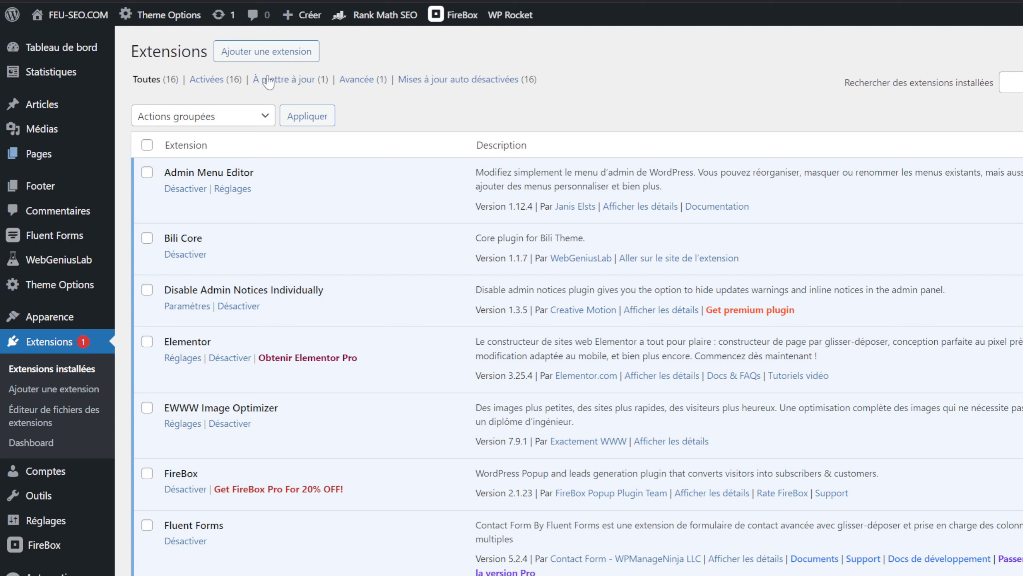
Step: Open the site's page for adding an extension and the general settings of the Automatic plugin
{"action": "left_click", "coordinate": [260, 53]}
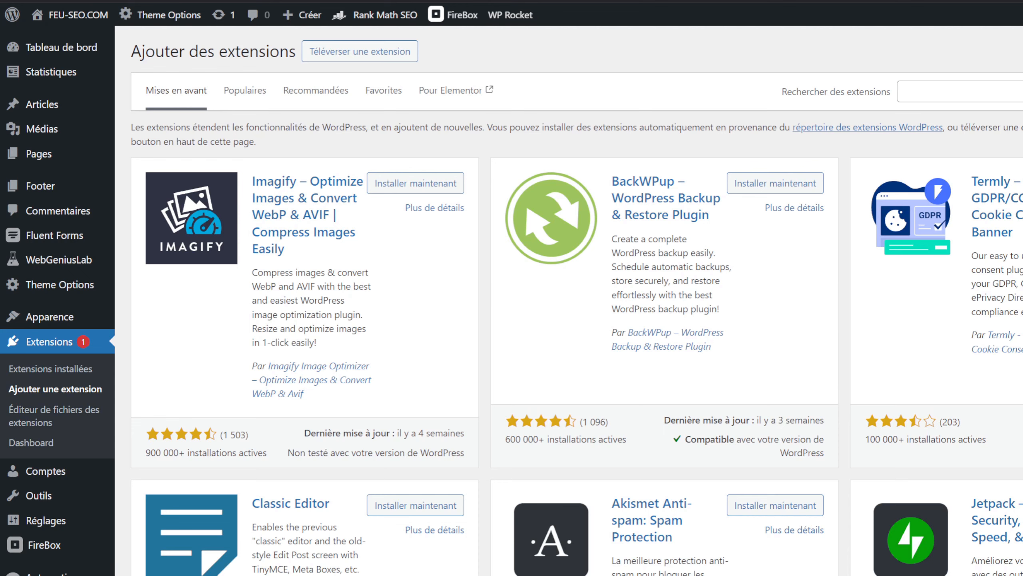
{"action": "scroll", "coordinate": [569, 301], "scroll_direction": "down", "scroll_amount": 3}
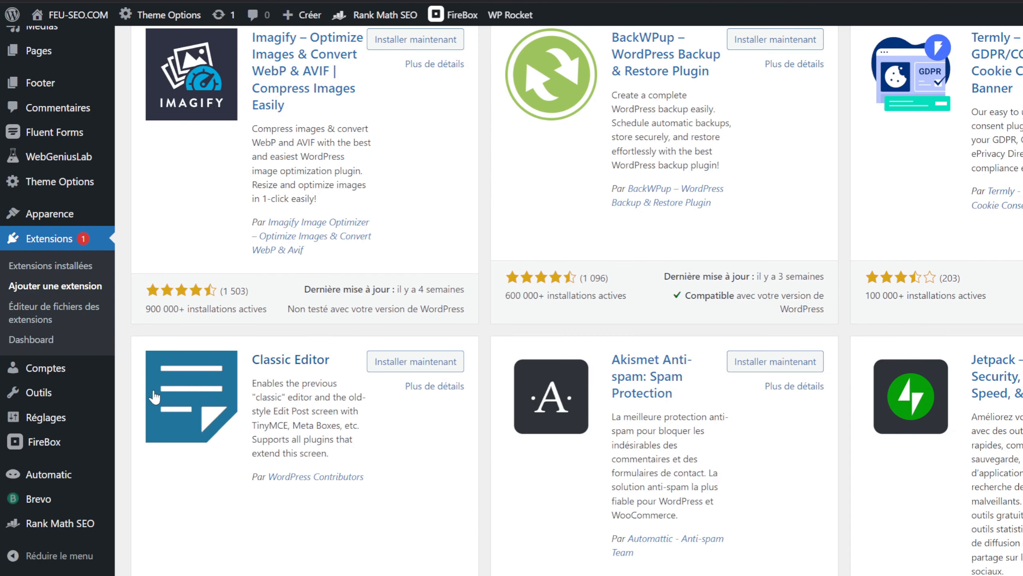
{"action": "mouse_move", "coordinate": [49, 480]}
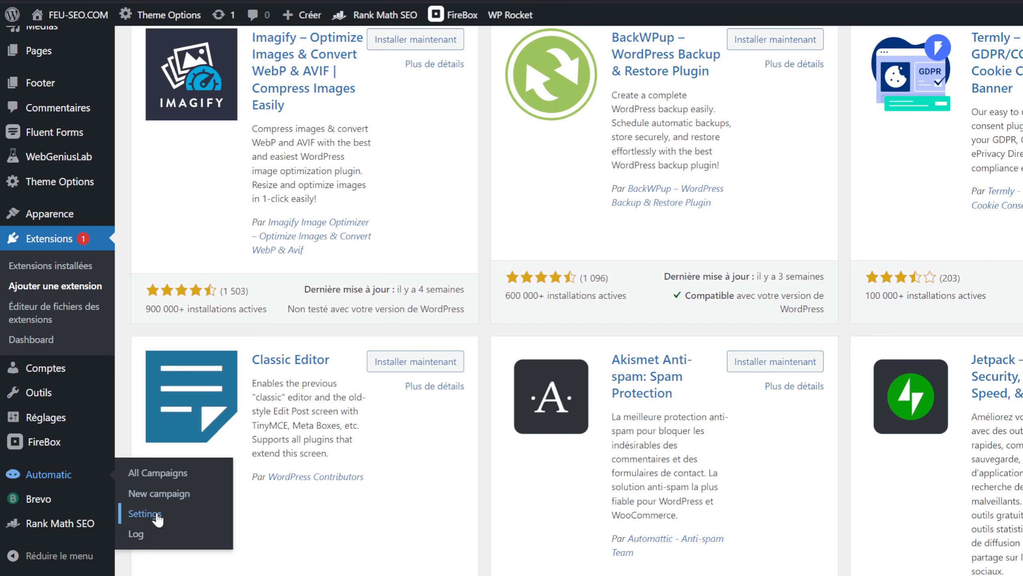
{"action": "left_click", "coordinate": [157, 520]}
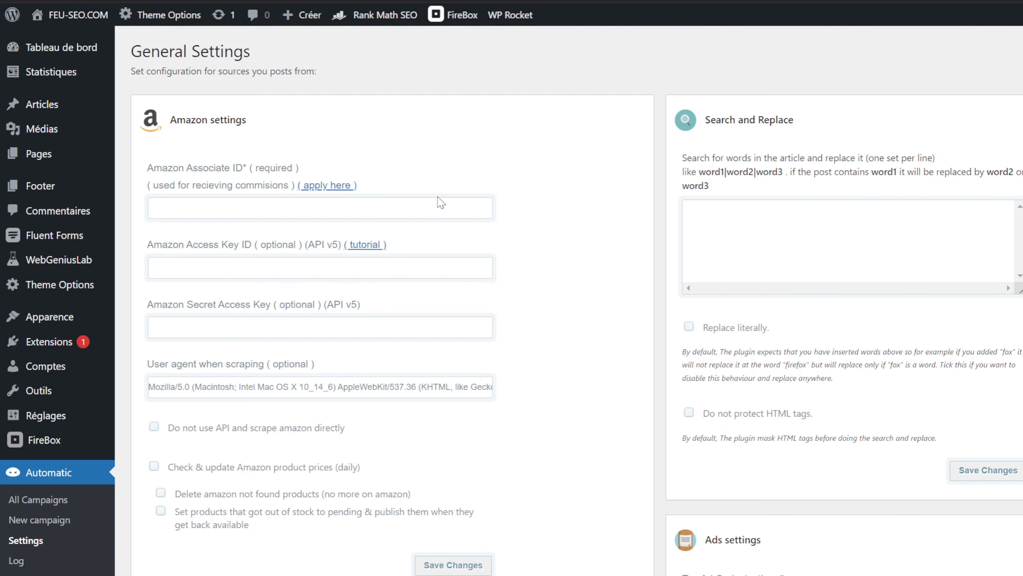
Step: Examine the Amazon, Clickbank, AliExpress and custom search sections of the plugin's general settings
{"action": "scroll", "coordinate": [415, 209], "scroll_direction": "down", "scroll_amount": 3}
{"action": "scroll", "coordinate": [476, 216], "scroll_direction": "up", "scroll_amount": 4}
{"action": "scroll", "coordinate": [205, 139], "scroll_direction": "down", "scroll_amount": 8}
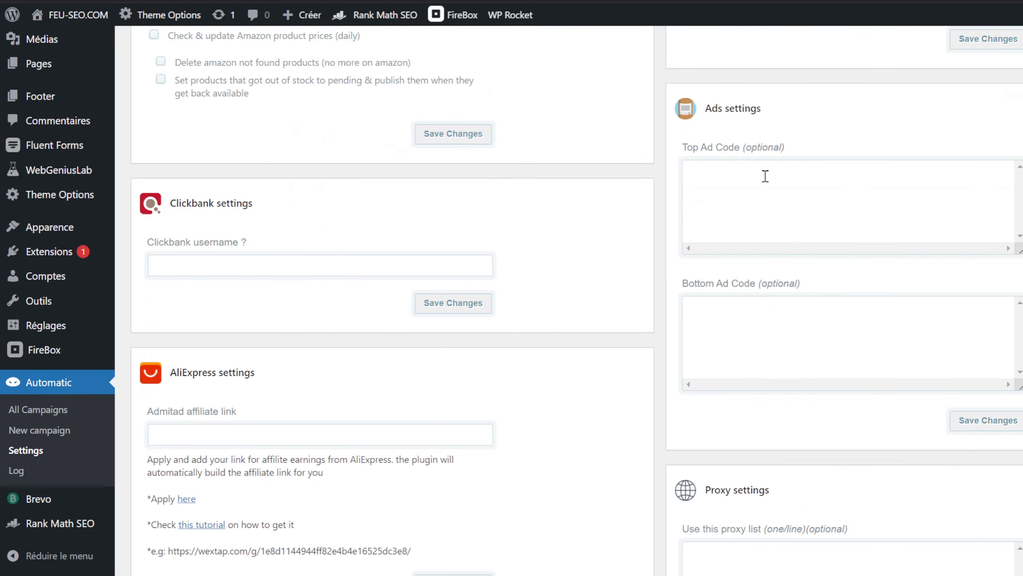
{"action": "scroll", "coordinate": [385, 327], "scroll_direction": "down", "scroll_amount": 3}
{"action": "scroll", "coordinate": [349, 347], "scroll_direction": "down", "scroll_amount": 3}
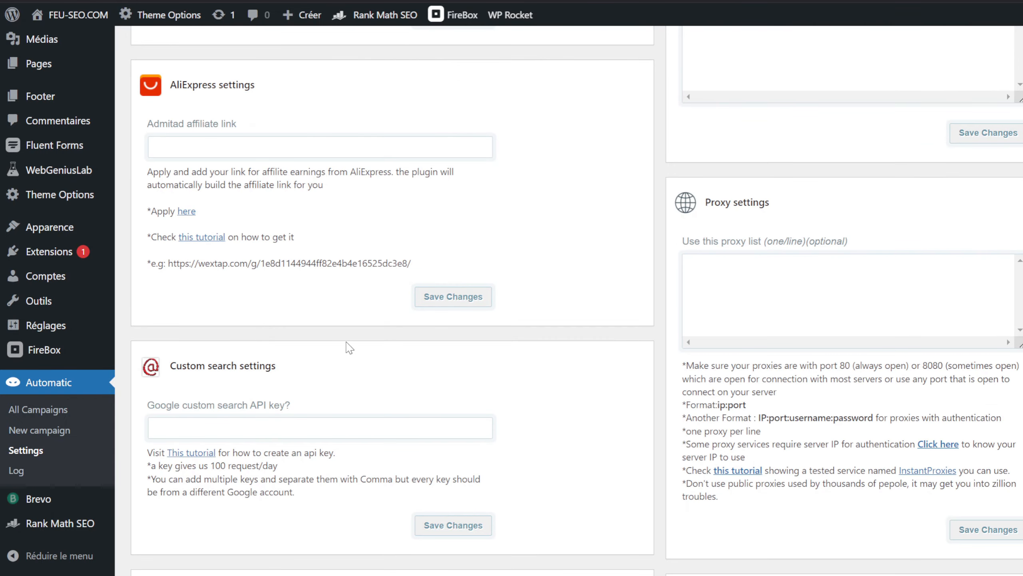
{"action": "scroll", "coordinate": [349, 348], "scroll_direction": "down", "scroll_amount": 2}
{"action": "scroll", "coordinate": [451, 300], "scroll_direction": "up", "scroll_amount": 2}
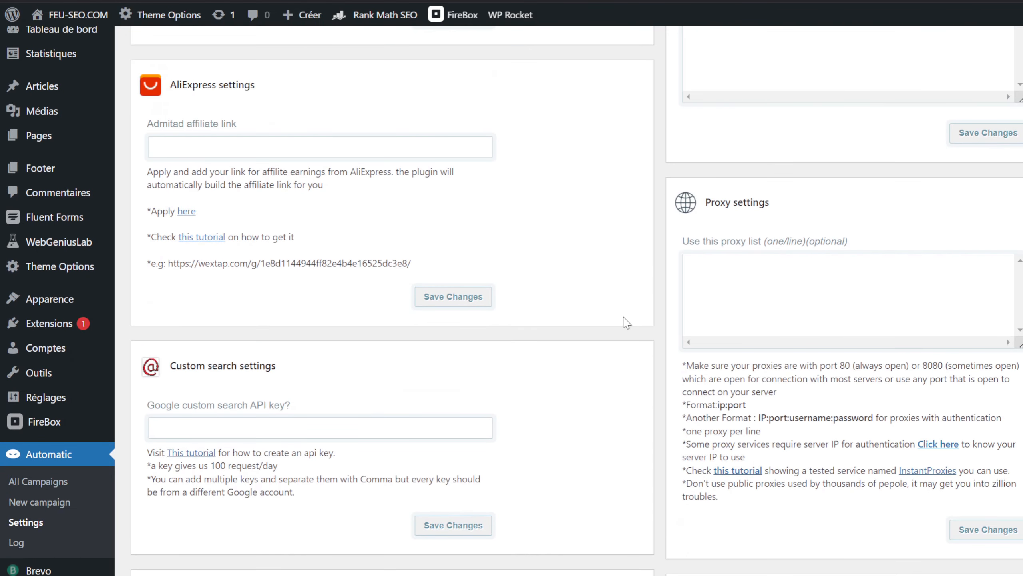
Step: Inspect the proxy list field and the top and bottom ad code fields in the general settings
{"action": "left_click", "coordinate": [728, 269]}
{"action": "scroll", "coordinate": [783, 251], "scroll_direction": "up", "scroll_amount": 2}
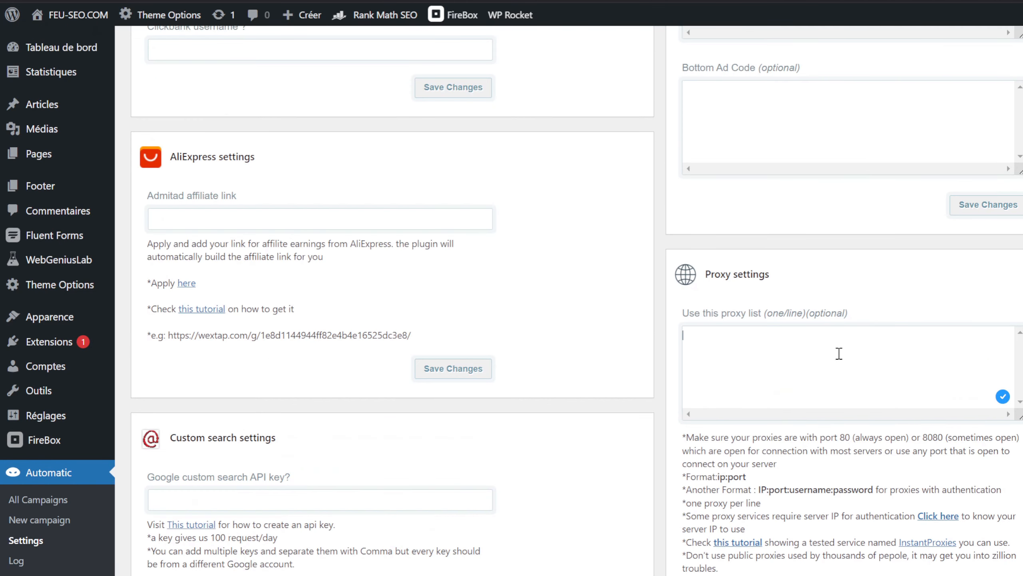
{"action": "scroll", "coordinate": [838, 354], "scroll_direction": "down", "scroll_amount": 2}
{"action": "scroll", "coordinate": [743, 255], "scroll_direction": "up", "scroll_amount": 3}
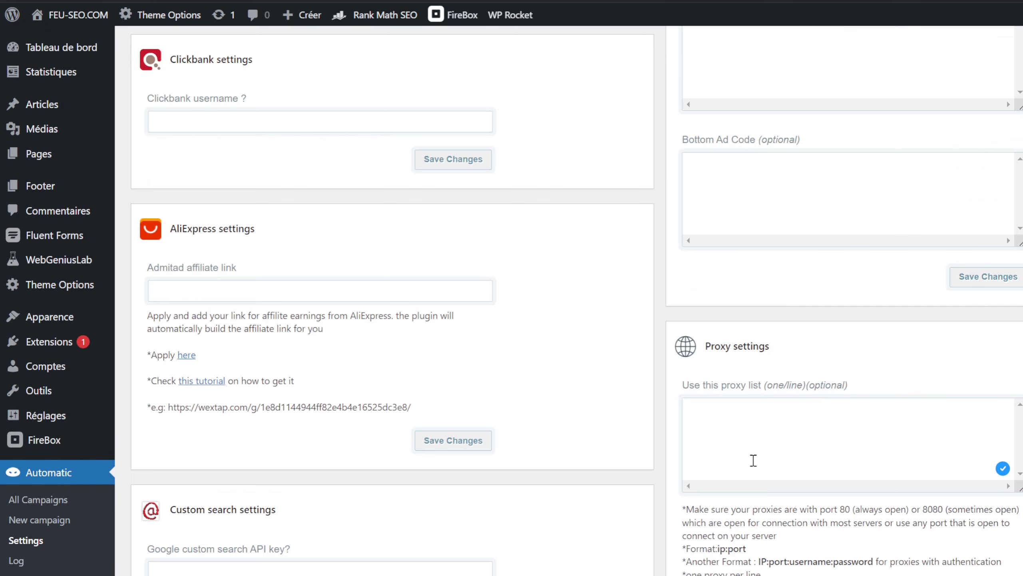
{"action": "scroll", "coordinate": [755, 465], "scroll_direction": "up", "scroll_amount": 5}
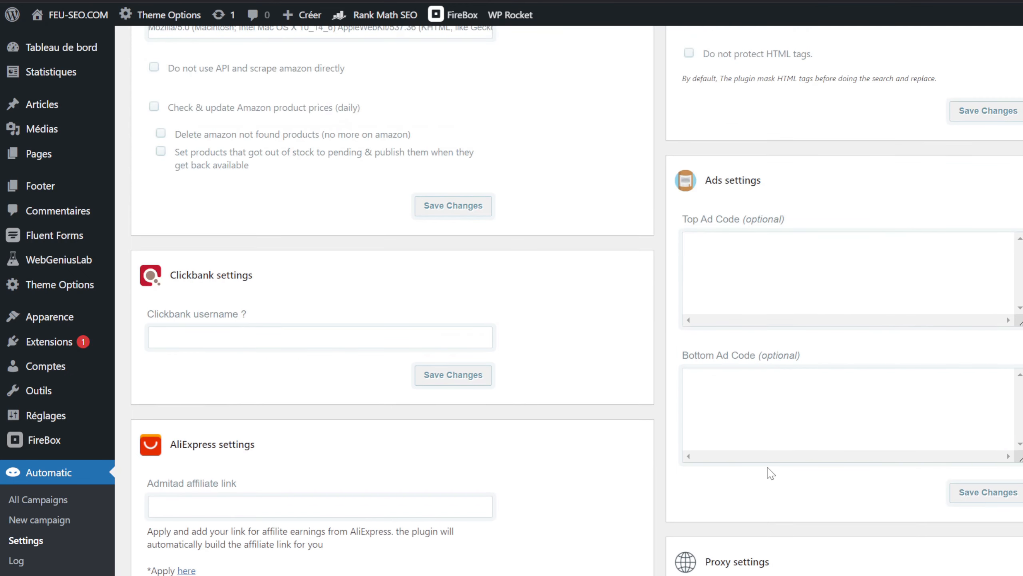
{"action": "scroll", "coordinate": [791, 375], "scroll_direction": "down", "scroll_amount": 1}
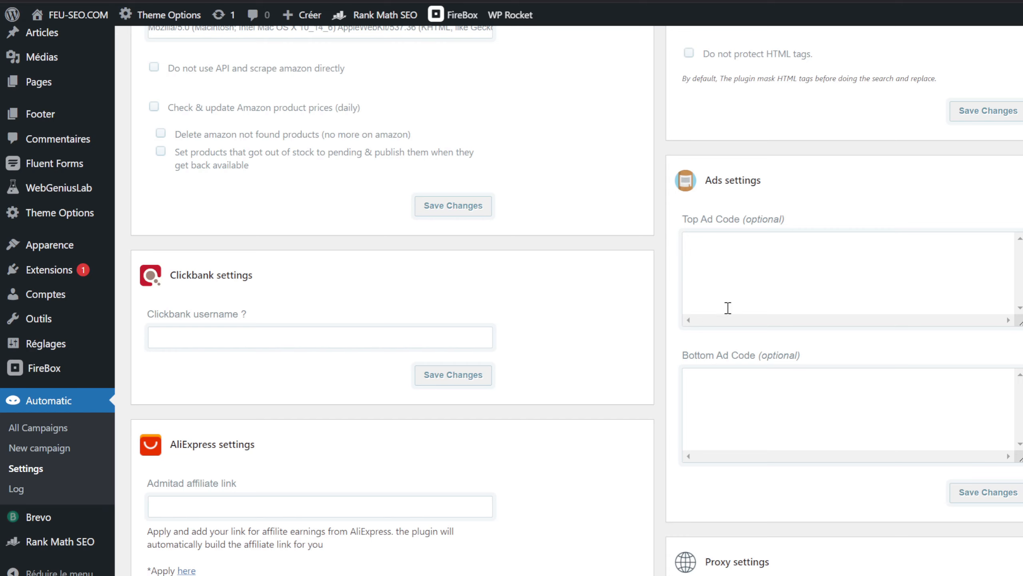
{"action": "left_click", "coordinate": [721, 262]}
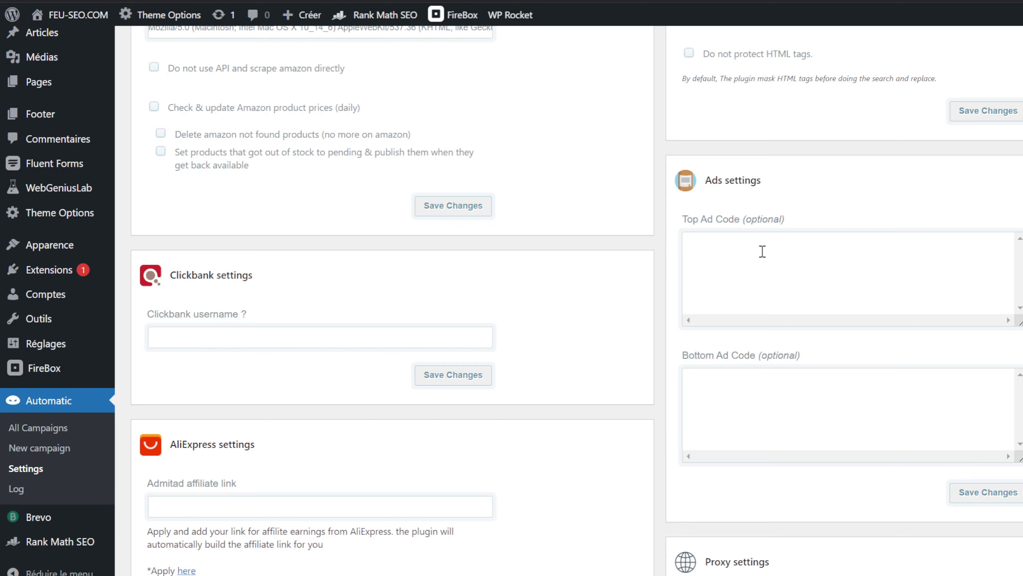
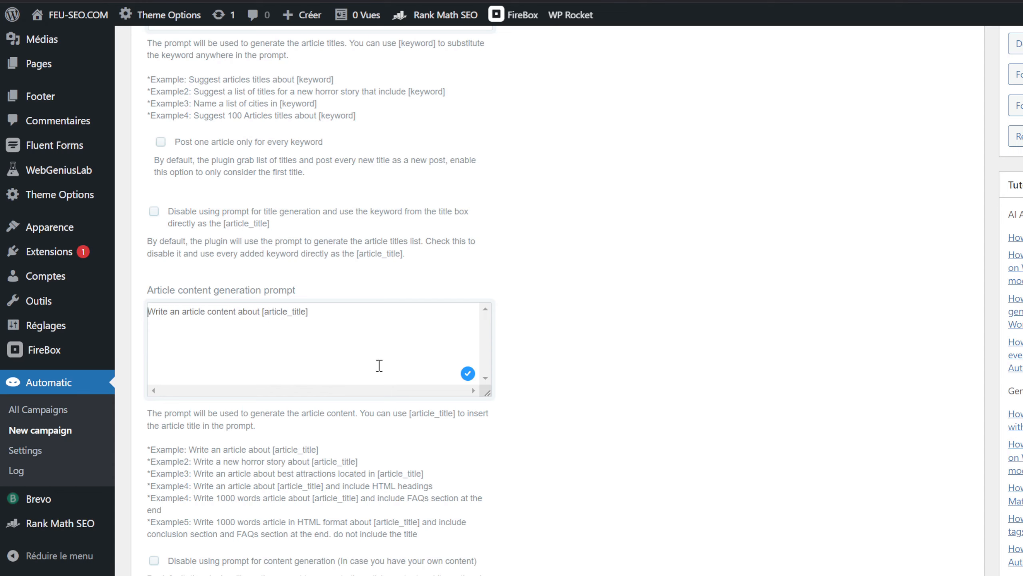
Step: Enlarge the article content generation prompt box of the new campaign to make room for a longer prompt
{"action": "left_click_drag", "start_coordinate": [487, 392], "coordinate": [506, 491]}
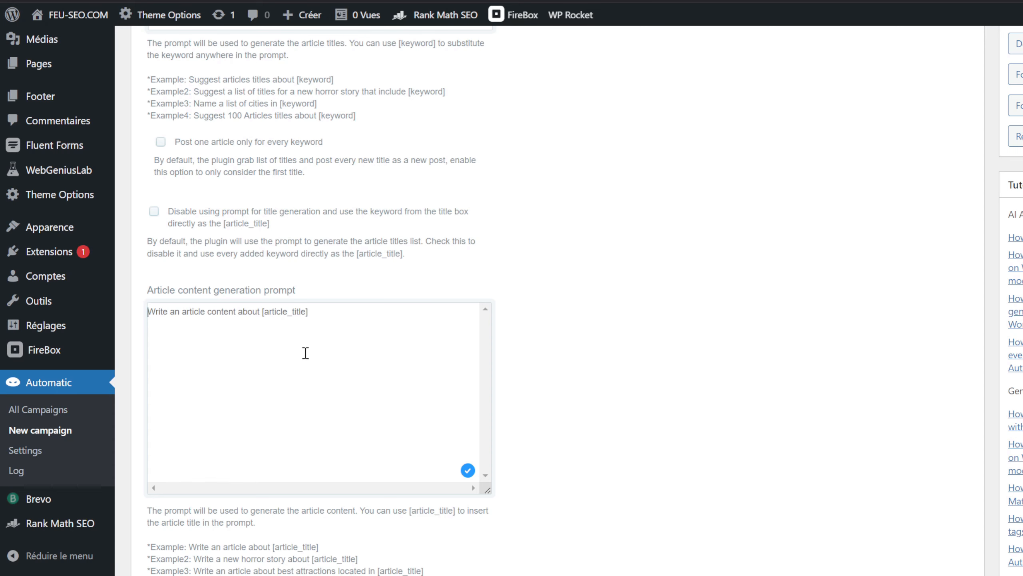
Step: Enable keyword rotation so the AI Articles campaign posts for a different keyword each time
{"action": "scroll", "coordinate": [298, 369], "scroll_direction": "up", "scroll_amount": 8}
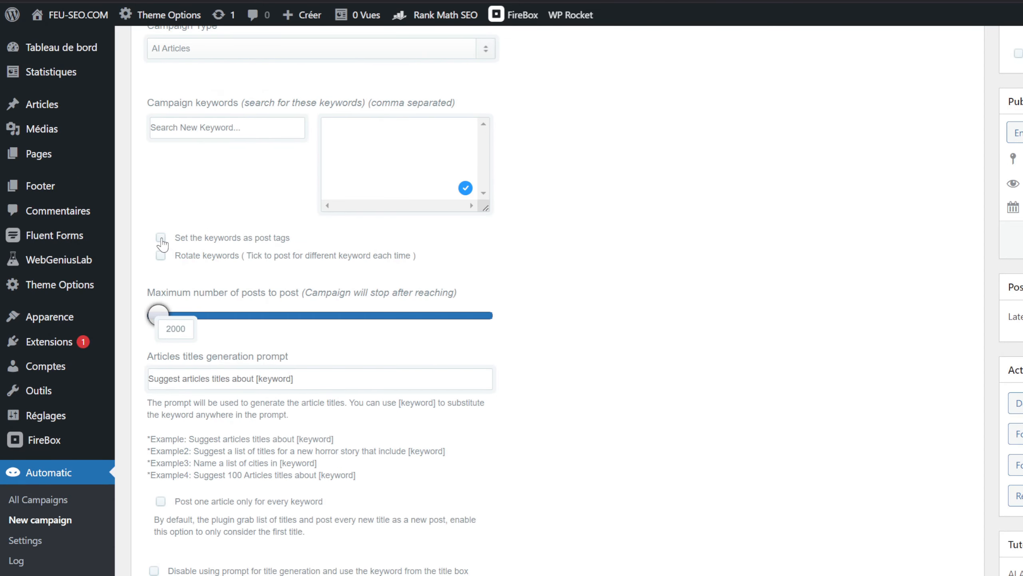
{"action": "left_click", "coordinate": [161, 256]}
{"action": "scroll", "coordinate": [647, 193], "scroll_direction": "up", "scroll_amount": 3}
{"action": "scroll", "coordinate": [647, 214], "scroll_direction": "down", "scroll_amount": 2}
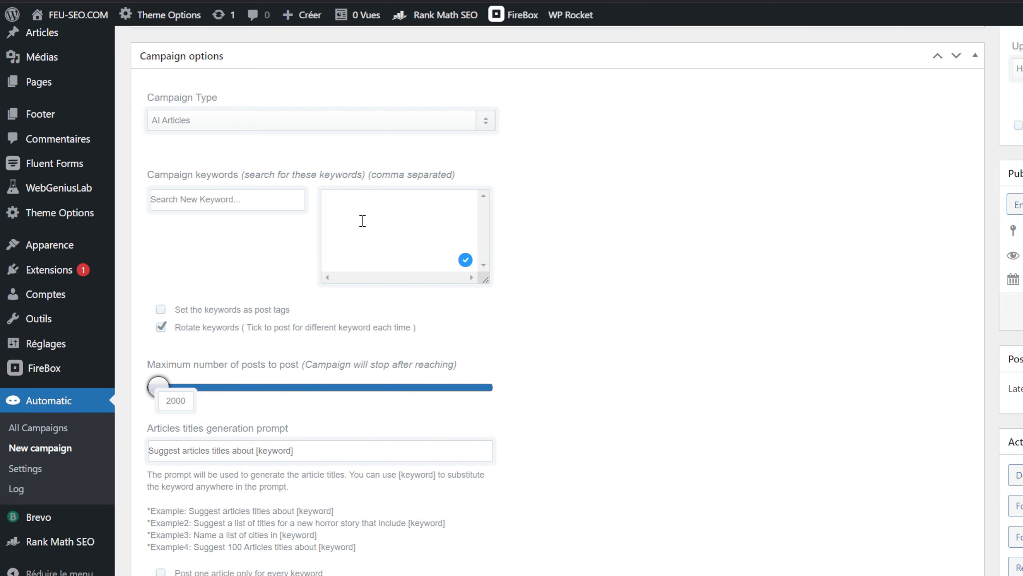
Step: Examine how the article titles prompt and the article content prompt use the [keyword] and [article_title] placeholders
{"action": "scroll", "coordinate": [363, 221], "scroll_direction": "down", "scroll_amount": 10}
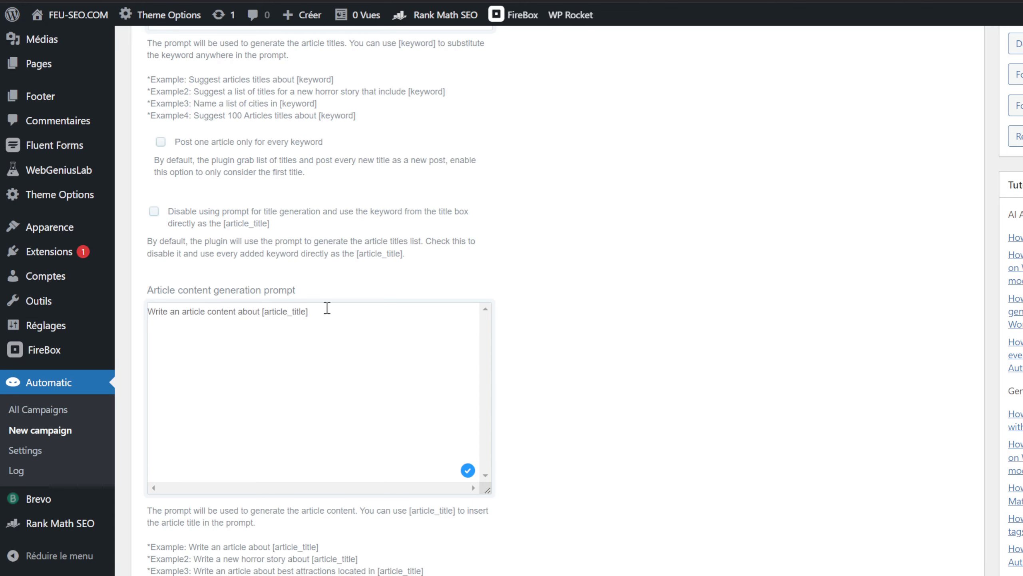
{"action": "scroll", "coordinate": [337, 337], "scroll_direction": "up", "scroll_amount": 5}
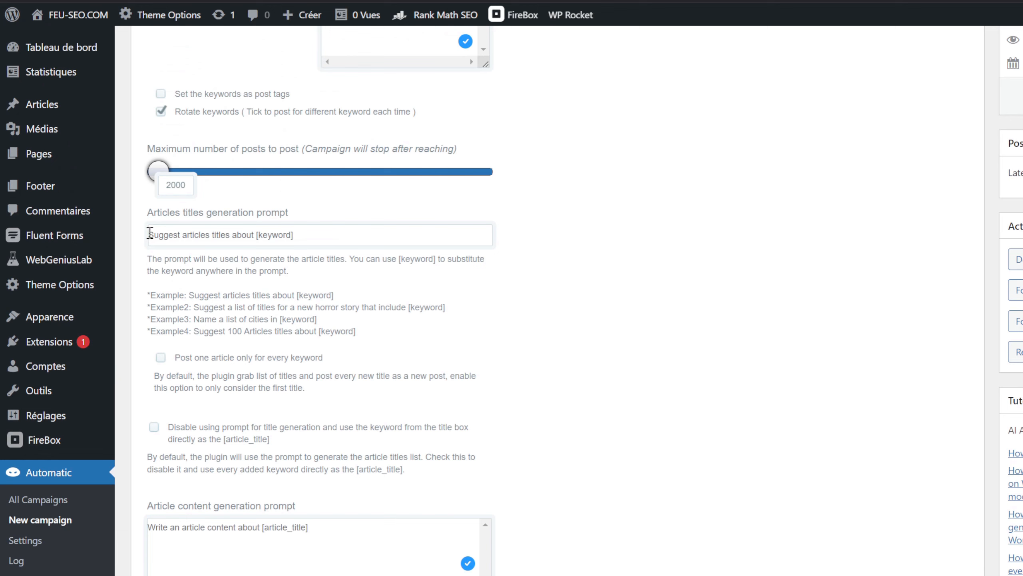
{"action": "left_click", "coordinate": [149, 235]}
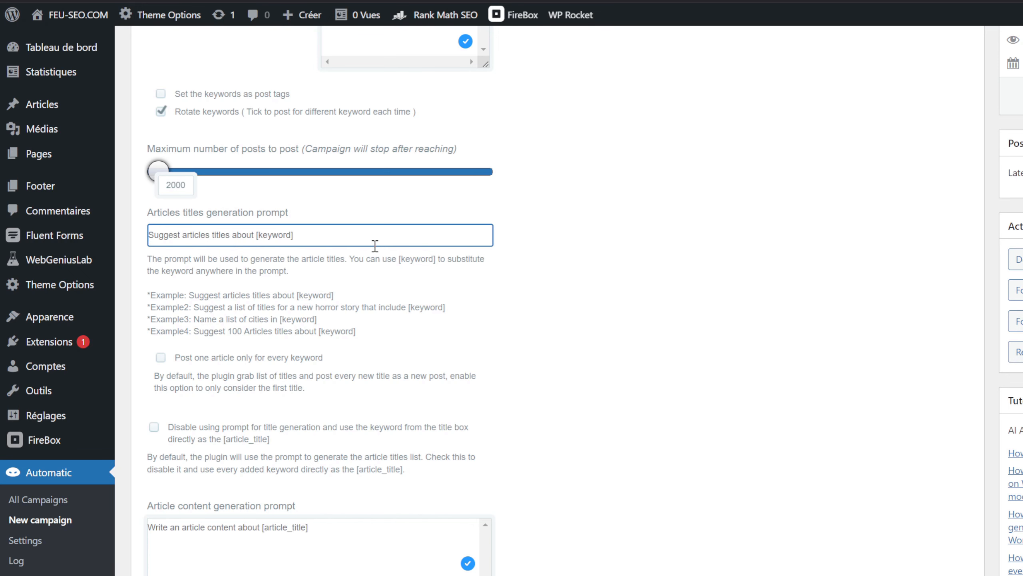
{"action": "scroll", "coordinate": [380, 251], "scroll_direction": "down", "scroll_amount": 1}
{"action": "scroll", "coordinate": [380, 250], "scroll_direction": "down", "scroll_amount": 3}
{"action": "scroll", "coordinate": [284, 174], "scroll_direction": "down", "scroll_amount": 5}
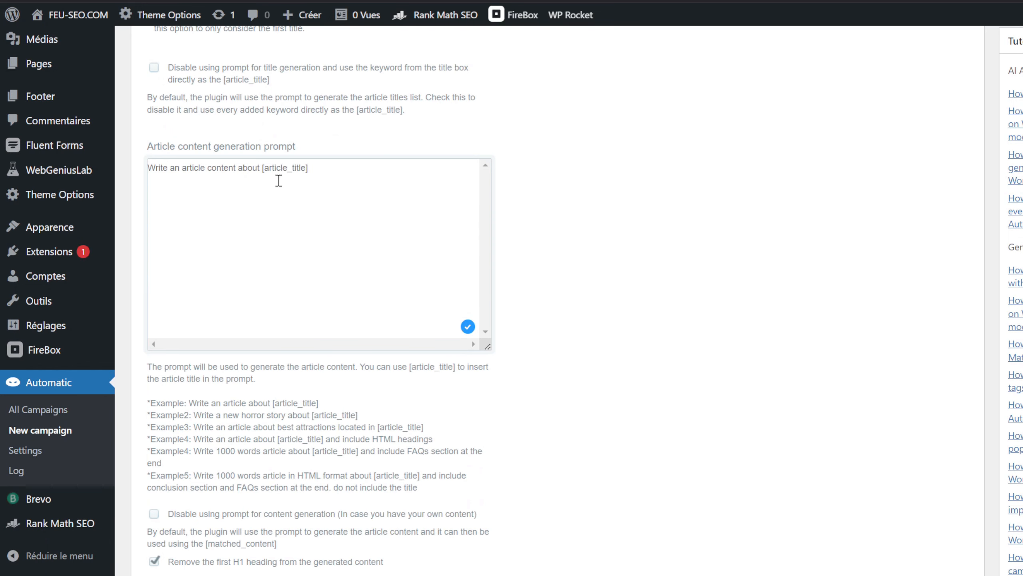
{"action": "scroll", "coordinate": [301, 180], "scroll_direction": "up", "scroll_amount": 2}
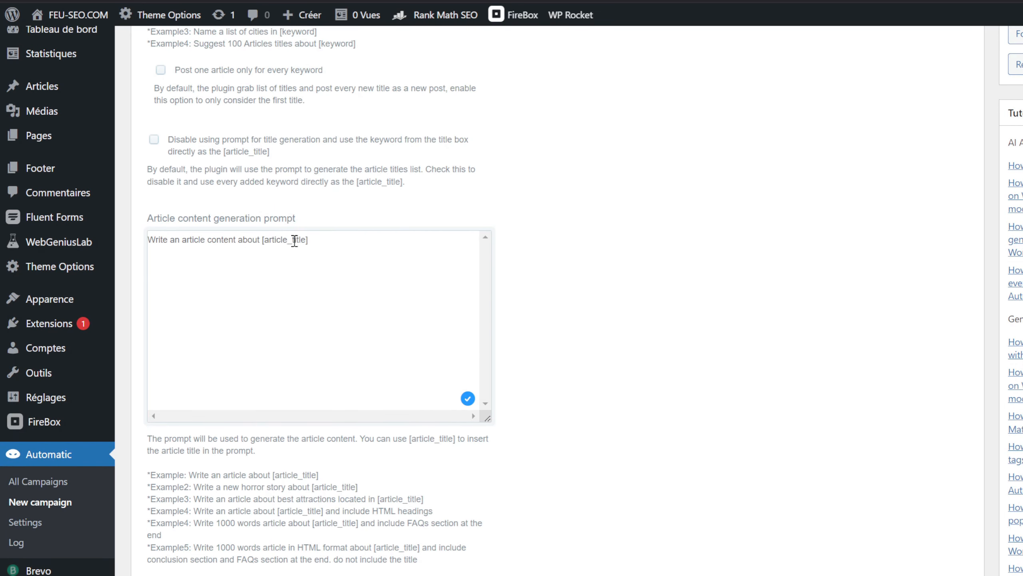
{"action": "scroll", "coordinate": [289, 239], "scroll_direction": "up", "scroll_amount": 5}
Step: Replace the article content generation prompt with "Ecris moi un article sur [keyword]"
{"action": "scroll", "coordinate": [254, 211], "scroll_direction": "down", "scroll_amount": 7}
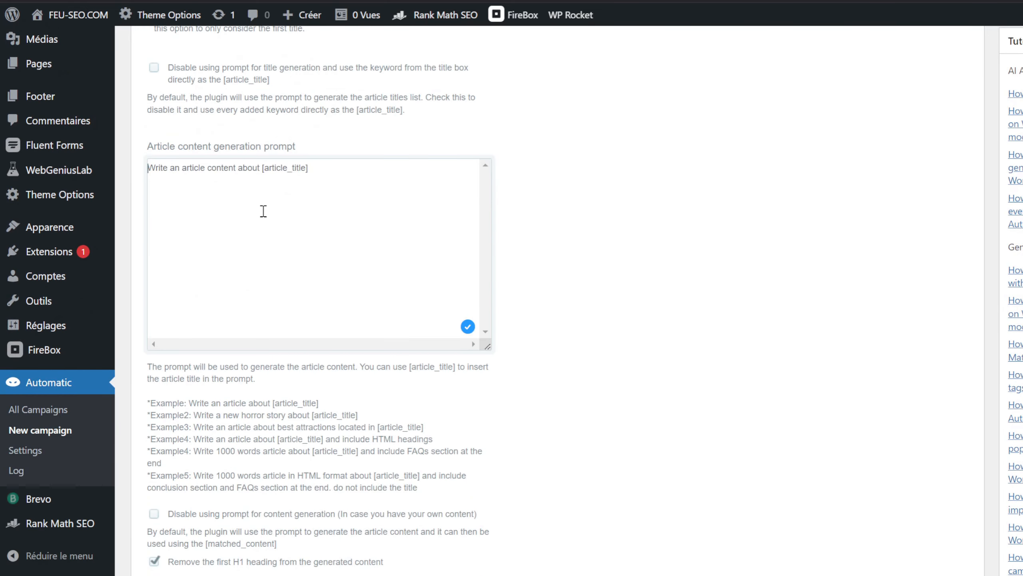
{"action": "key", "text": "ctrl+a"}
{"action": "type", "text": "[keyword]"}
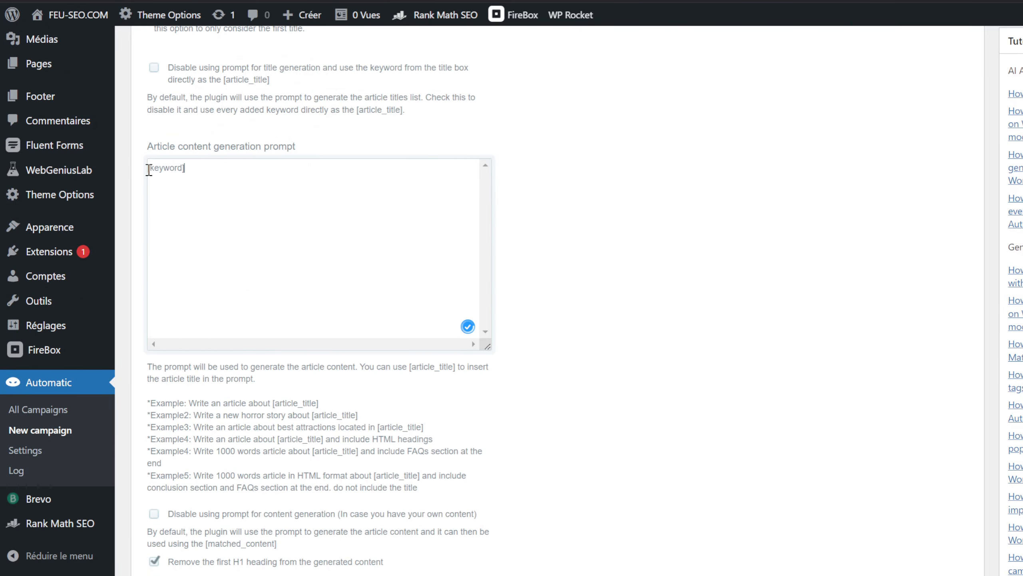
{"action": "type", "text": "Ecris moi un"}
{"action": "scroll", "coordinate": [197, 236], "scroll_direction": "up", "scroll_amount": 3}
{"action": "type", "text": "article sur"}
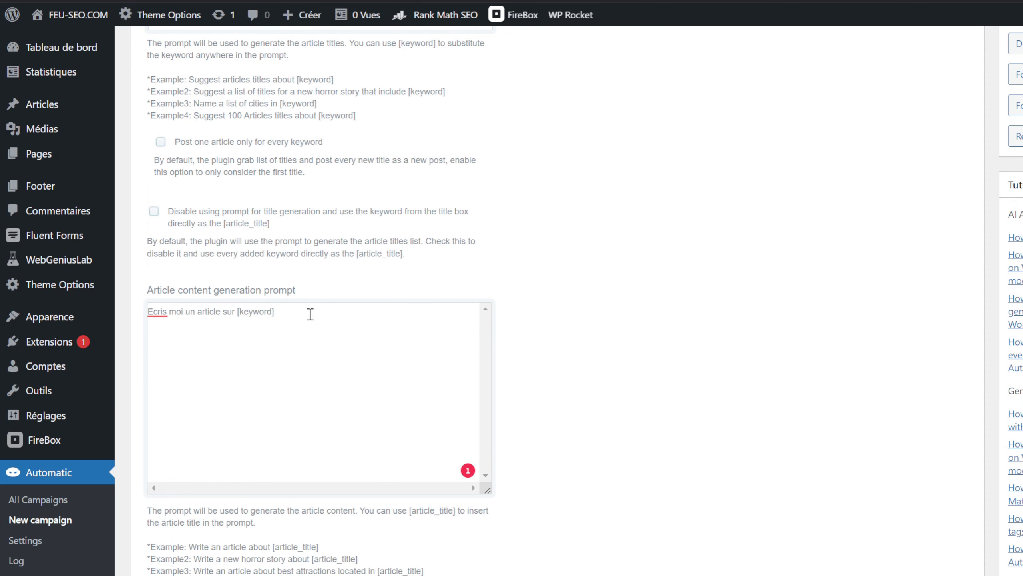
Step: Enlarge the campaign keywords box and the article content generation prompt box to make room for more text
{"action": "scroll", "coordinate": [276, 329], "scroll_direction": "up", "scroll_amount": 6}
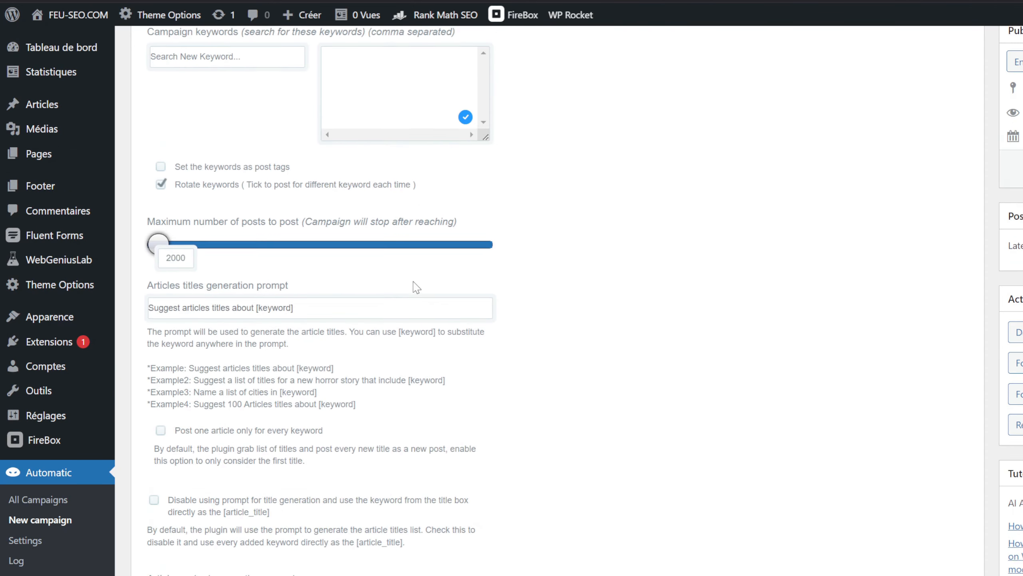
{"action": "left_click", "coordinate": [372, 223]}
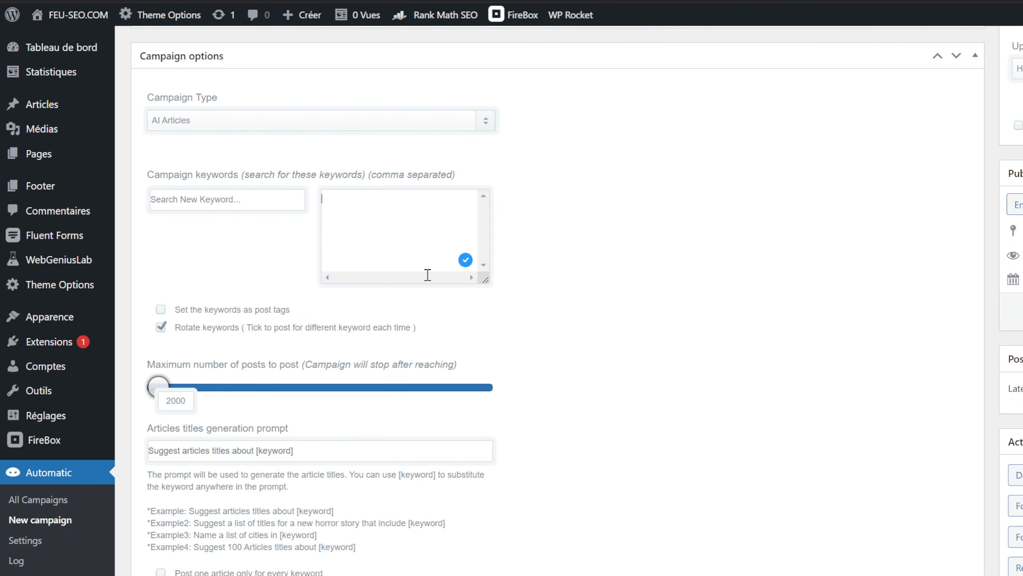
{"action": "left_click_drag", "start_coordinate": [486, 283], "coordinate": [487, 338]}
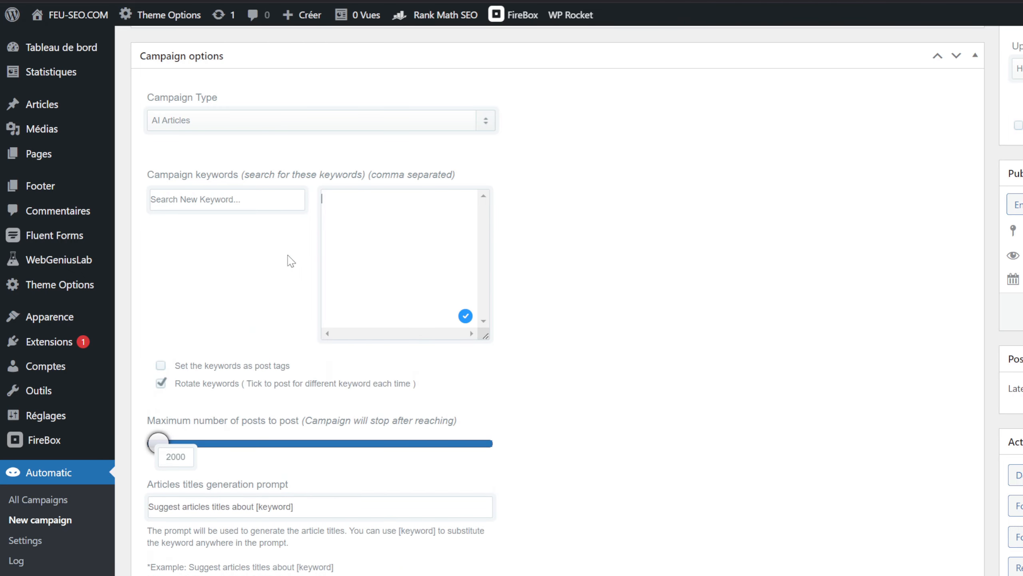
{"action": "scroll", "coordinate": [315, 273], "scroll_direction": "down", "scroll_amount": 10}
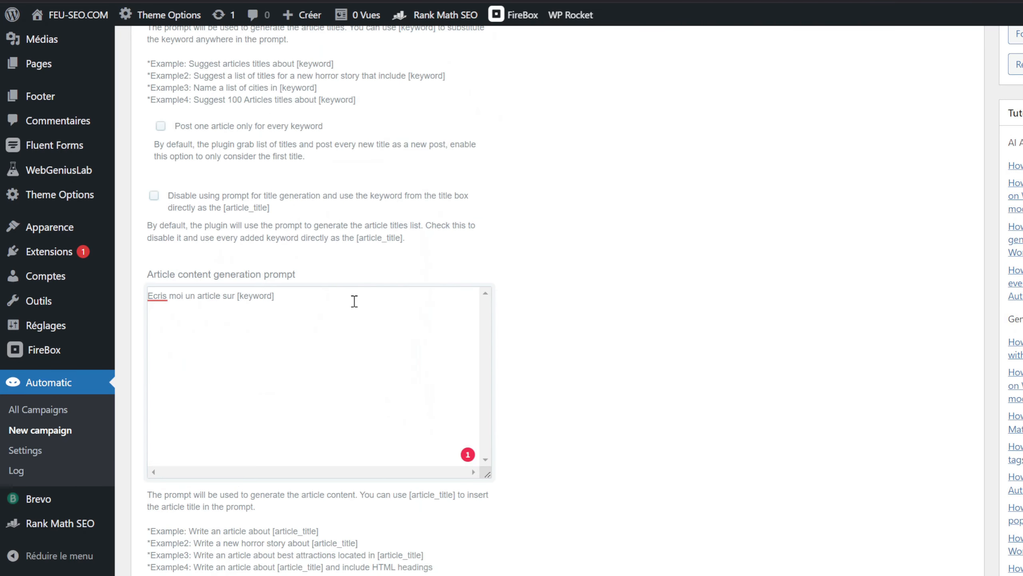
{"action": "scroll", "coordinate": [485, 352], "scroll_direction": "down", "scroll_amount": 4}
{"action": "left_click_drag", "start_coordinate": [488, 258], "coordinate": [495, 407]}
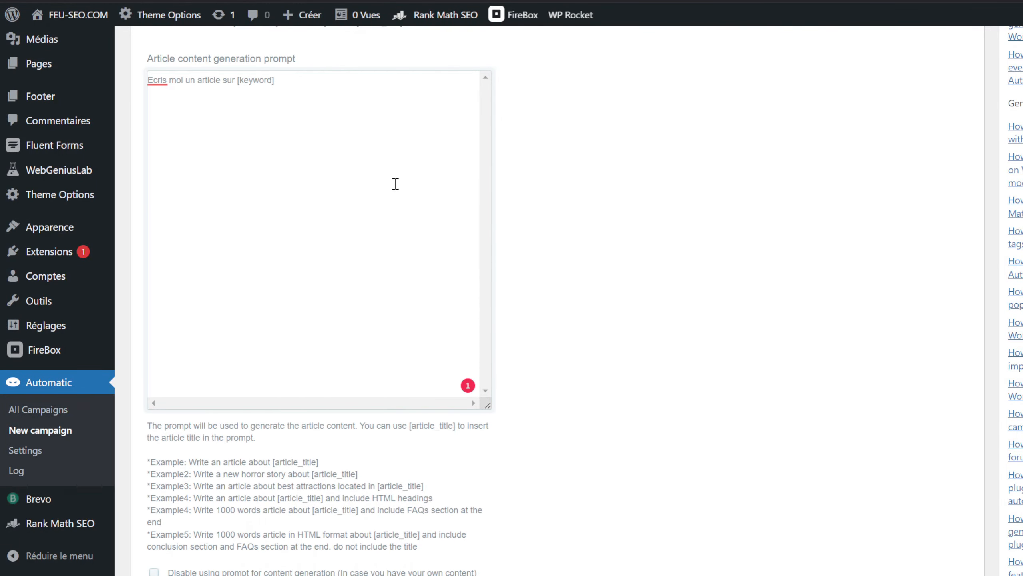
Step: Review the AI Articles campaign options, from the keywords through the title and content prompts to the H1 removal option
{"action": "scroll", "coordinate": [368, 151], "scroll_direction": "down", "scroll_amount": 2}
{"action": "scroll", "coordinate": [363, 226], "scroll_direction": "up", "scroll_amount": 4}
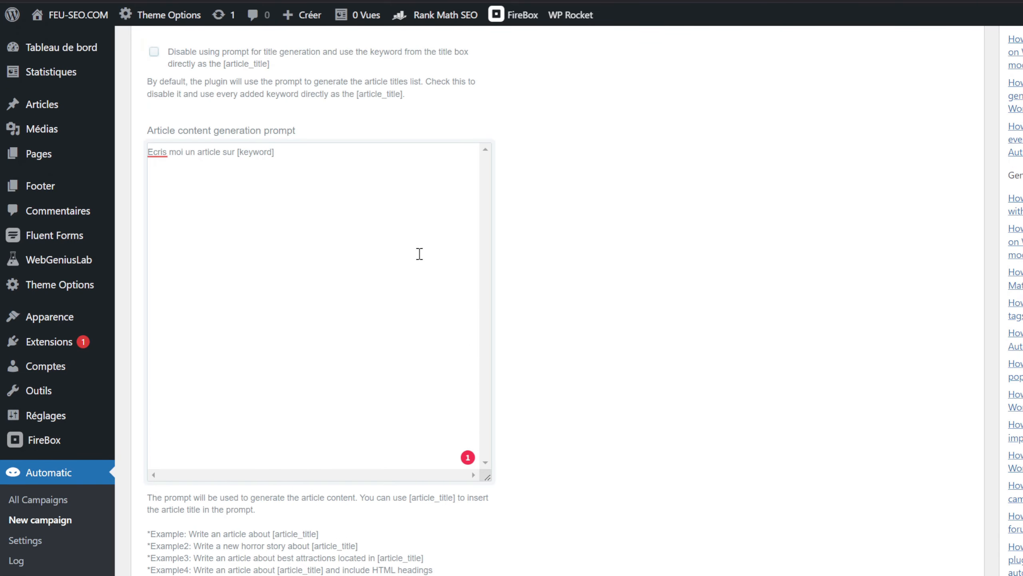
{"action": "scroll", "coordinate": [443, 254], "scroll_direction": "up", "scroll_amount": 15}
{"action": "scroll", "coordinate": [579, 285], "scroll_direction": "down", "scroll_amount": 3}
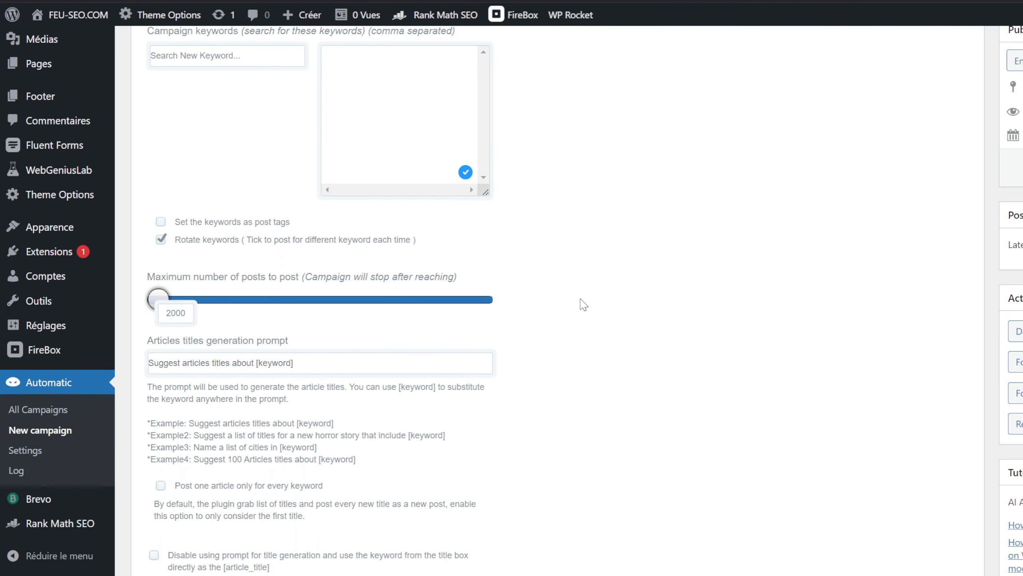
{"action": "scroll", "coordinate": [568, 280], "scroll_direction": "down", "scroll_amount": 10}
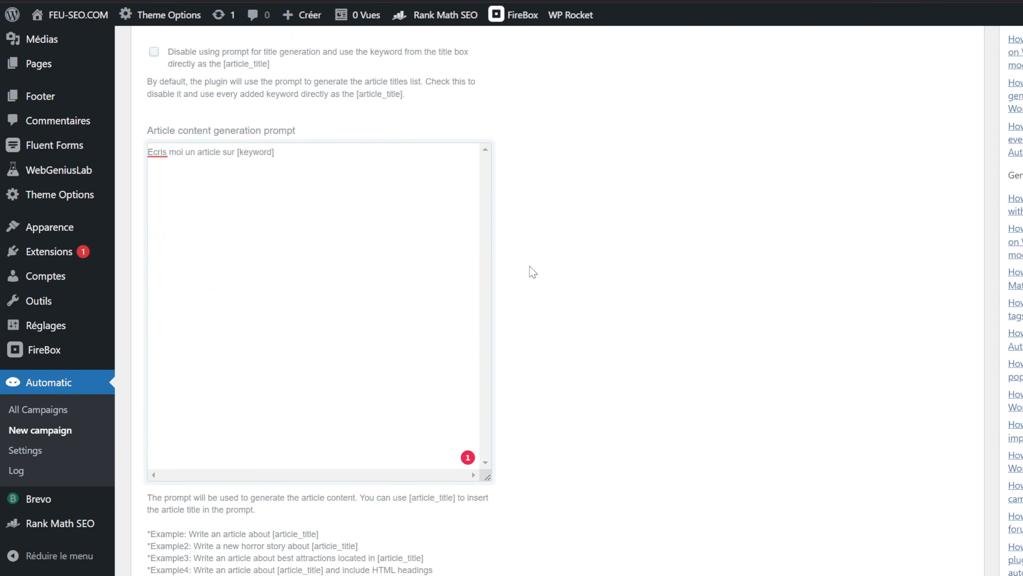
{"action": "scroll", "coordinate": [542, 370], "scroll_direction": "down", "scroll_amount": 7}
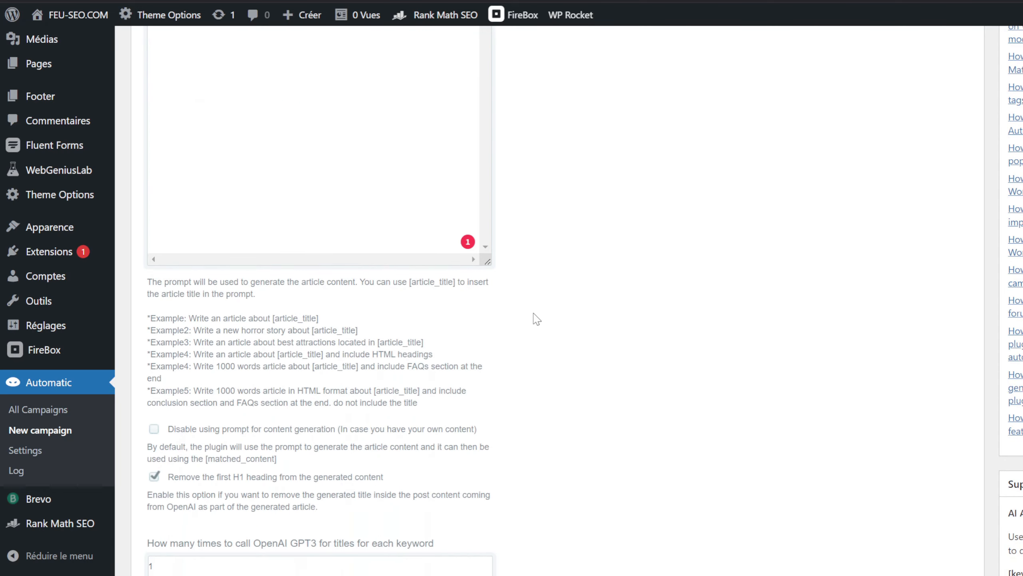
Step: Change the campaign type from AI Articles to Feeds and bring up the feed link field
{"action": "scroll", "coordinate": [535, 318], "scroll_direction": "up", "scroll_amount": 17}
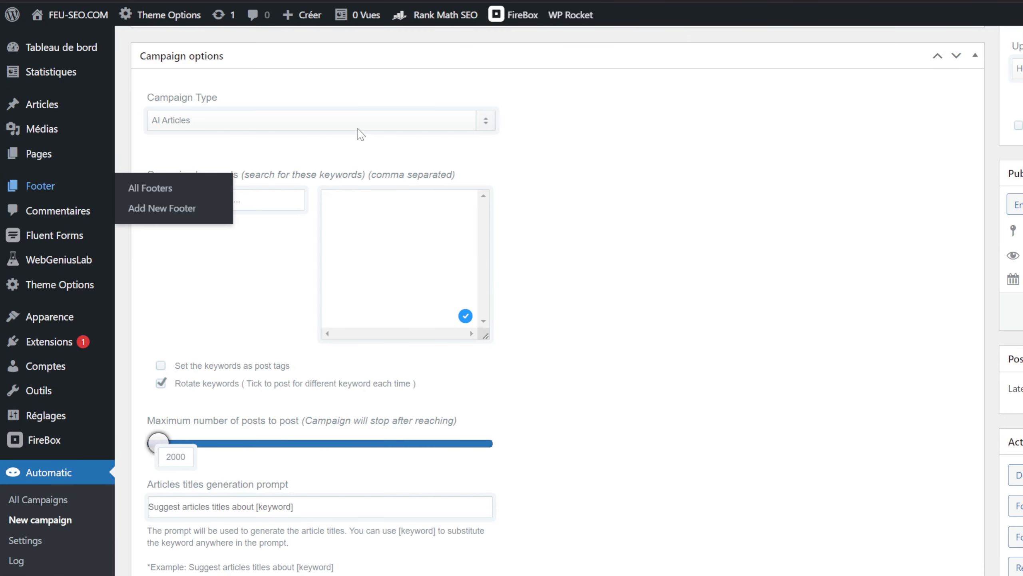
{"action": "left_click", "coordinate": [286, 129]}
{"action": "left_click", "coordinate": [229, 157]}
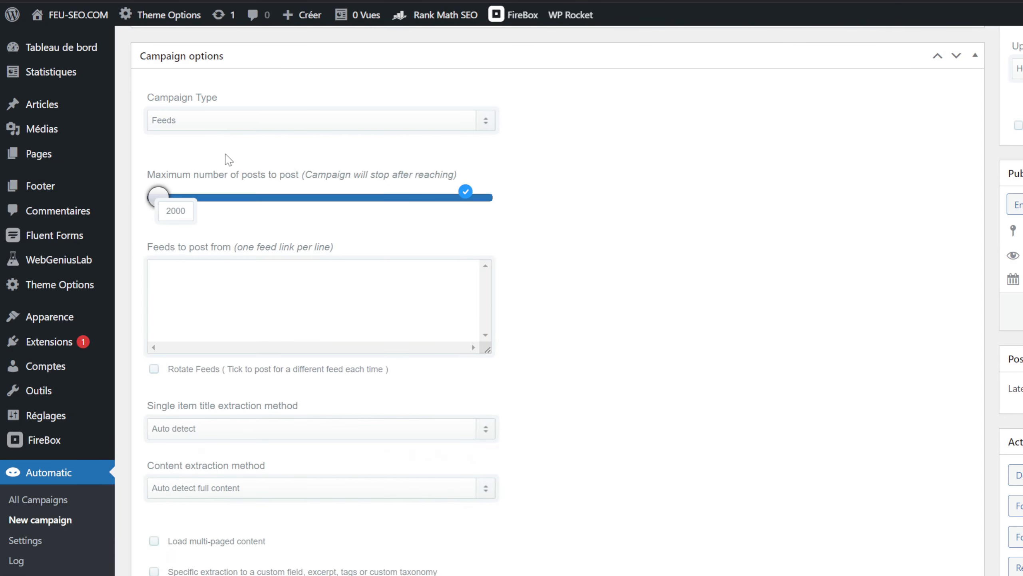
{"action": "scroll", "coordinate": [249, 164], "scroll_direction": "down", "scroll_amount": 4}
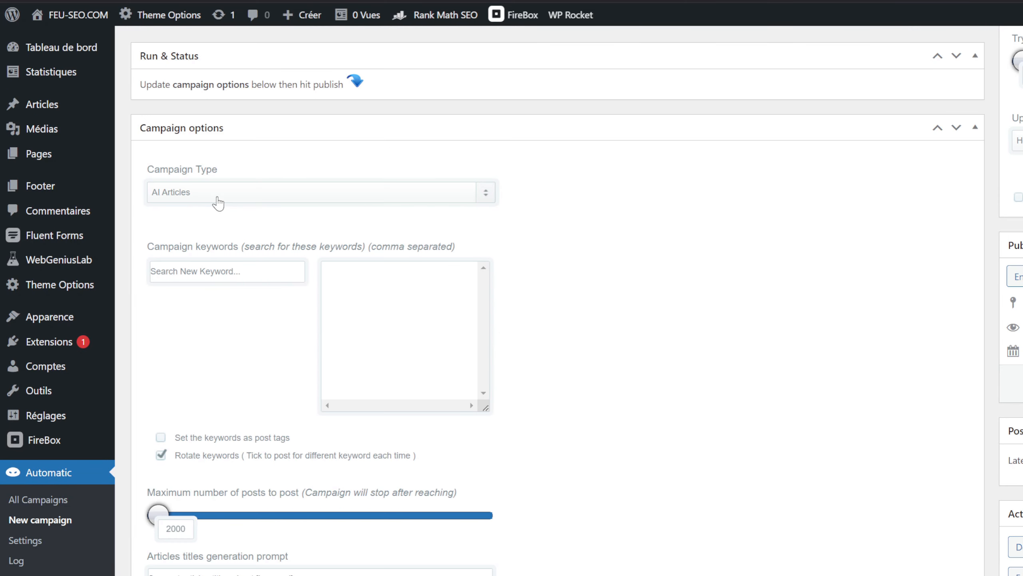
{"action": "left_click", "coordinate": [218, 196]}
{"action": "left_click", "coordinate": [181, 236]}
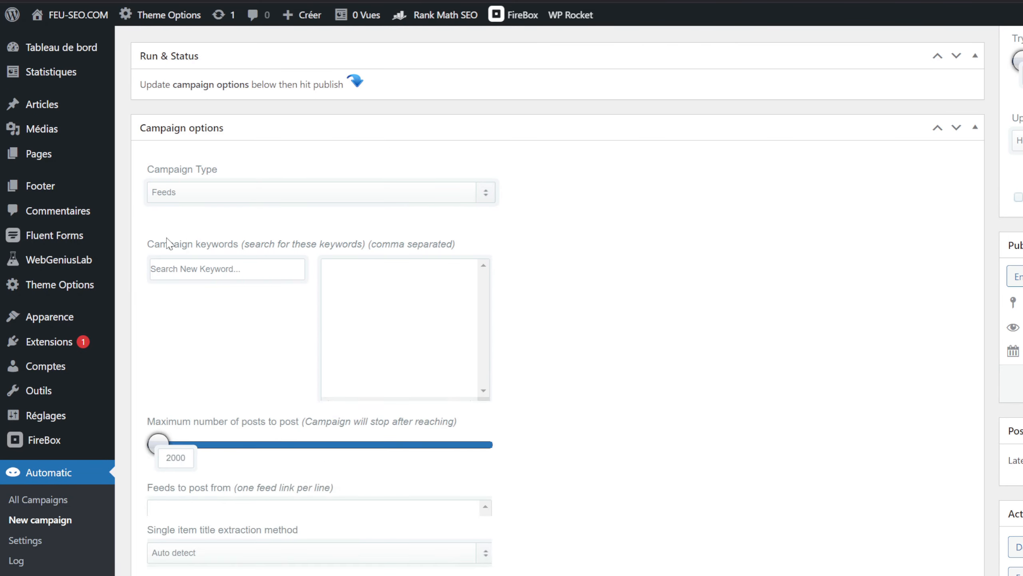
{"action": "scroll", "coordinate": [444, 318], "scroll_direction": "down", "scroll_amount": 2}
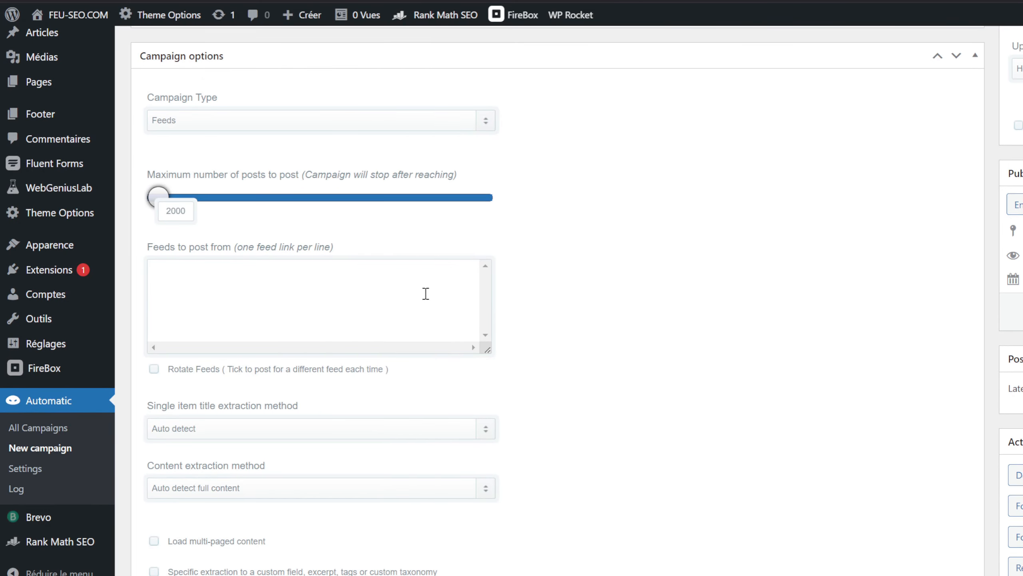
{"action": "scroll", "coordinate": [425, 294], "scroll_direction": "down", "scroll_amount": 2}
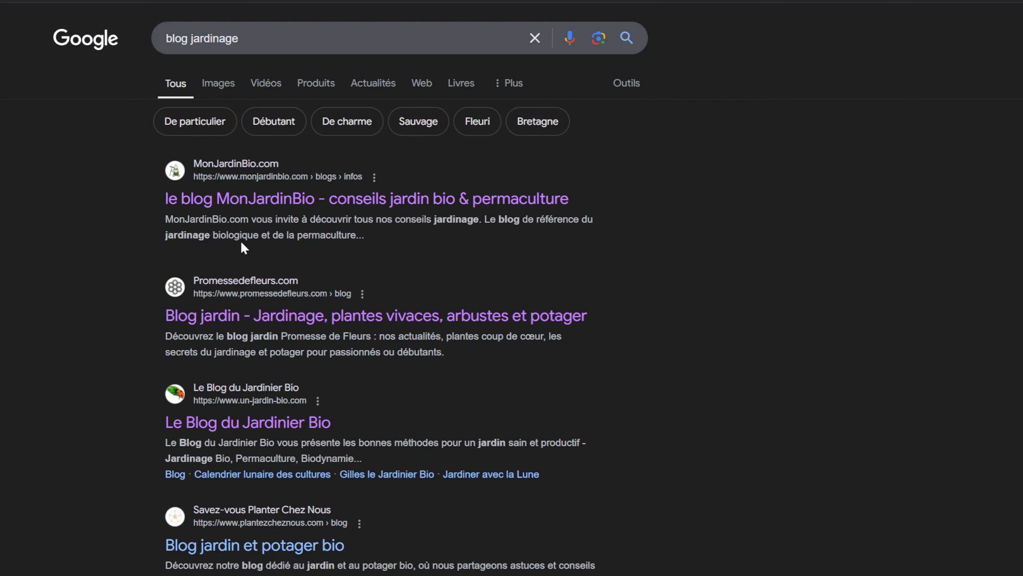
Step: Open Le Blog du Jardinier Bio from the Google results for "blog jardinage"
{"action": "scroll", "coordinate": [282, 201], "scroll_direction": "down", "scroll_amount": 2}
{"action": "scroll", "coordinate": [457, 233], "scroll_direction": "down", "scroll_amount": 3}
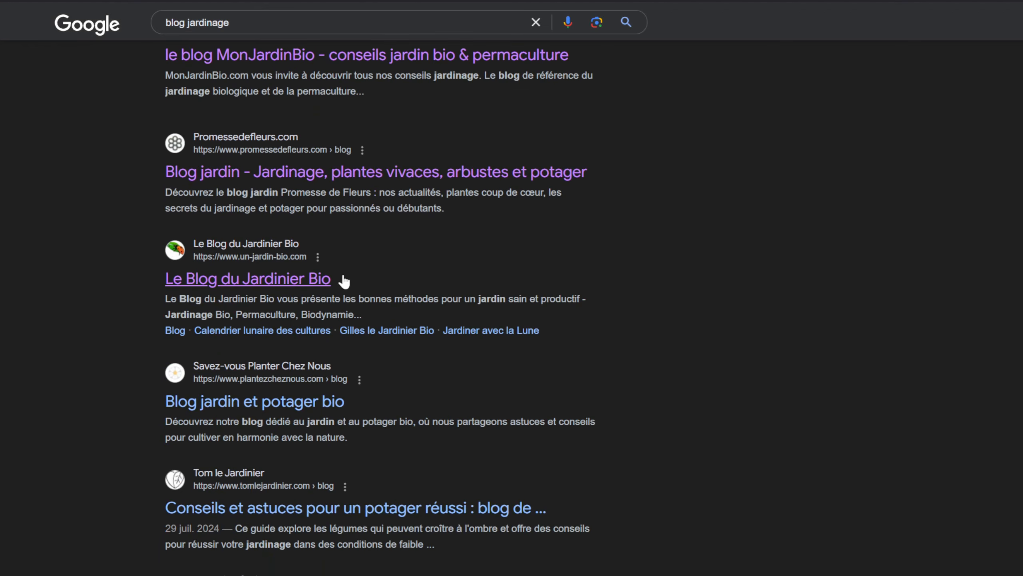
{"action": "left_click", "coordinate": [242, 283]}
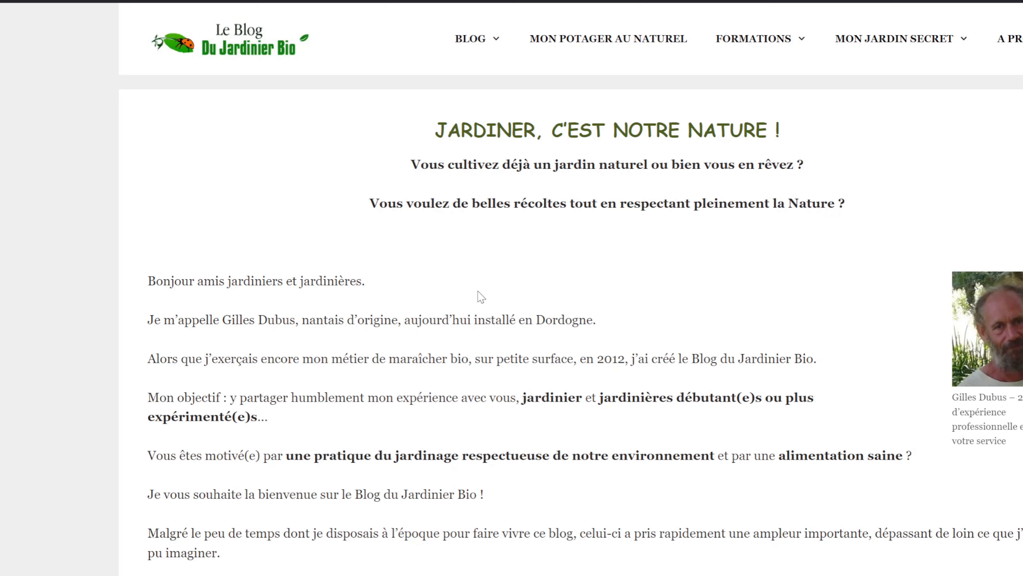
{"action": "scroll", "coordinate": [483, 277], "scroll_direction": "down", "scroll_amount": 1}
{"action": "scroll", "coordinate": [479, 238], "scroll_direction": "up", "scroll_amount": 1}
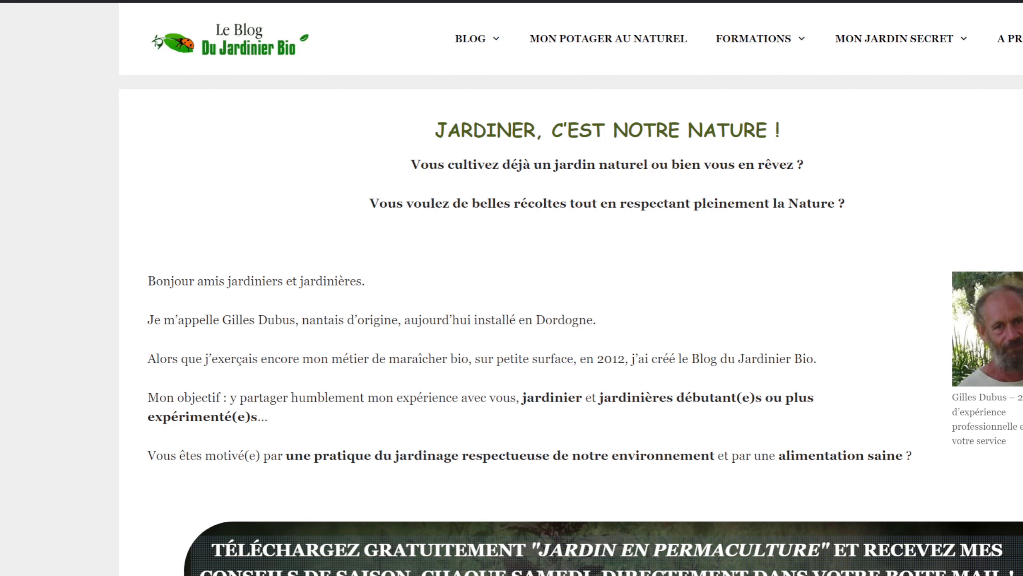
{"action": "left_click", "coordinate": [298, 0]}
{"action": "type", "text": "feed"}
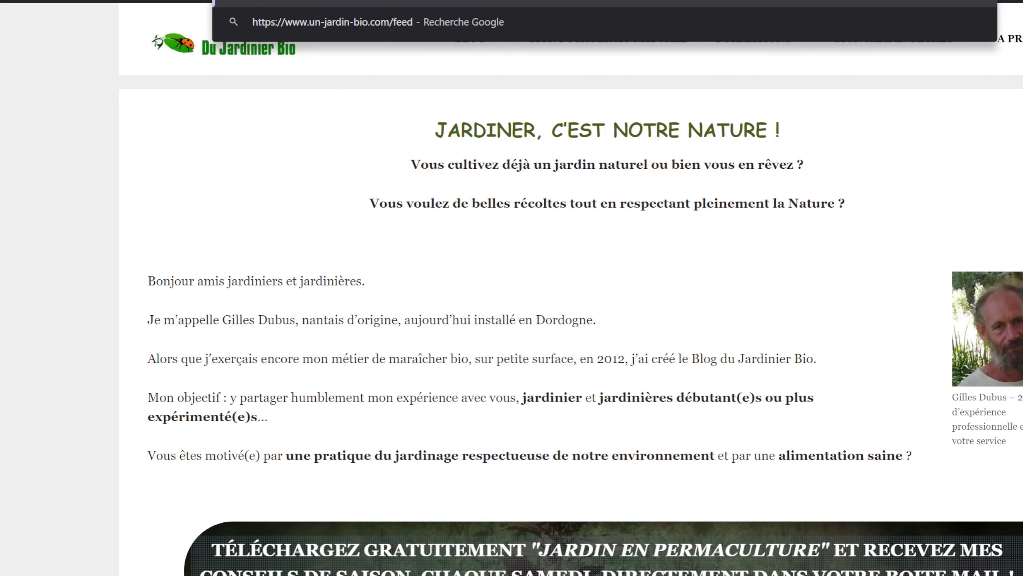
{"action": "key", "text": "Return"}
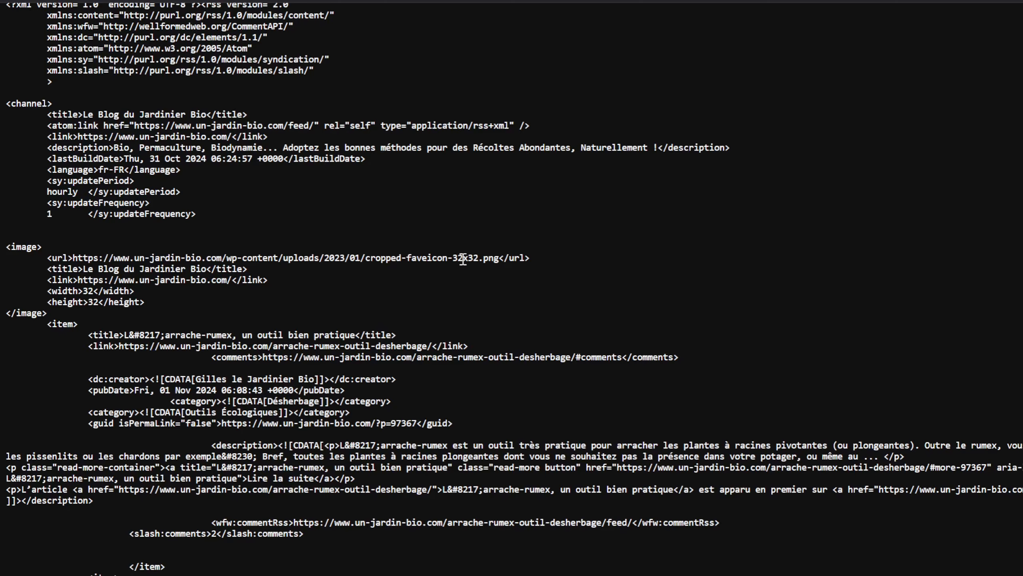
{"action": "scroll", "coordinate": [452, 325], "scroll_direction": "down", "scroll_amount": 15}
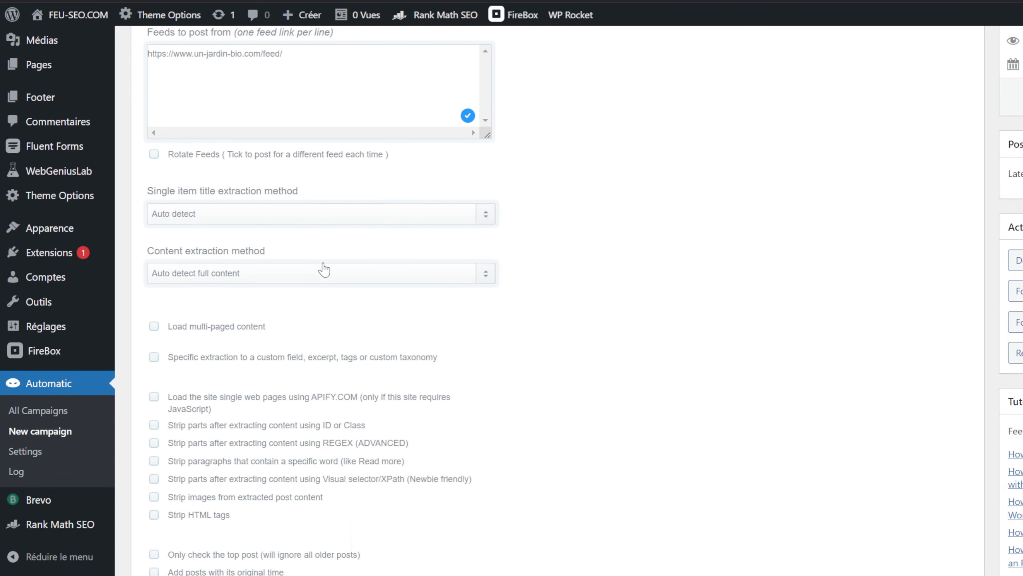
Step: Examine the Feeds campaign's title and content extraction methods, stripping options and post import options
{"action": "scroll", "coordinate": [322, 268], "scroll_direction": "up", "scroll_amount": 3}
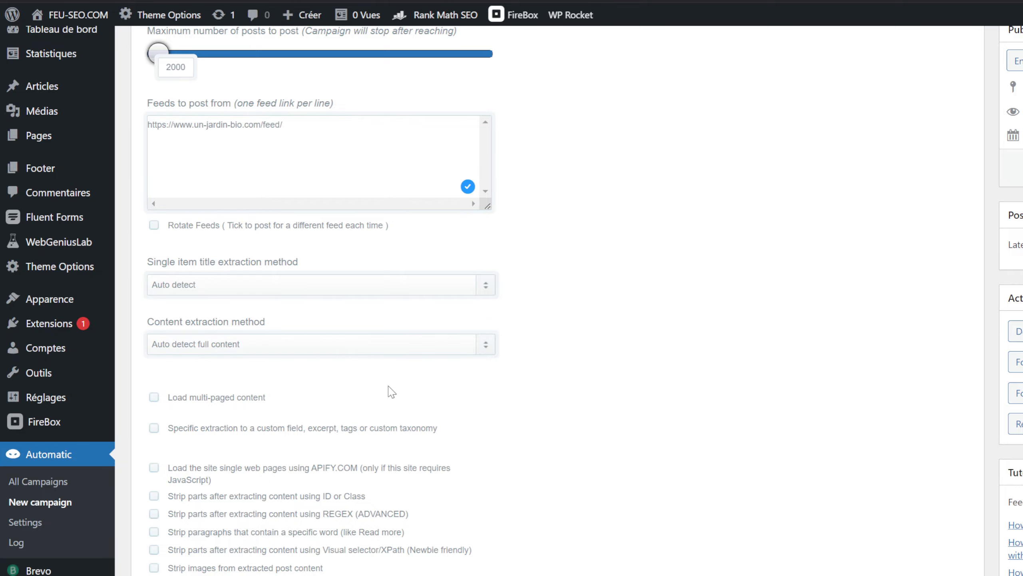
{"action": "scroll", "coordinate": [388, 393], "scroll_direction": "down", "scroll_amount": 10}
{"action": "scroll", "coordinate": [265, 286], "scroll_direction": "down", "scroll_amount": 15}
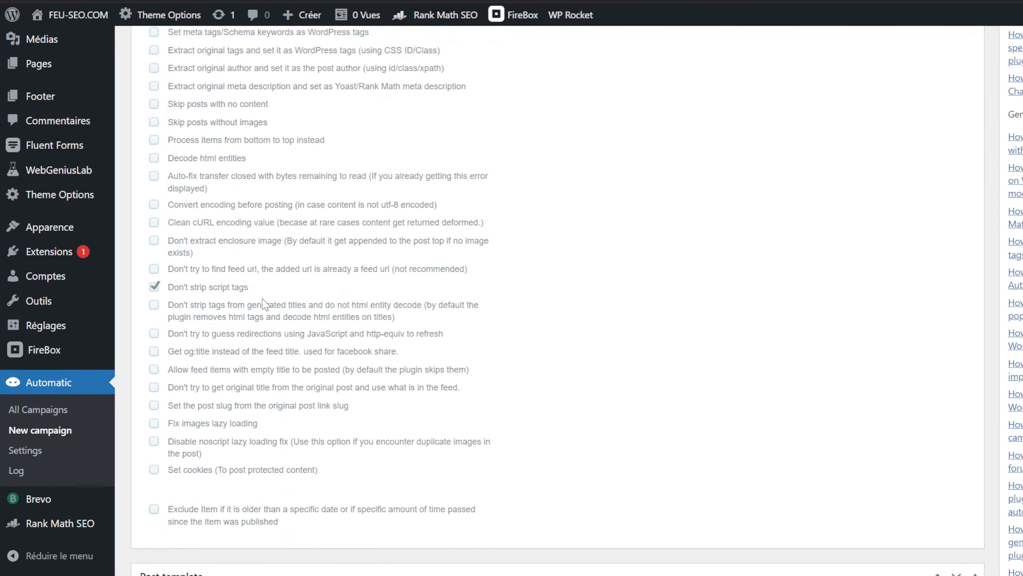
{"action": "scroll", "coordinate": [293, 298], "scroll_direction": "up", "scroll_amount": 12}
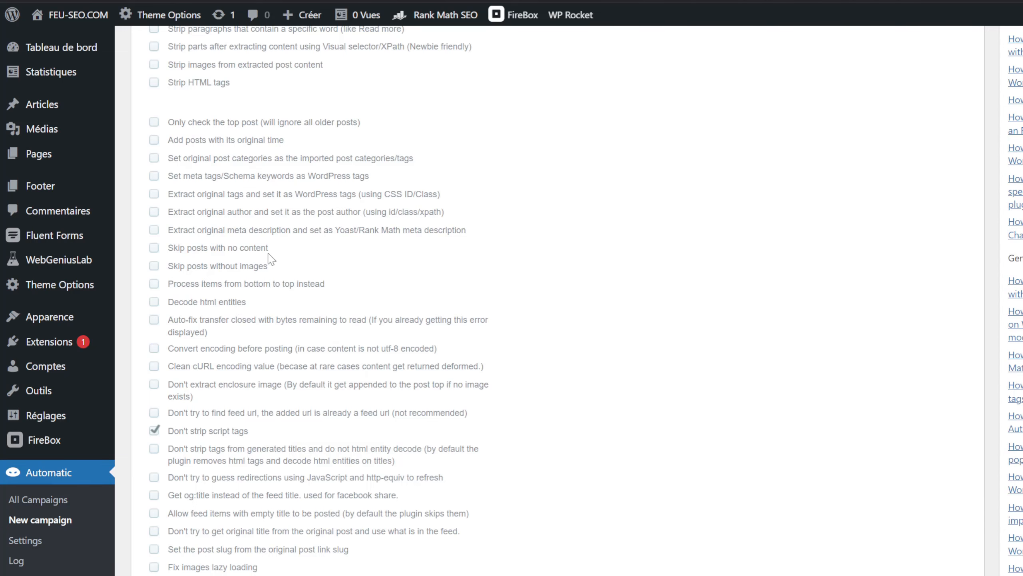
{"action": "scroll", "coordinate": [355, 282], "scroll_direction": "up", "scroll_amount": 18}
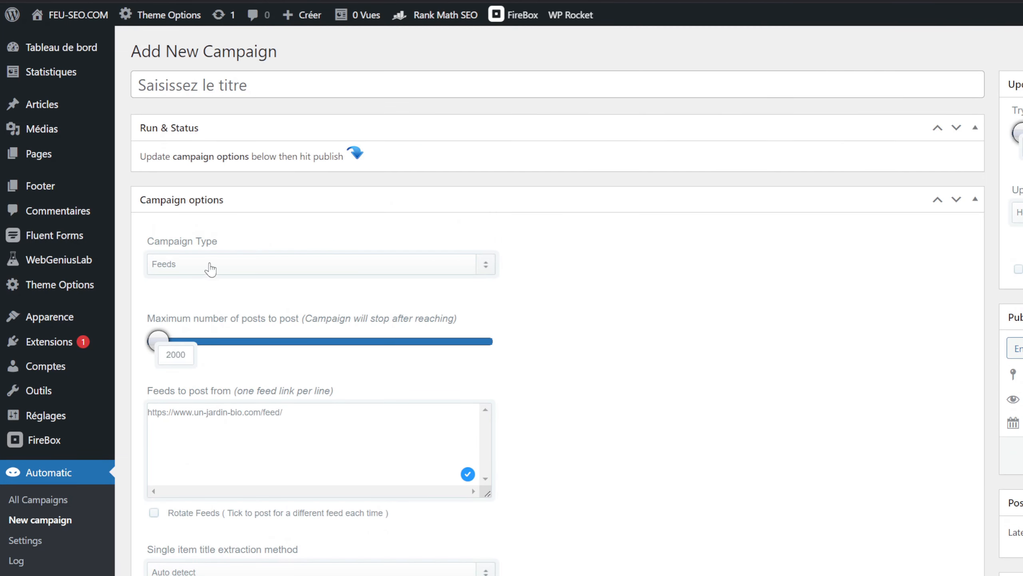
Step: Switch the campaign type to Multi-page scraper and activate the items list page URL field
{"action": "left_click", "coordinate": [268, 353]}
{"action": "scroll", "coordinate": [290, 335], "scroll_direction": "down", "scroll_amount": 3}
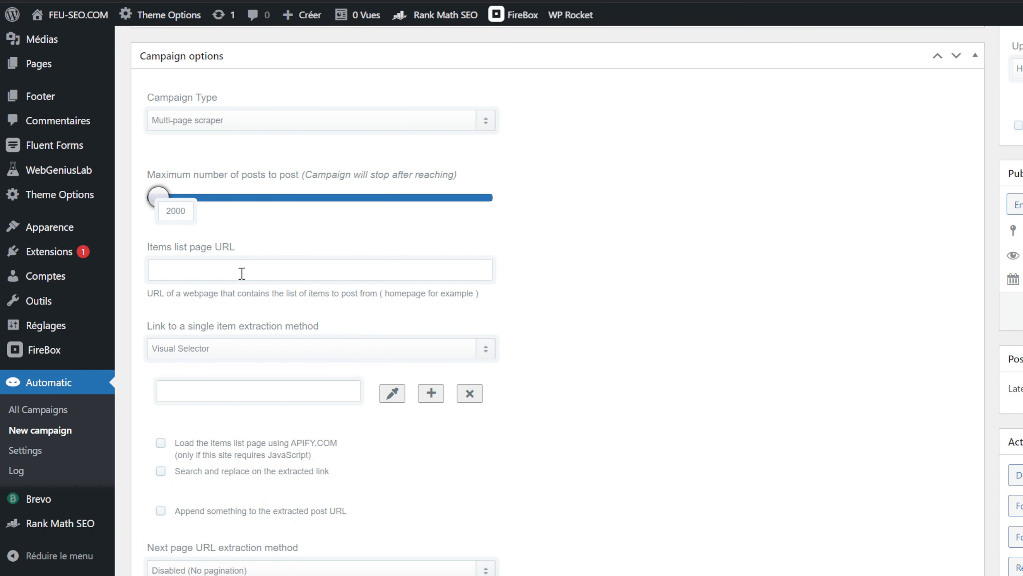
{"action": "left_click", "coordinate": [277, 268]}
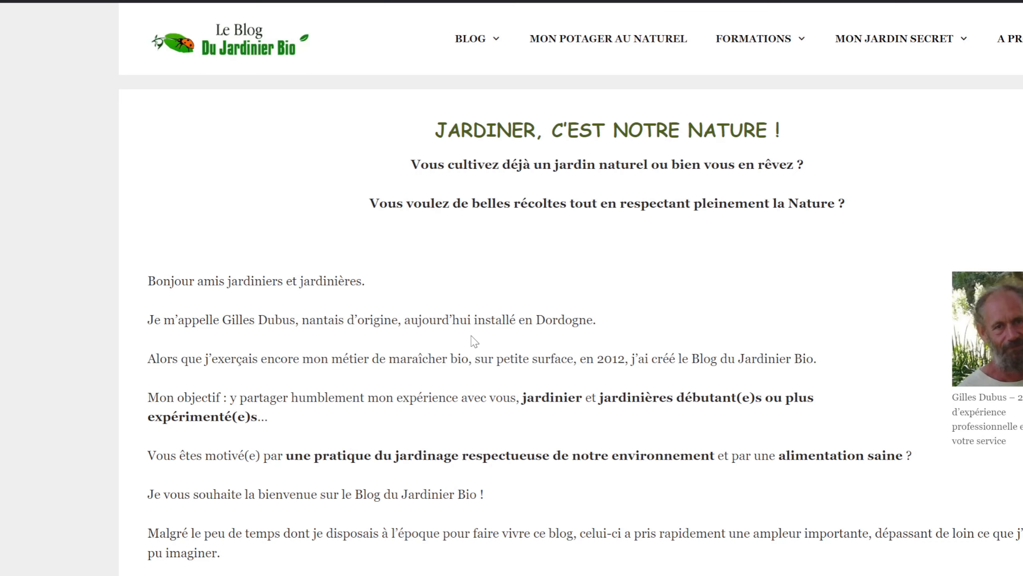
Step: Examine the article listings on the homepage of Le Blog du Jardinier Bio
{"action": "scroll", "coordinate": [498, 251], "scroll_direction": "down", "scroll_amount": 10}
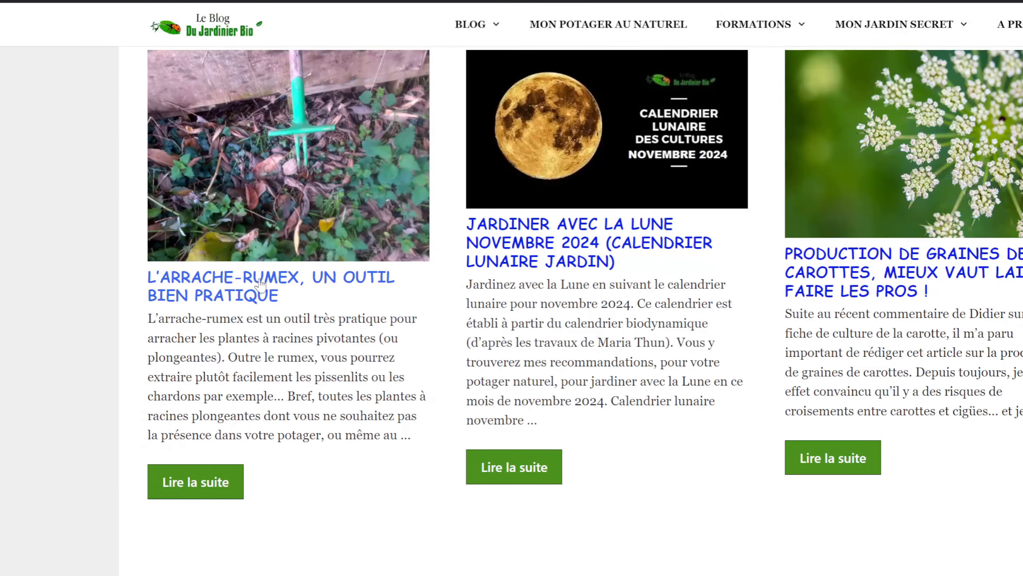
{"action": "scroll", "coordinate": [853, 247], "scroll_direction": "down", "scroll_amount": 5}
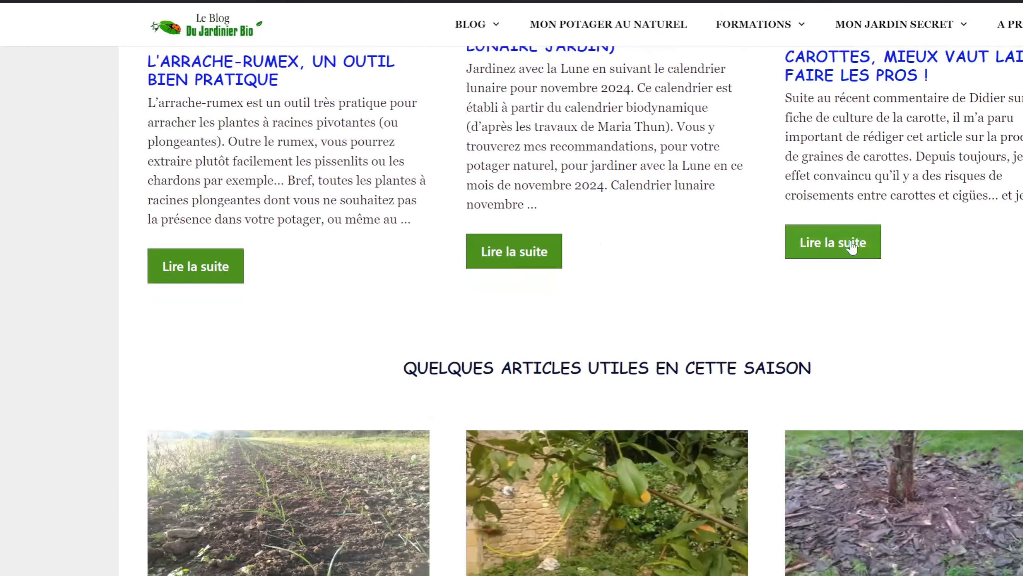
{"action": "scroll", "coordinate": [853, 248], "scroll_direction": "down", "scroll_amount": 18}
{"action": "scroll", "coordinate": [519, 287], "scroll_direction": "down", "scroll_amount": 12}
{"action": "scroll", "coordinate": [750, 259], "scroll_direction": "up", "scroll_amount": 13}
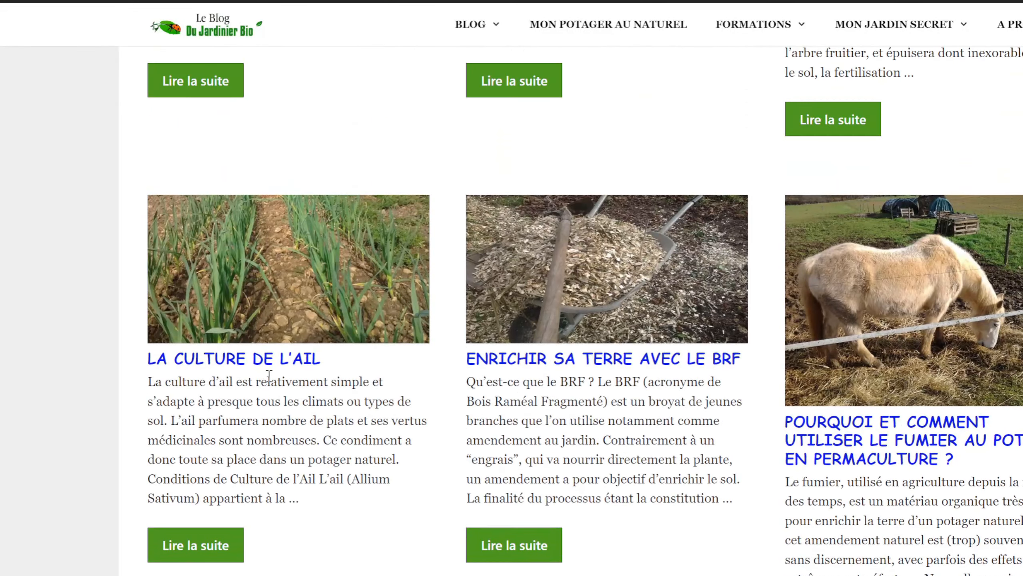
{"action": "scroll", "coordinate": [219, 227], "scroll_direction": "up", "scroll_amount": 18}
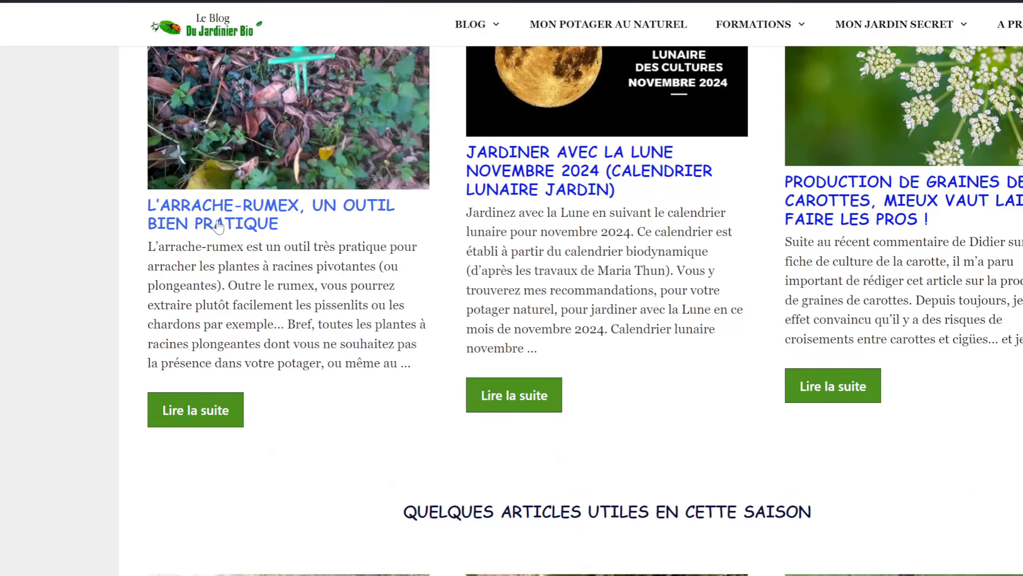
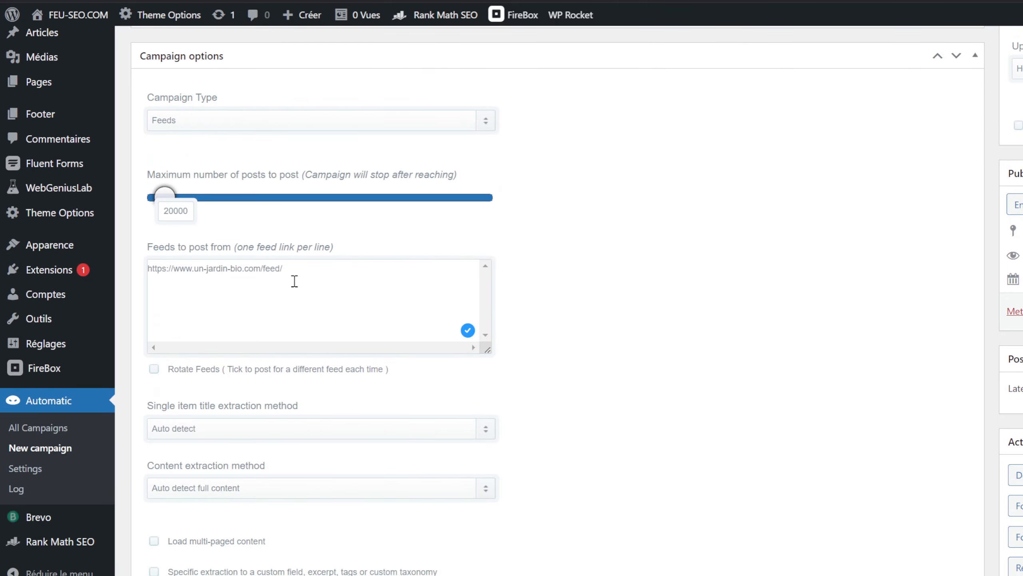
Step: Try the option that loads the site's single web pages using APIFY.COM, and disable it again
{"action": "scroll", "coordinate": [348, 299], "scroll_direction": "down", "scroll_amount": 10}
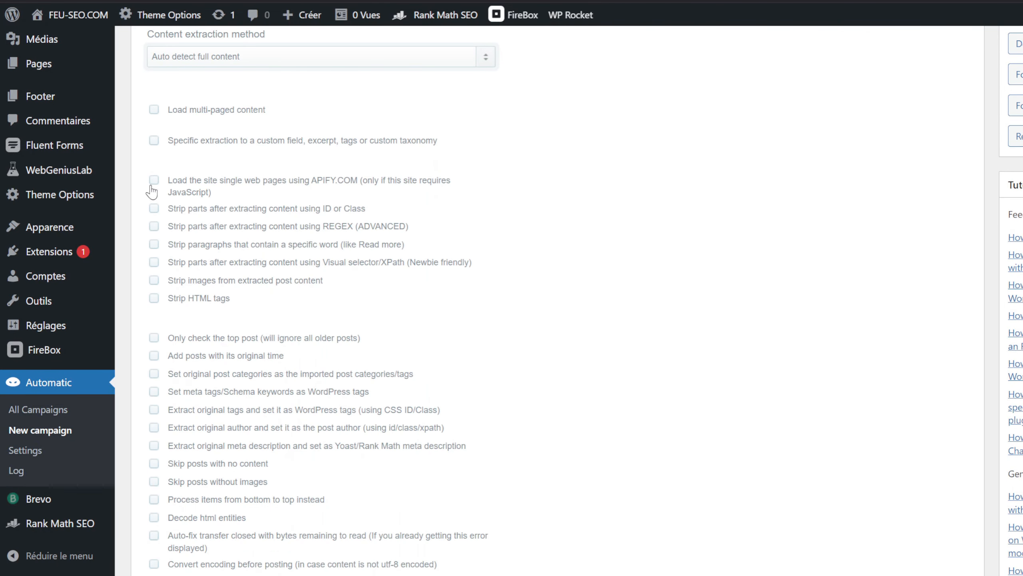
{"action": "left_click", "coordinate": [153, 181]}
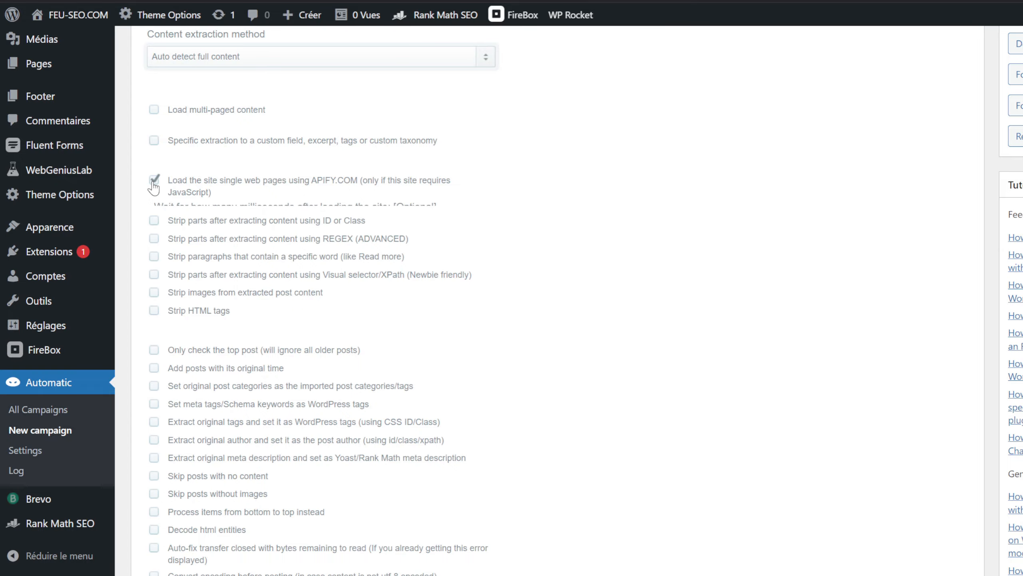
{"action": "left_click", "coordinate": [154, 182]}
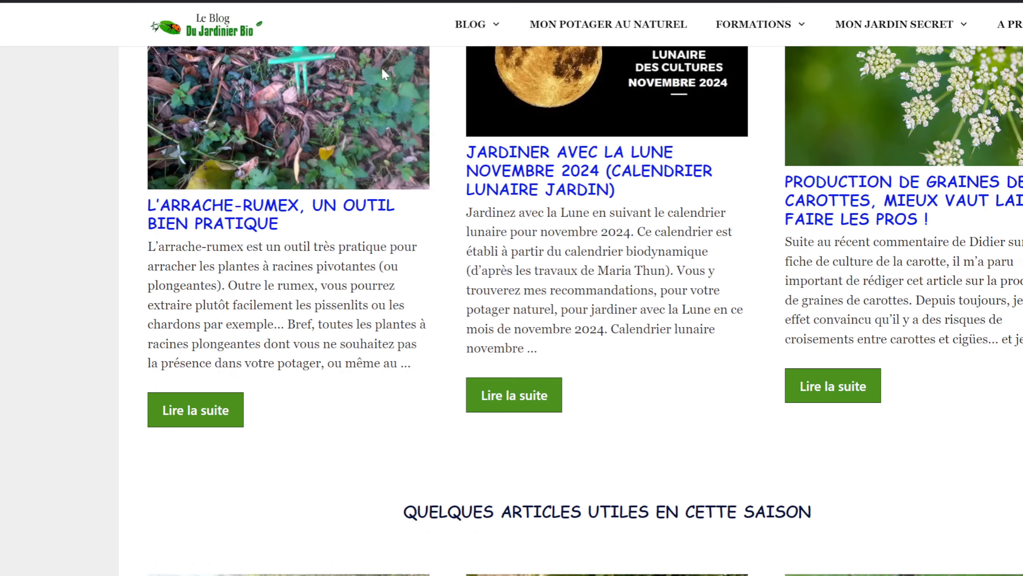
{"action": "scroll", "coordinate": [646, 19], "scroll_direction": "up", "scroll_amount": 15}
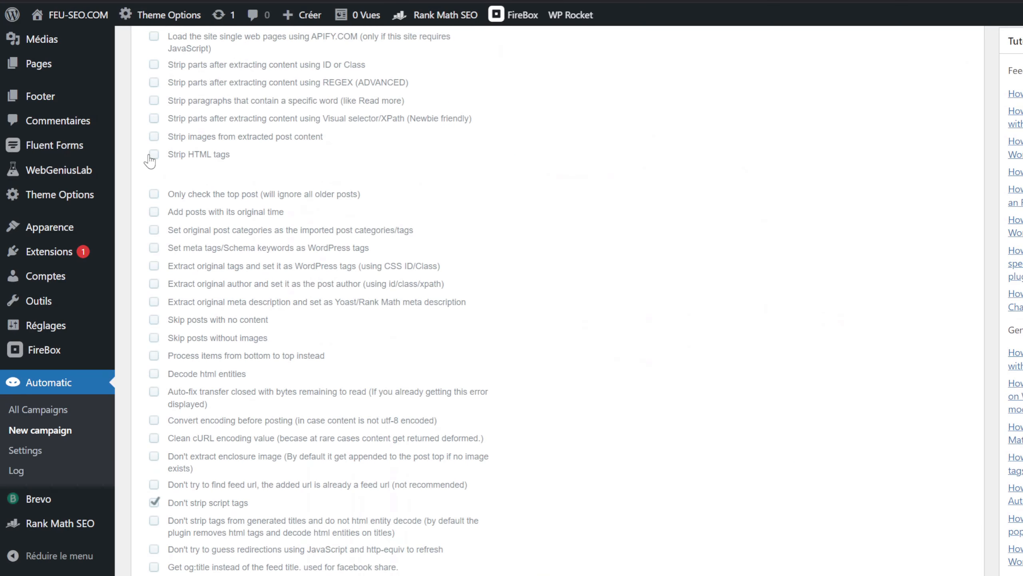
Step: Enable stripping of HTML tags and set the allowed tags to <p><div><img>
{"action": "left_click", "coordinate": [154, 153]}
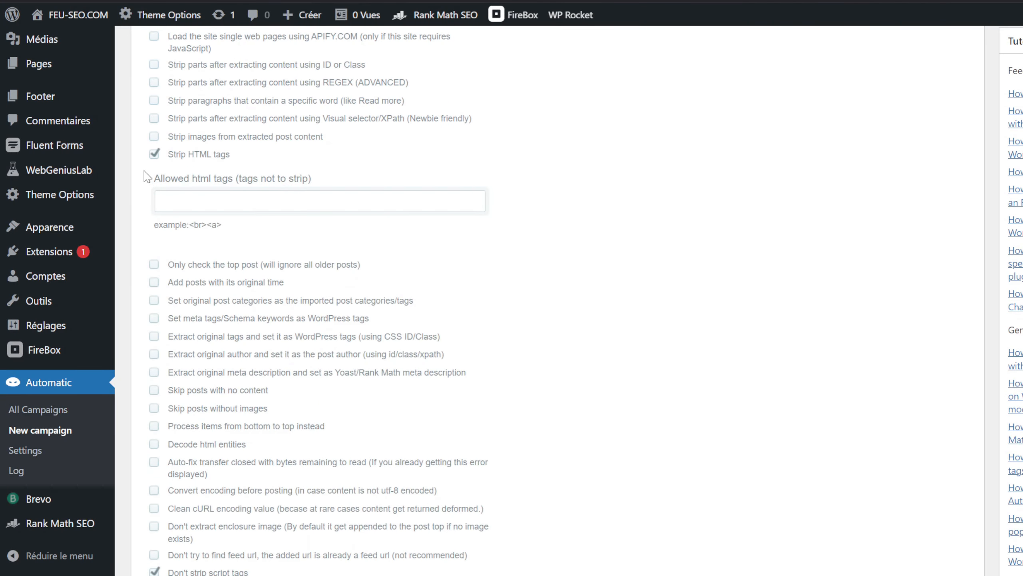
{"action": "left_click", "coordinate": [196, 206]}
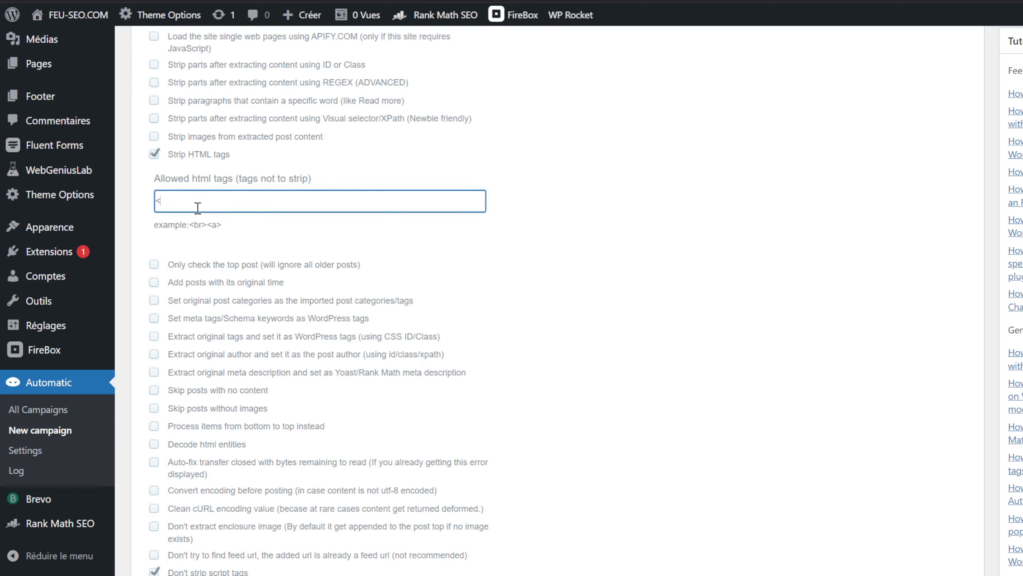
{"action": "type", "text": ">"}
{"action": "triple_click", "coordinate": [162, 203]}
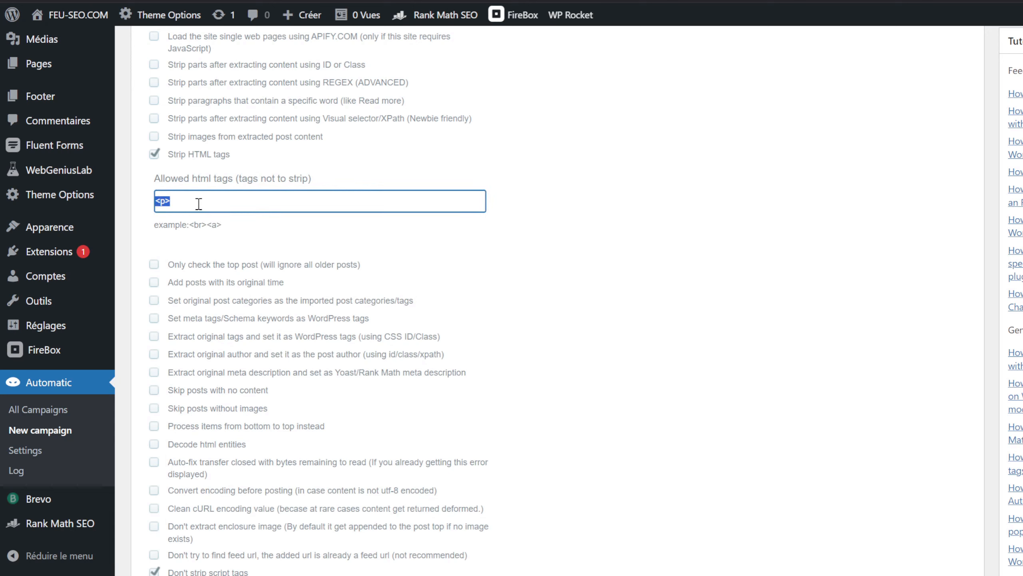
{"action": "left_click", "coordinate": [198, 204]}
{"action": "left_click_drag", "start_coordinate": [215, 200], "coordinate": [400, 222]}
{"action": "key", "text": "BackSpace"}
{"action": "left_click", "coordinate": [413, 269]}
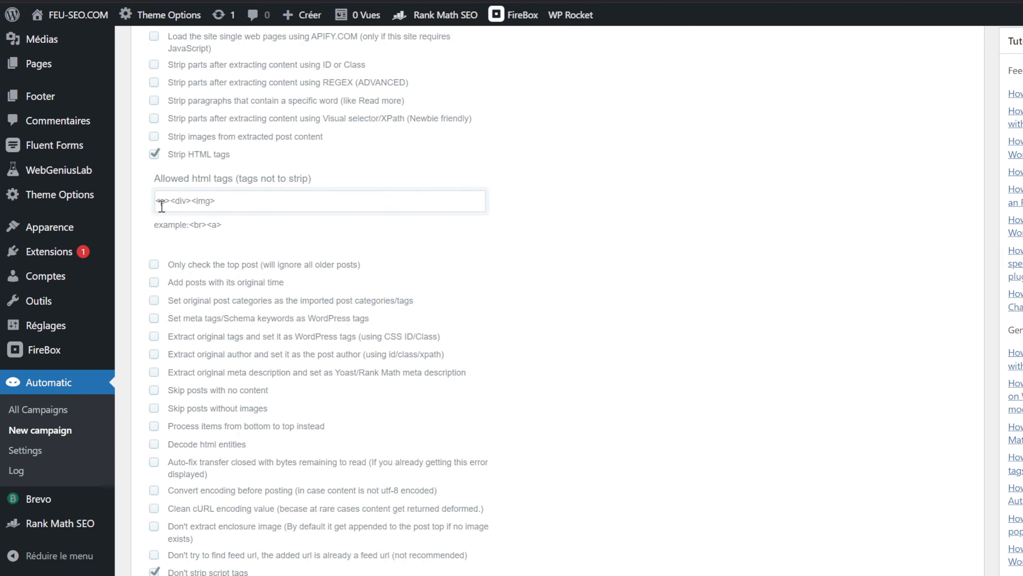
{"action": "left_click_drag", "start_coordinate": [158, 204], "coordinate": [180, 203]}
{"action": "left_click", "coordinate": [192, 200]}
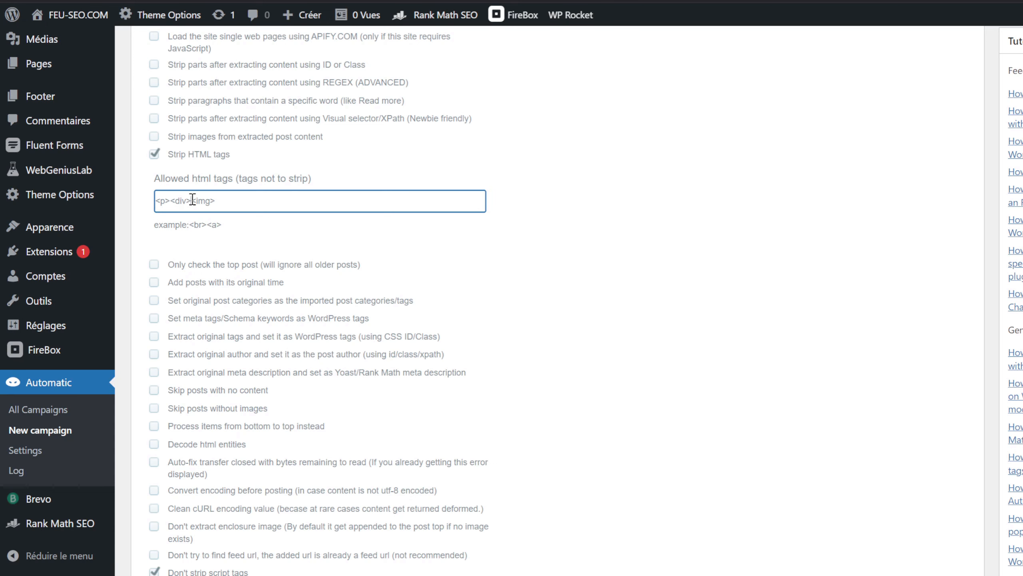
Step: Enable skipping posts with no content and fixing images' lazy loading for the feed campaign
{"action": "scroll", "coordinate": [160, 269], "scroll_direction": "down", "scroll_amount": 3}
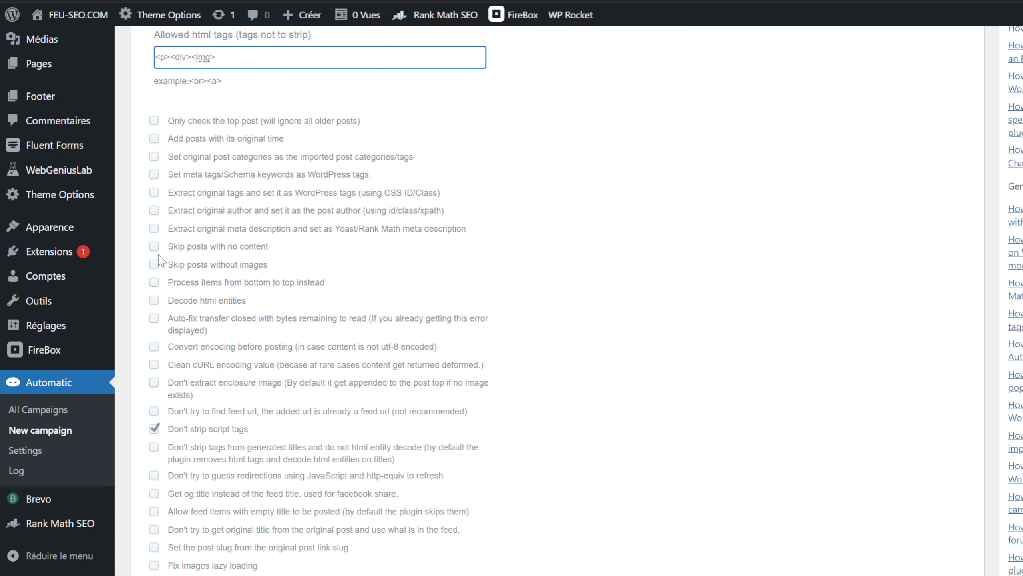
{"action": "left_click", "coordinate": [155, 249]}
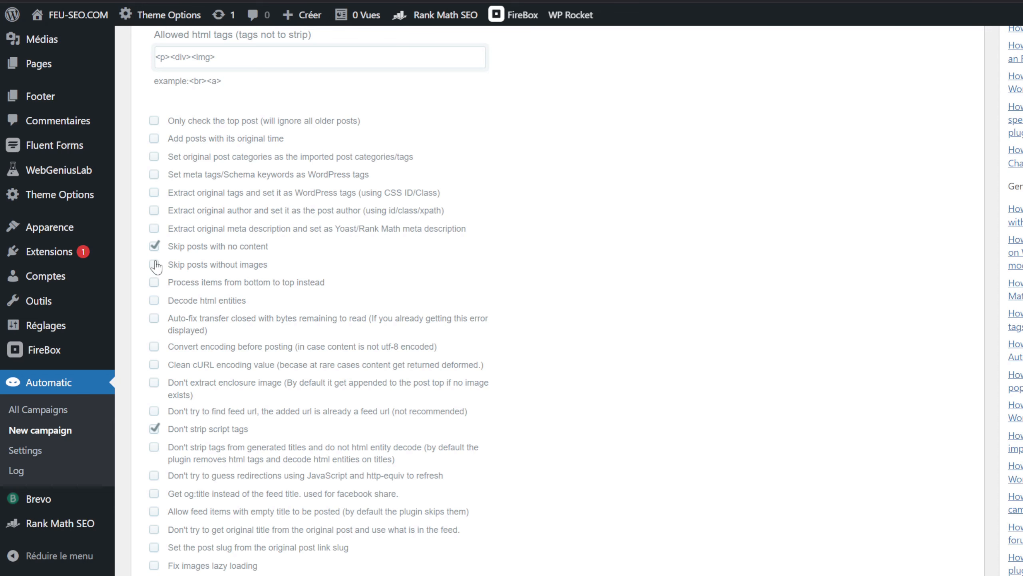
{"action": "scroll", "coordinate": [156, 267], "scroll_direction": "down", "scroll_amount": 6}
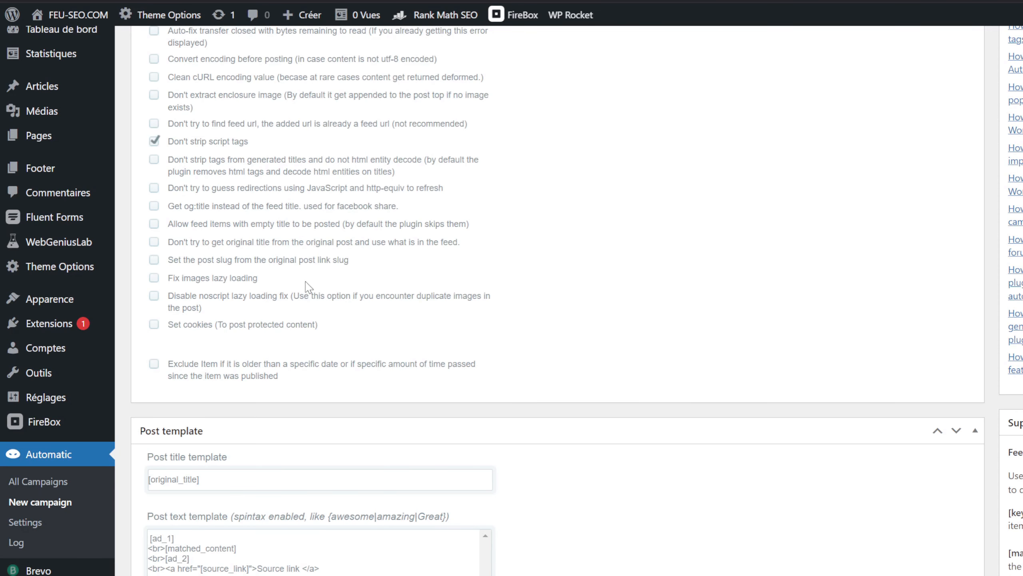
{"action": "left_click", "coordinate": [154, 280]}
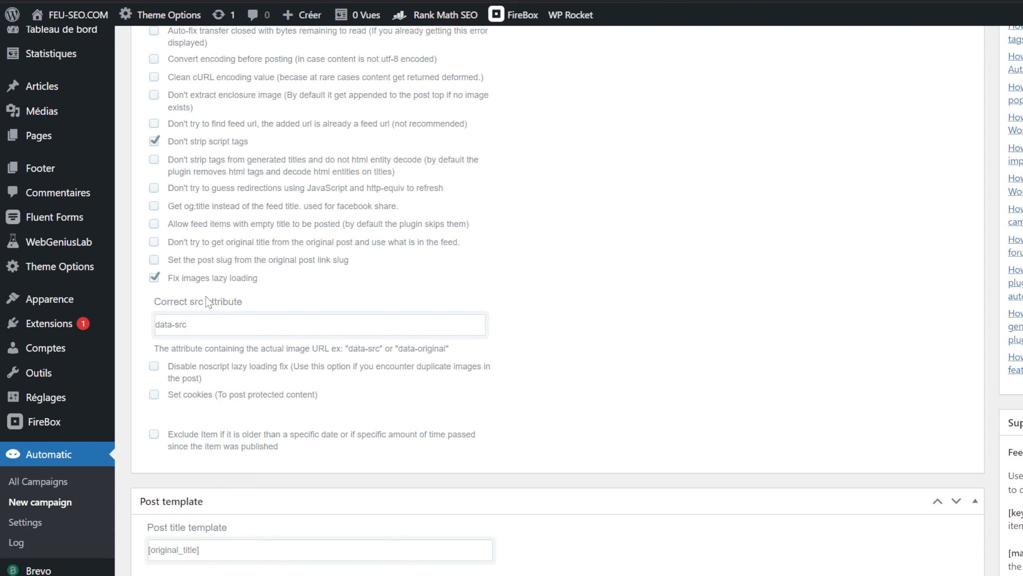
Step: Prefix the [original_title] tag in the post title template with "N°1 :"
{"action": "scroll", "coordinate": [208, 300], "scroll_direction": "down", "scroll_amount": 2}
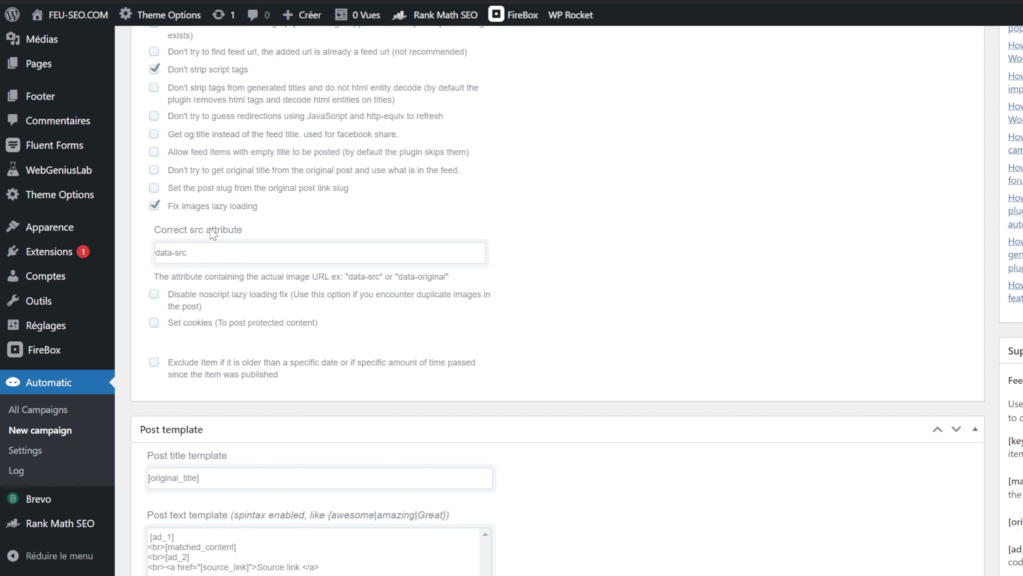
{"action": "scroll", "coordinate": [269, 224], "scroll_direction": "down", "scroll_amount": 6}
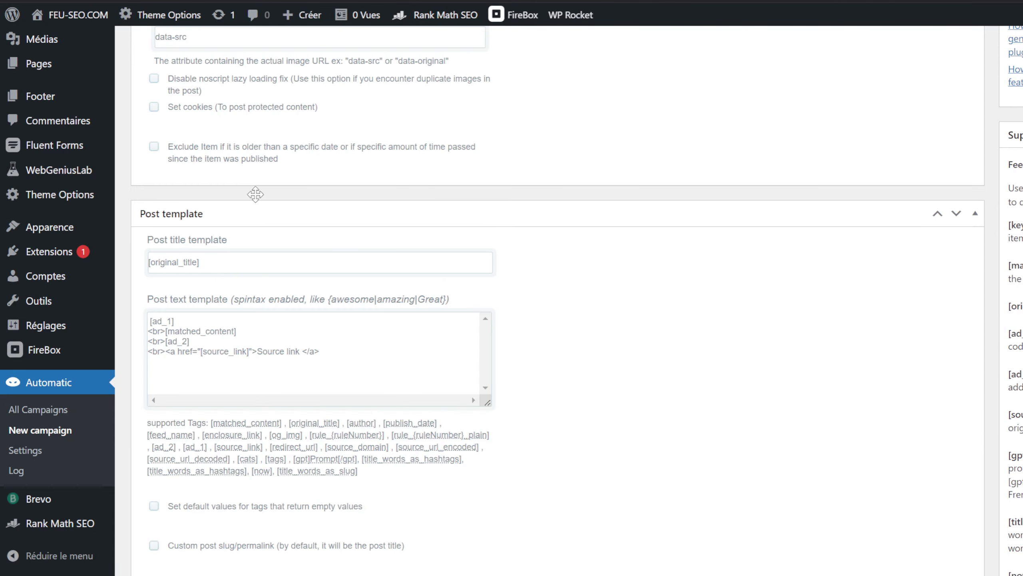
{"action": "scroll", "coordinate": [258, 218], "scroll_direction": "up", "scroll_amount": 4}
{"action": "scroll", "coordinate": [246, 192], "scroll_direction": "down", "scroll_amount": 8}
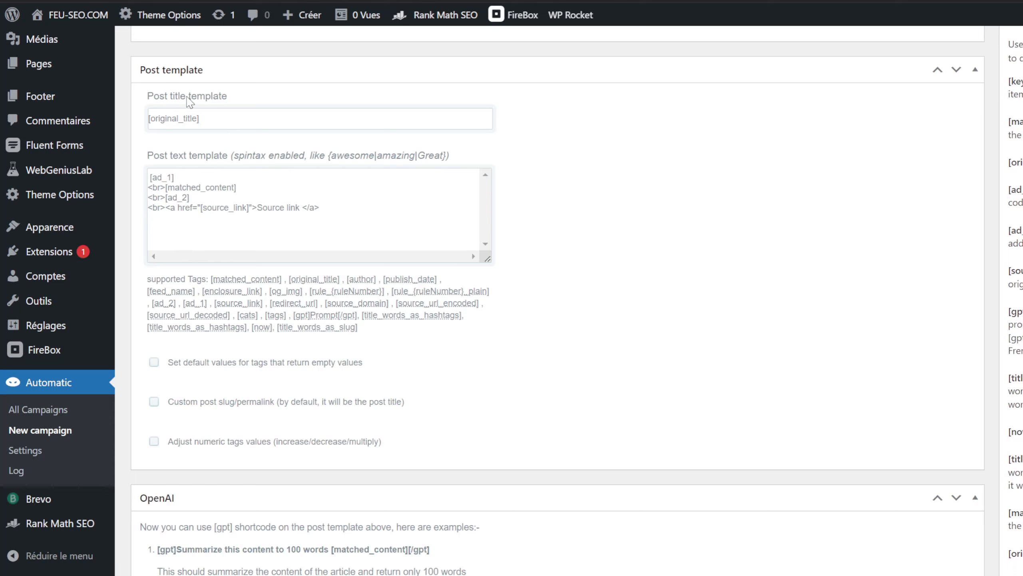
{"action": "left_click", "coordinate": [230, 121]}
{"action": "left_click_drag", "start_coordinate": [231, 121], "coordinate": [148, 119]}
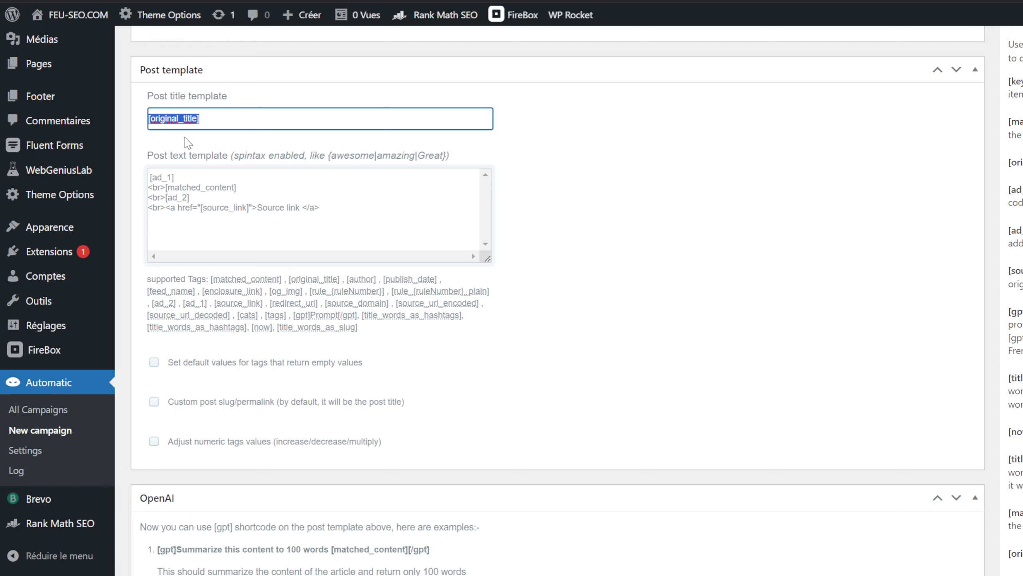
{"action": "left_click", "coordinate": [221, 114]}
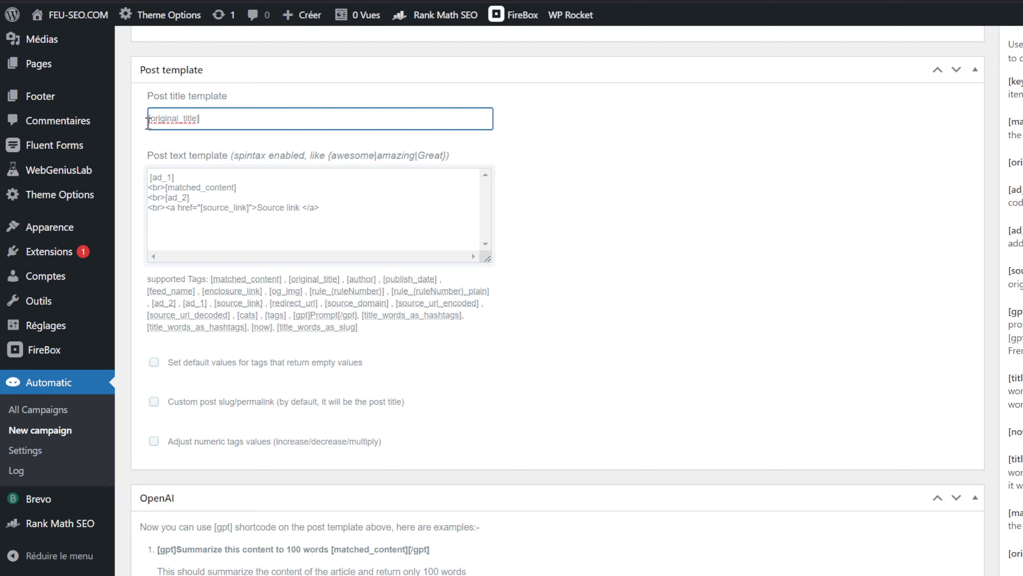
{"action": "type", "text": "N)"}
{"action": "key", "text": "BackSpace"}
{"action": "type", "text": "°1 :"}
{"action": "left_click_drag", "start_coordinate": [168, 121], "coordinate": [138, 122]}
{"action": "left_click", "coordinate": [168, 136]}
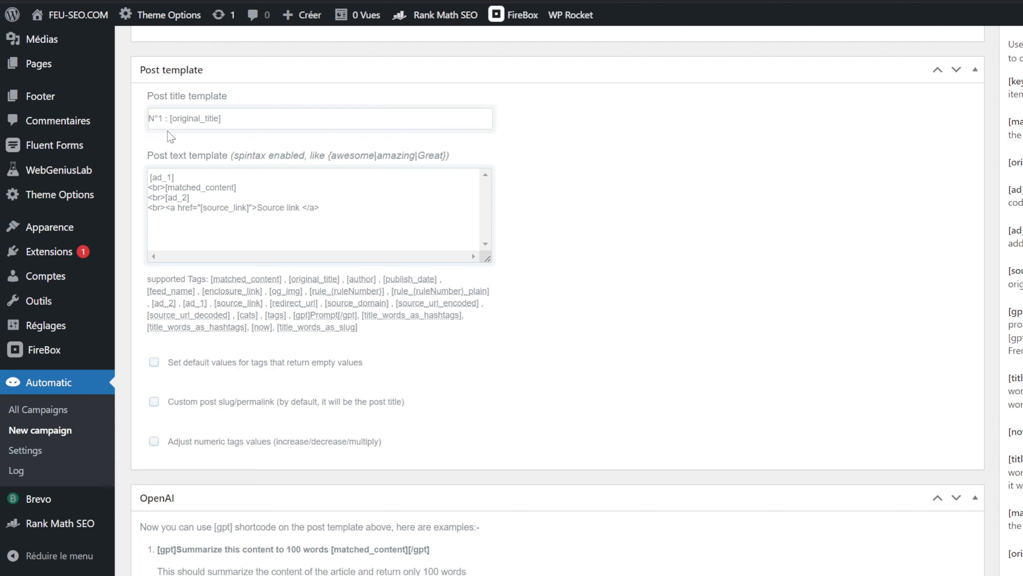
Step: Set the post title template to "[gpt] Génère moi un nom d'article à partir de de ce nom d'article : [original_title] [/gpt]"
{"action": "left_click_drag", "start_coordinate": [168, 119], "coordinate": [78, 114]}
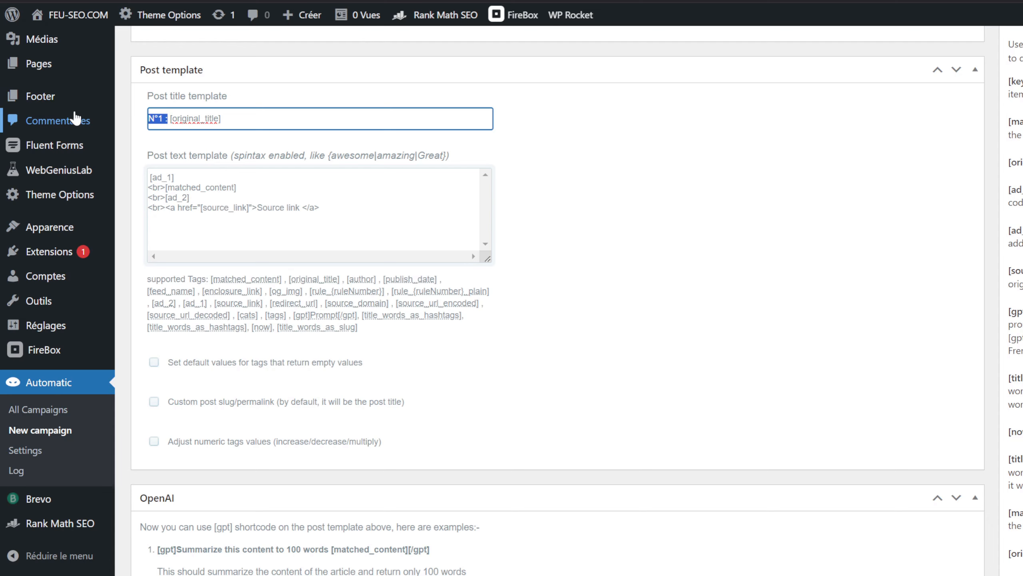
{"action": "type", "text": "[gpt]"}
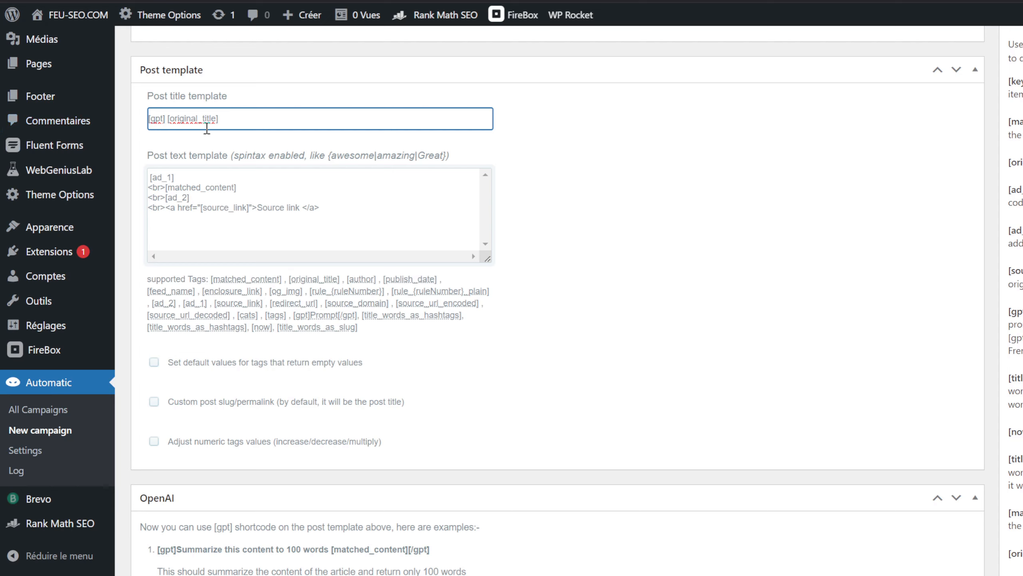
{"action": "type", "text": " Génère moi un nom d'article à partir de de ce nom d'article :"}
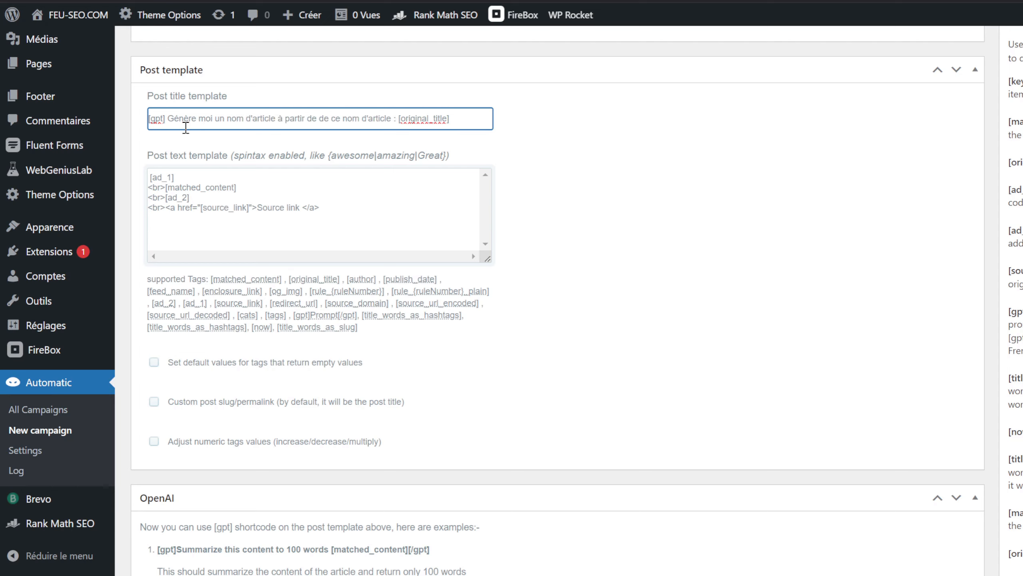
{"action": "left_click_drag", "start_coordinate": [164, 118], "coordinate": [142, 119]}
{"action": "left_click", "coordinate": [469, 118]}
{"action": "type", "text": "[/gpt]/"}
Step: Review the post title template's closing gpt tag and the prompt enclosed between the gpt tags
{"action": "key", "text": "ctrl+plus"}
{"action": "key", "text": "ctrl+plus"}
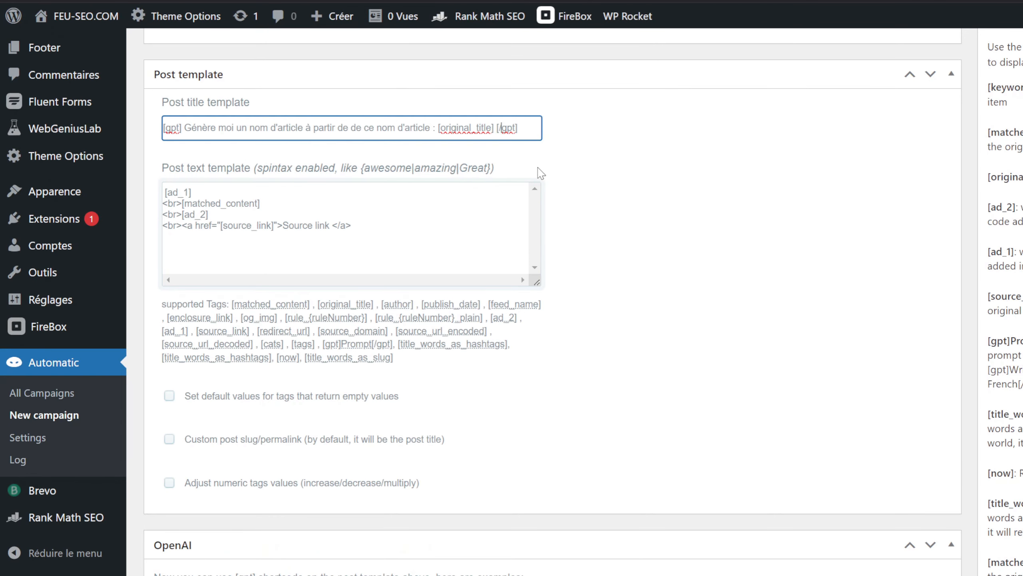
{"action": "scroll", "coordinate": [547, 182], "scroll_direction": "down", "scroll_amount": 1}
{"action": "scroll", "coordinate": [596, 214], "scroll_direction": "up", "scroll_amount": 1}
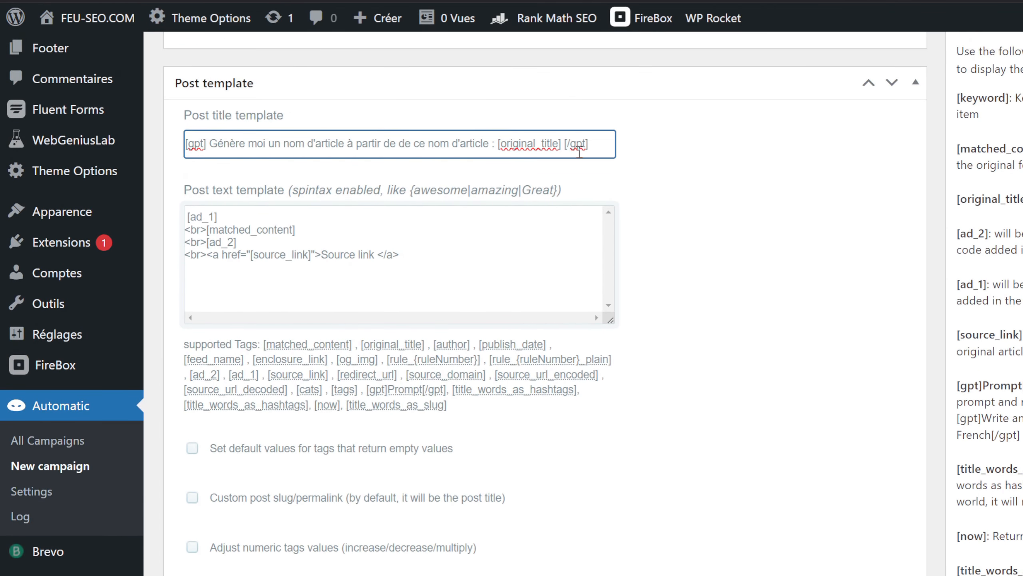
{"action": "left_click_drag", "start_coordinate": [566, 143], "coordinate": [606, 145]}
{"action": "left_click", "coordinate": [607, 144]}
{"action": "left_click_drag", "start_coordinate": [561, 143], "coordinate": [210, 144]}
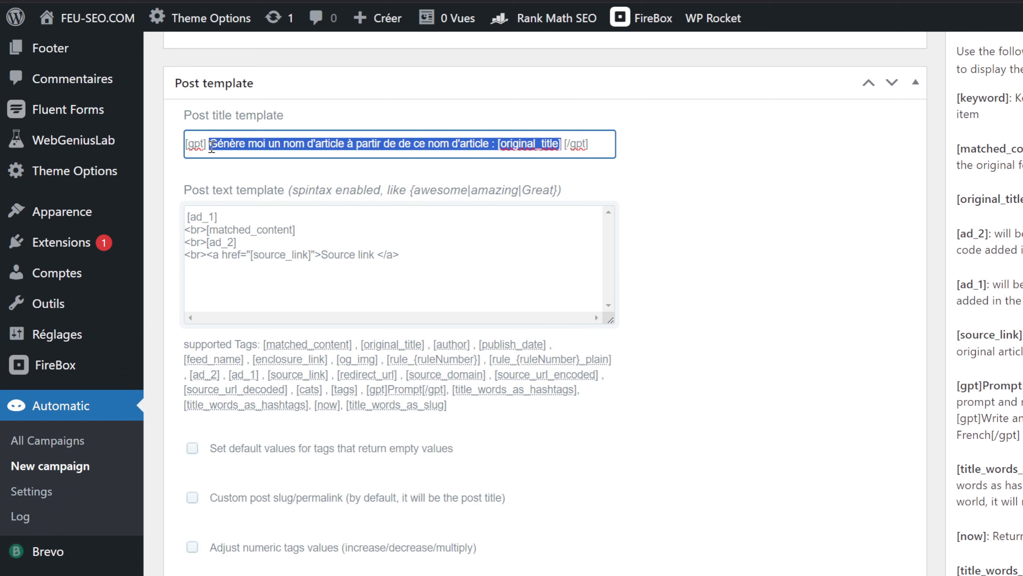
{"action": "left_click", "coordinate": [563, 150]}
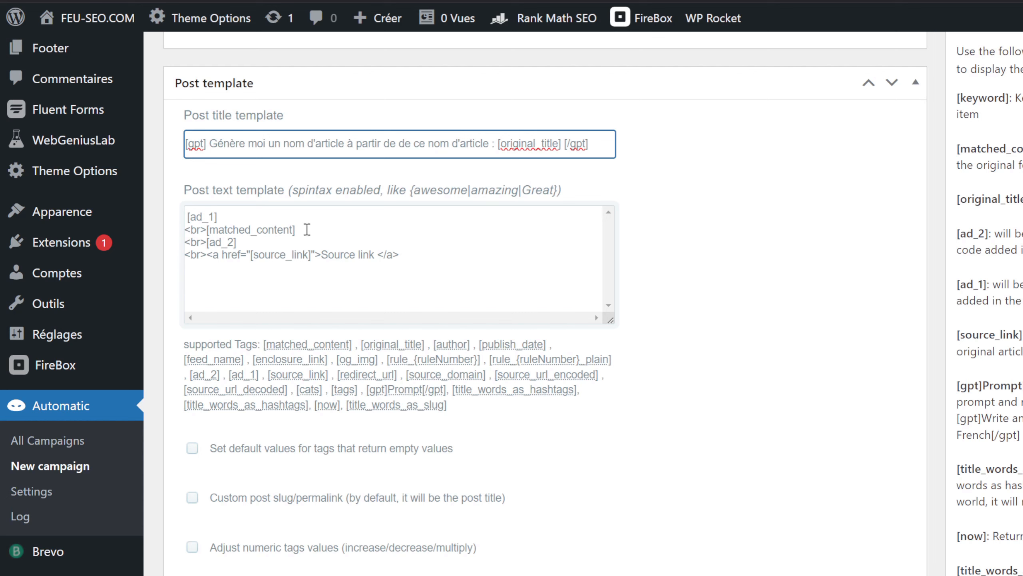
{"action": "left_click", "coordinate": [526, 170]}
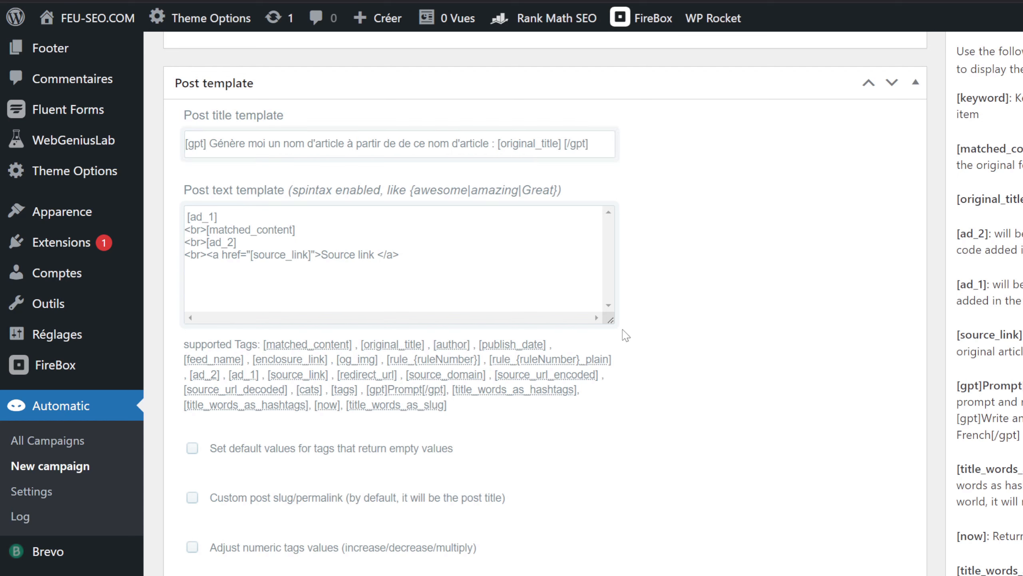
Step: Enlarge the post text template box vertically to make more room for the template
{"action": "left_click_drag", "start_coordinate": [612, 319], "coordinate": [608, 441]}
{"action": "scroll", "coordinate": [310, 323], "scroll_direction": "up", "scroll_amount": 1}
{"action": "scroll", "coordinate": [346, 290], "scroll_direction": "down", "scroll_amount": 1}
{"action": "scroll", "coordinate": [355, 277], "scroll_direction": "down", "scroll_amount": 1}
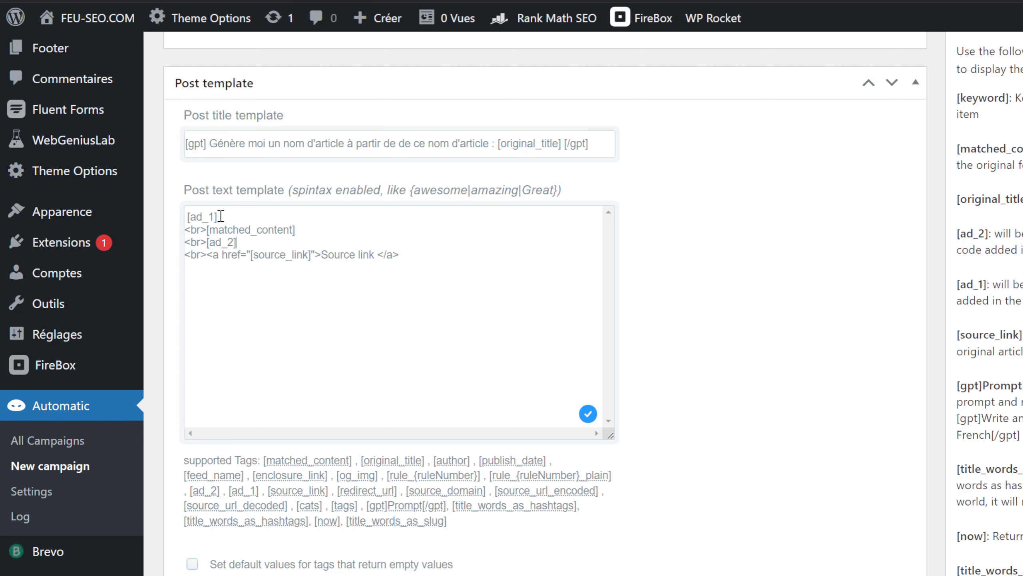
Step: Review the [ad_1] and [matched_content] tags in the post text template
{"action": "triple_click", "coordinate": [208, 217]}
{"action": "left_click_drag", "start_coordinate": [207, 231], "coordinate": [296, 227]}
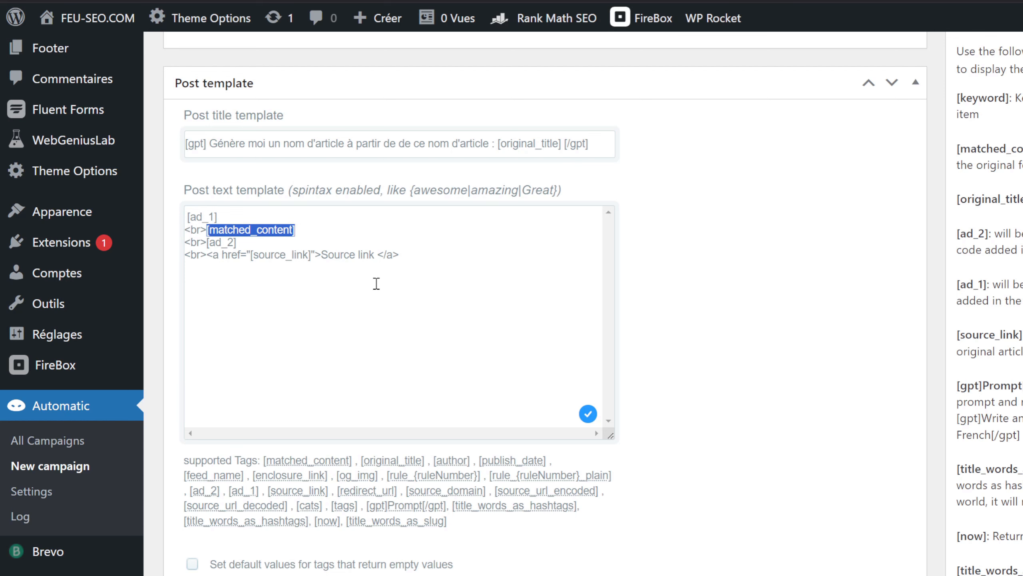
{"action": "scroll", "coordinate": [353, 271], "scroll_direction": "down", "scroll_amount": 2}
{"action": "scroll", "coordinate": [397, 383], "scroll_direction": "down", "scroll_amount": 2}
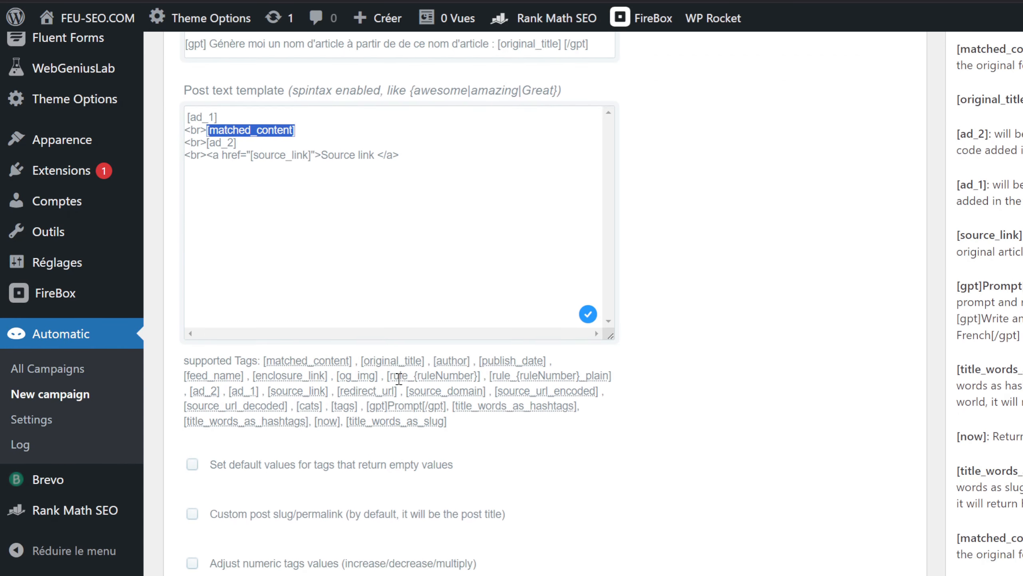
{"action": "scroll", "coordinate": [367, 359], "scroll_direction": "up", "scroll_amount": 4}
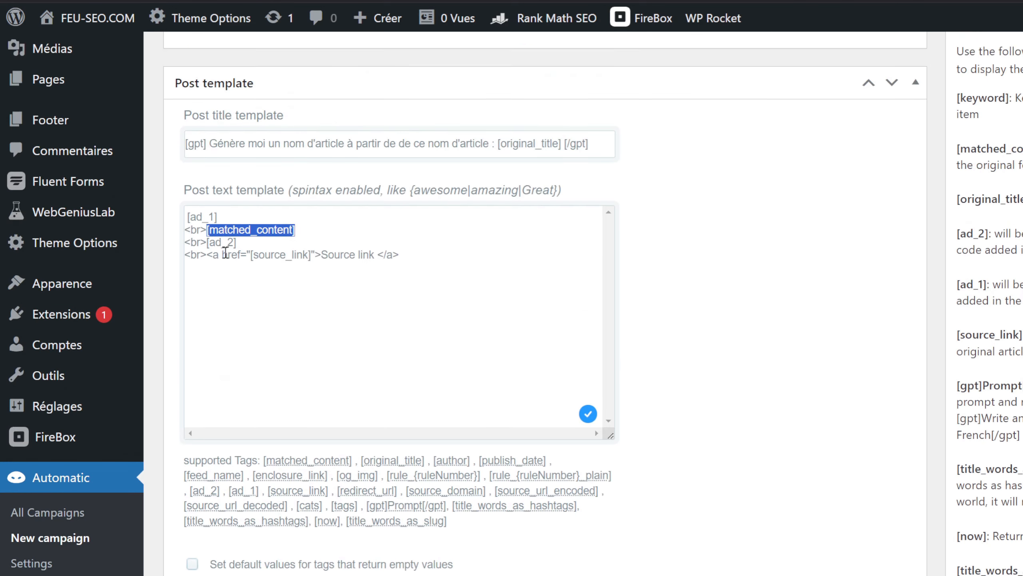
Step: Insert "[gpt] Reformule-moi cet article avec un côté jardinier :" before [matched_content] in the post text template
{"action": "left_click_drag", "start_coordinate": [206, 143], "coordinate": [169, 147]}
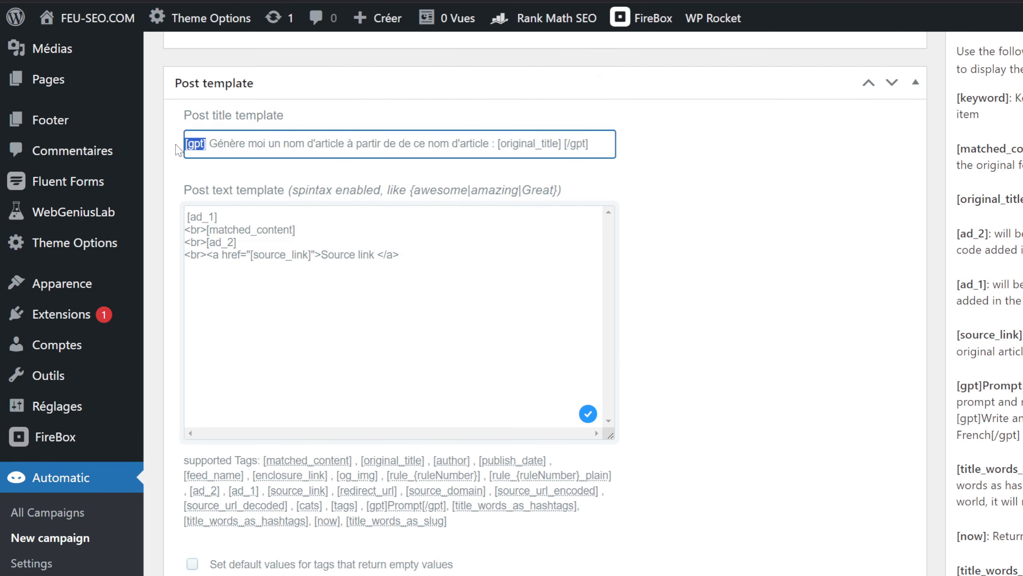
{"action": "key", "text": "ctrl+c"}
{"action": "left_click", "coordinate": [207, 230]}
{"action": "key", "text": "ctrl+v"}
{"action": "type", "text": "R"}
{"action": "type", "text": "eformule "}
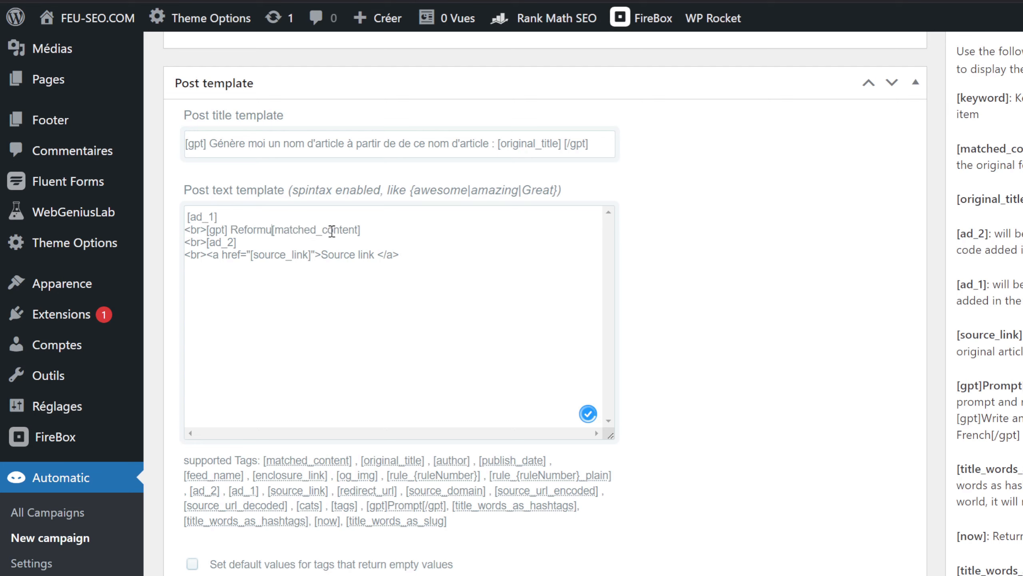
{"action": "type", "text": "moi cet article avec un c"}
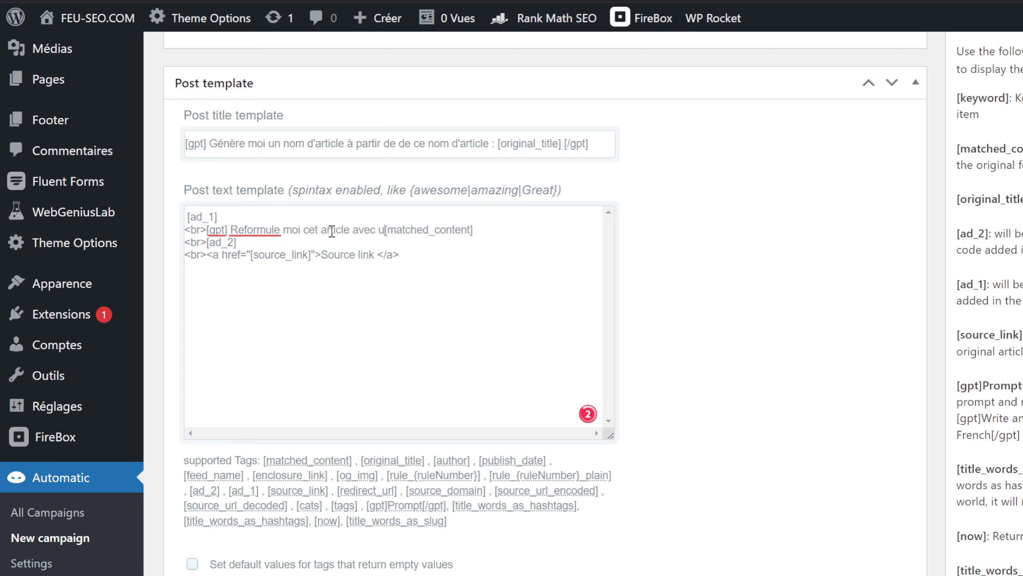
{"action": "type", "text": "ôté jardinier "}
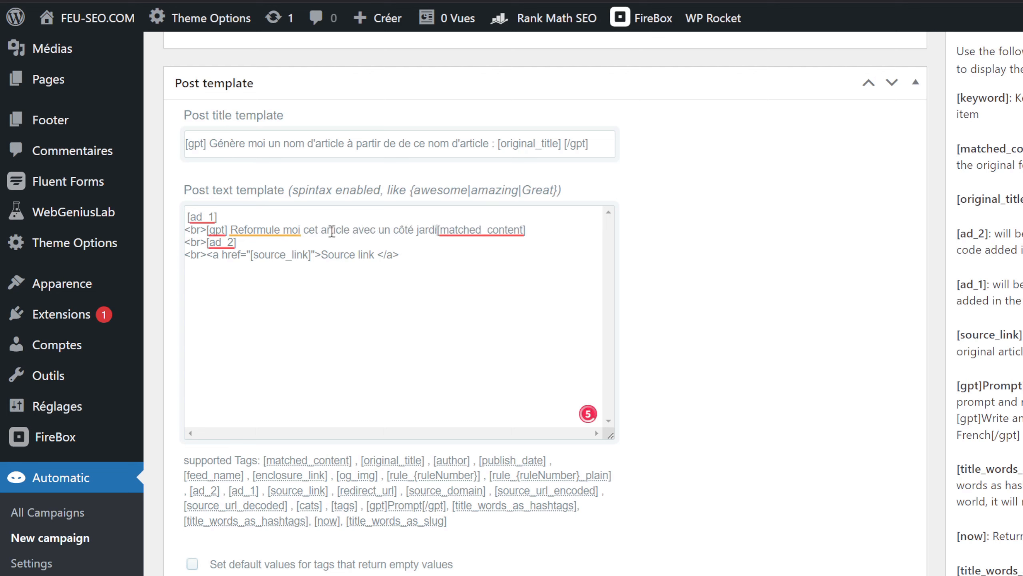
{"action": "type", "text": ":"}
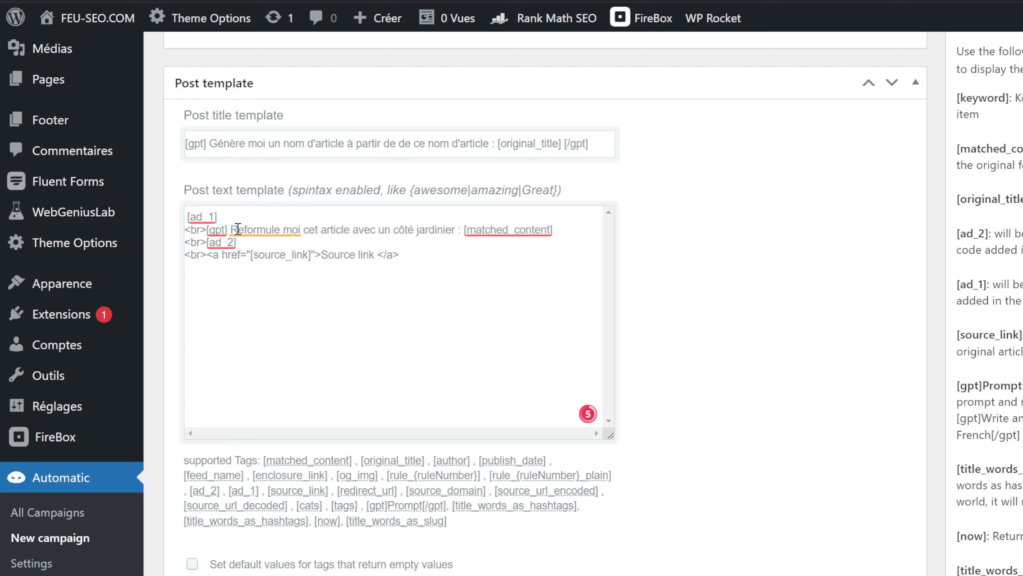
{"action": "left_click", "coordinate": [258, 230]}
{"action": "left_click", "coordinate": [299, 360]}
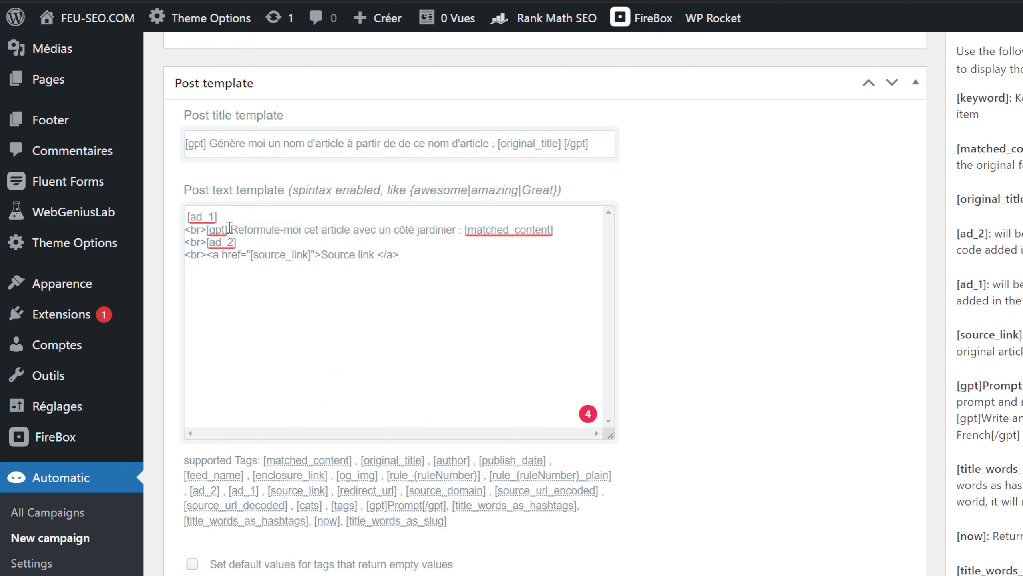
Step: Add "Gardez les images. Aucun commentaire de part. [/gpt]" after [matched_content] in the post text template
{"action": "left_click", "coordinate": [229, 228]}
{"action": "type", "text": "[gpt]"}
{"action": "left_click", "coordinate": [559, 229]}
{"action": "type", "text": "/"}
{"action": "left_click_drag", "start_coordinate": [556, 229], "coordinate": [559, 229]}
{"action": "type", "text": "Gardez l"}
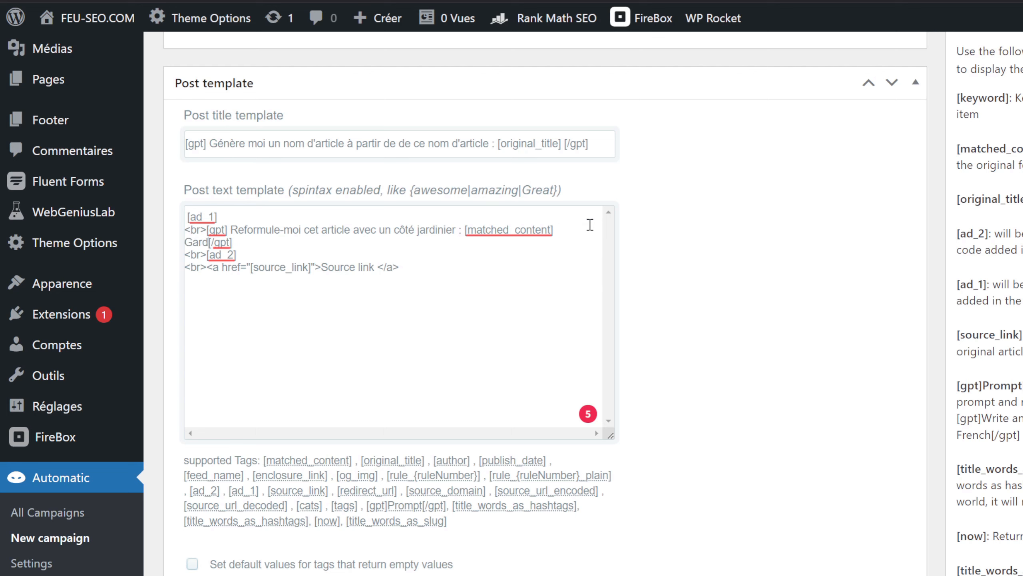
{"action": "type", "text": "es images. Aucun co"}
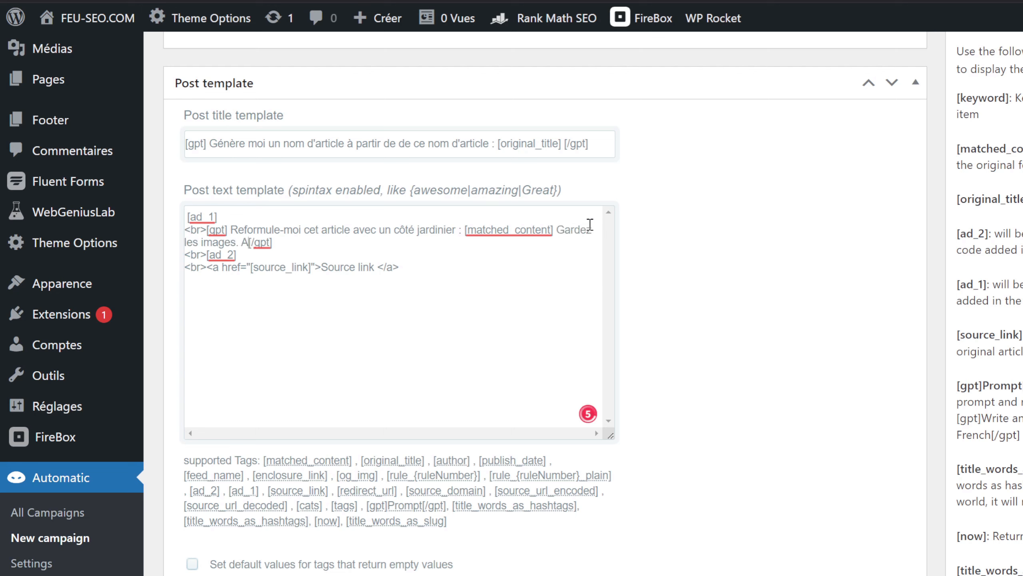
{"action": "type", "text": "mmentaire de part."}
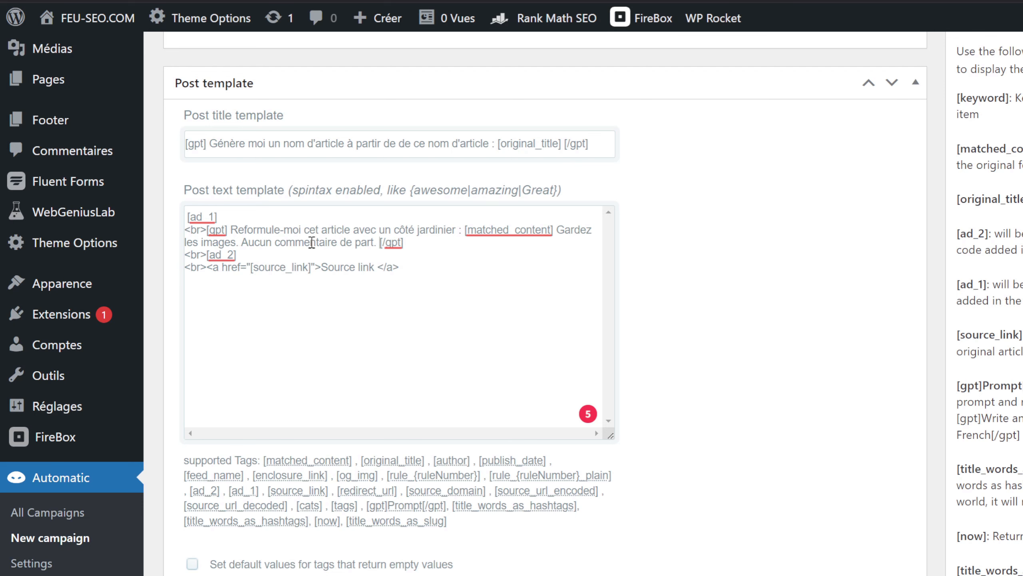
Step: Examine the source link anchor on the last line of the post text template
{"action": "scroll", "coordinate": [273, 215], "scroll_direction": "down", "scroll_amount": 2}
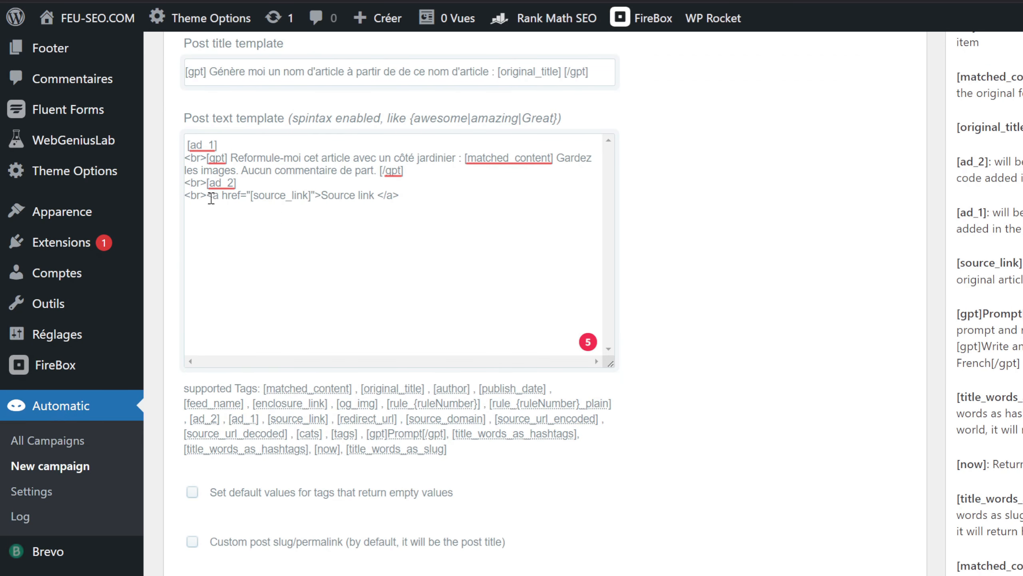
{"action": "left_click_drag", "start_coordinate": [207, 195], "coordinate": [402, 196]}
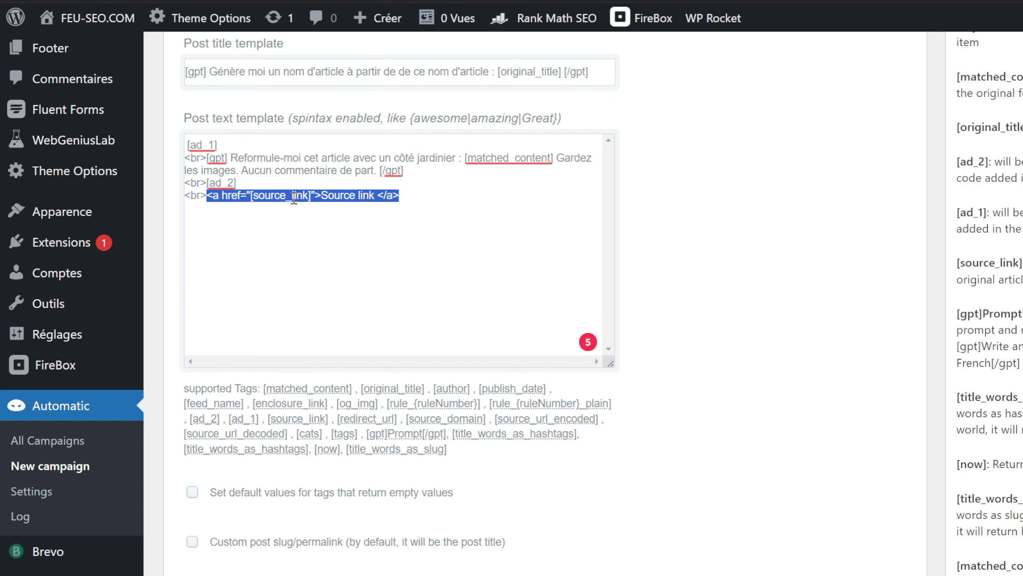
{"action": "left_click", "coordinate": [352, 196]}
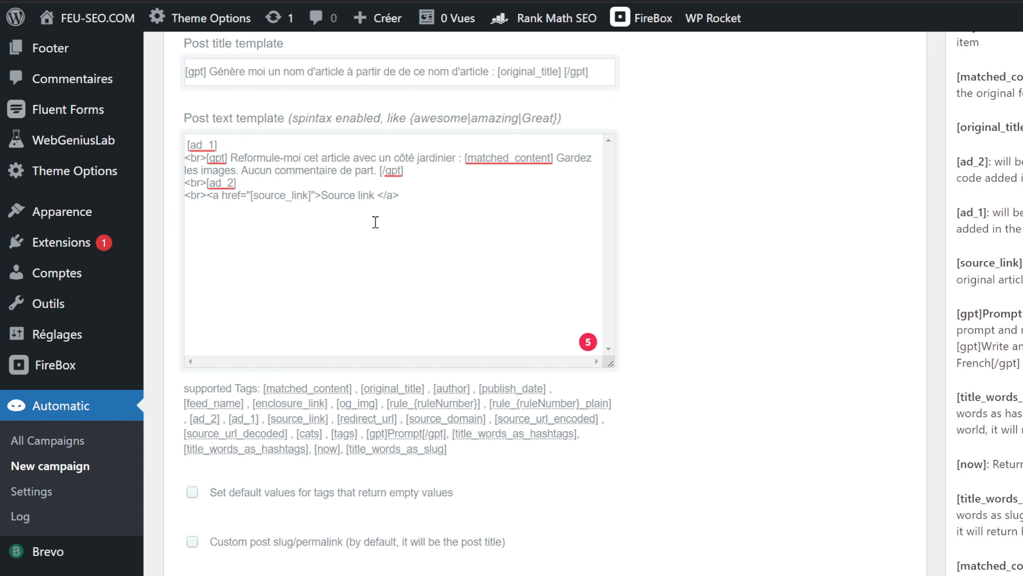
Step: Examine the [gpt]Prompt[/gpt], [cats] and [tags] entries in the list of supported tags
{"action": "scroll", "coordinate": [419, 210], "scroll_direction": "down", "scroll_amount": 4}
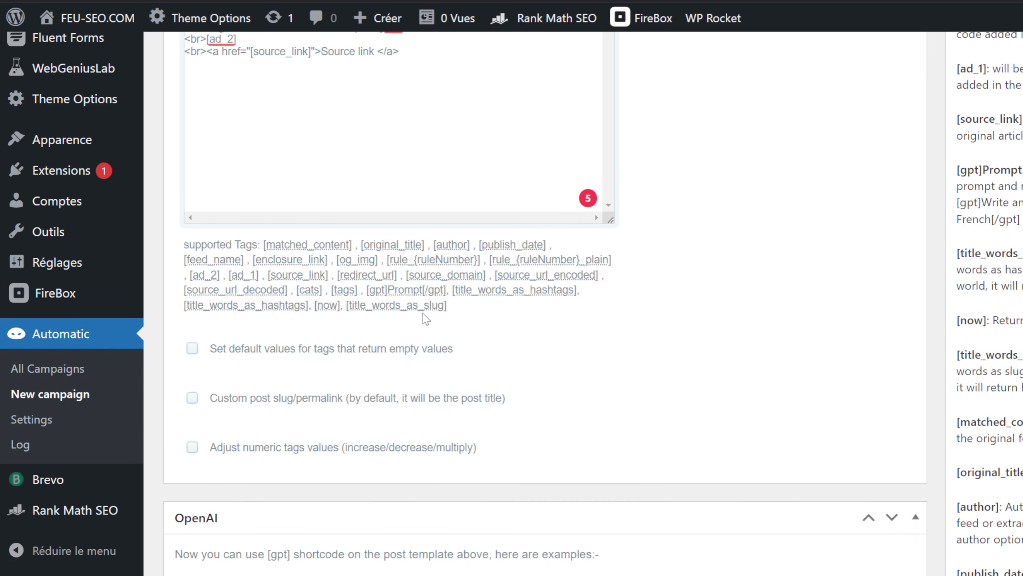
{"action": "left_click_drag", "start_coordinate": [378, 290], "coordinate": [446, 287]}
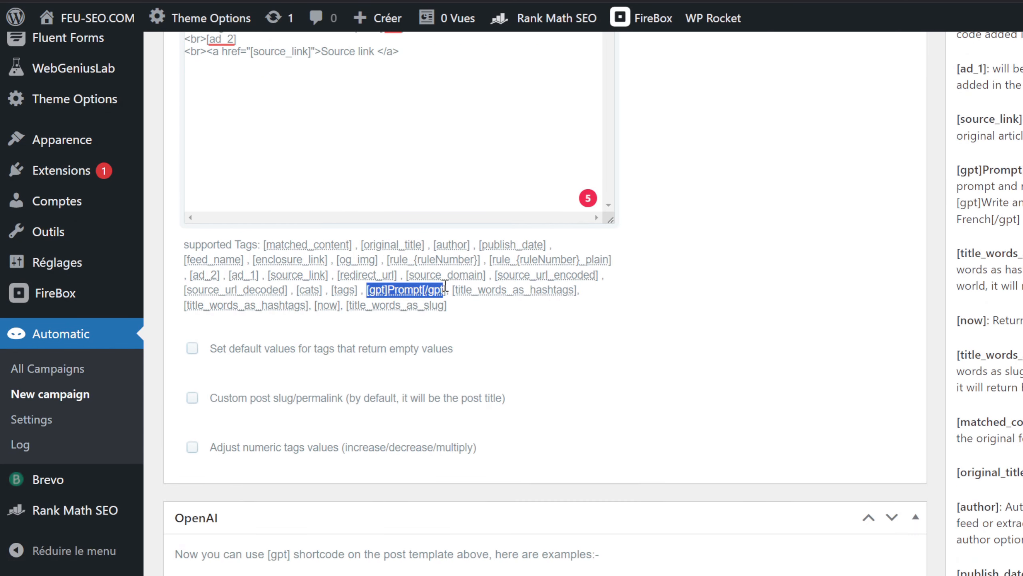
{"action": "scroll", "coordinate": [394, 319], "scroll_direction": "up", "scroll_amount": 2}
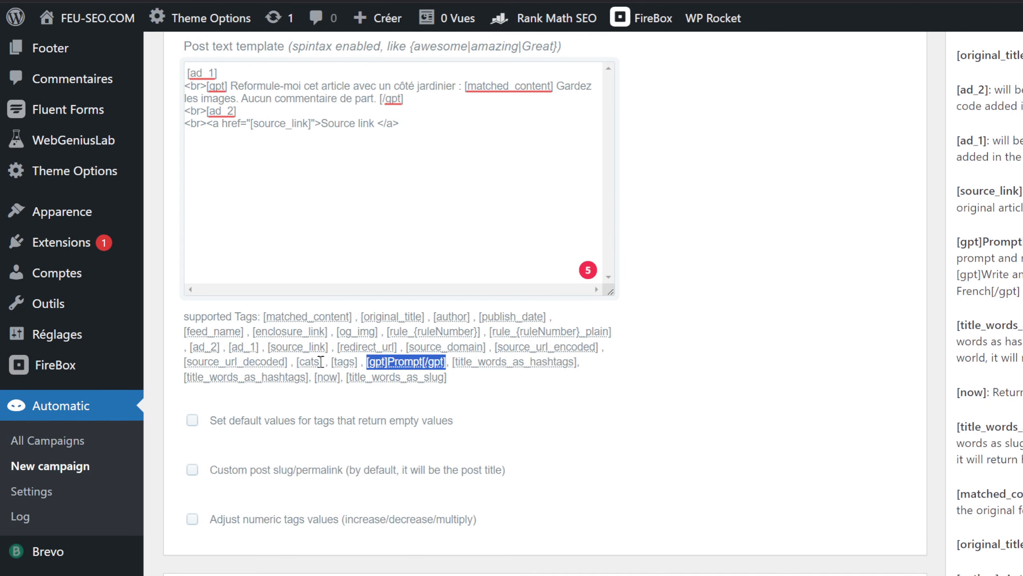
{"action": "left_click_drag", "start_coordinate": [296, 361], "coordinate": [326, 359]}
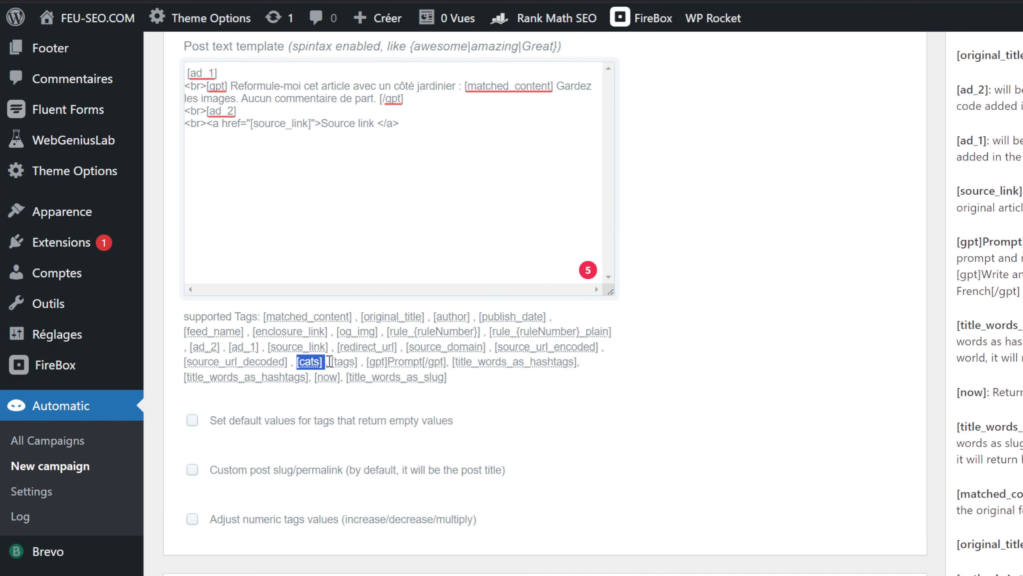
{"action": "left_click_drag", "start_coordinate": [331, 362], "coordinate": [358, 362]}
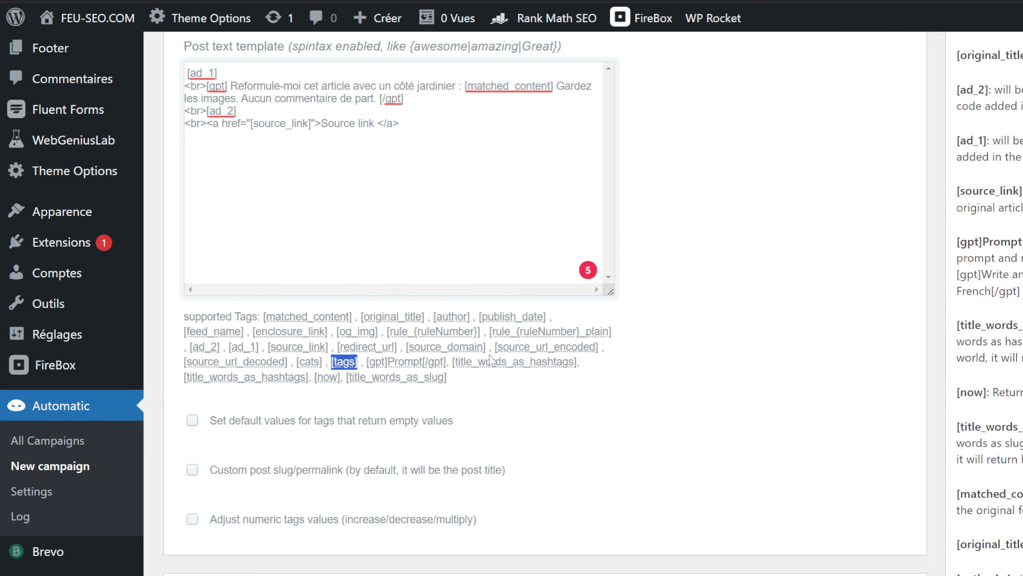
Step: Review the post title and text templates together with the supported tags and the options beneath them
{"action": "scroll", "coordinate": [389, 185], "scroll_direction": "up", "scroll_amount": 5}
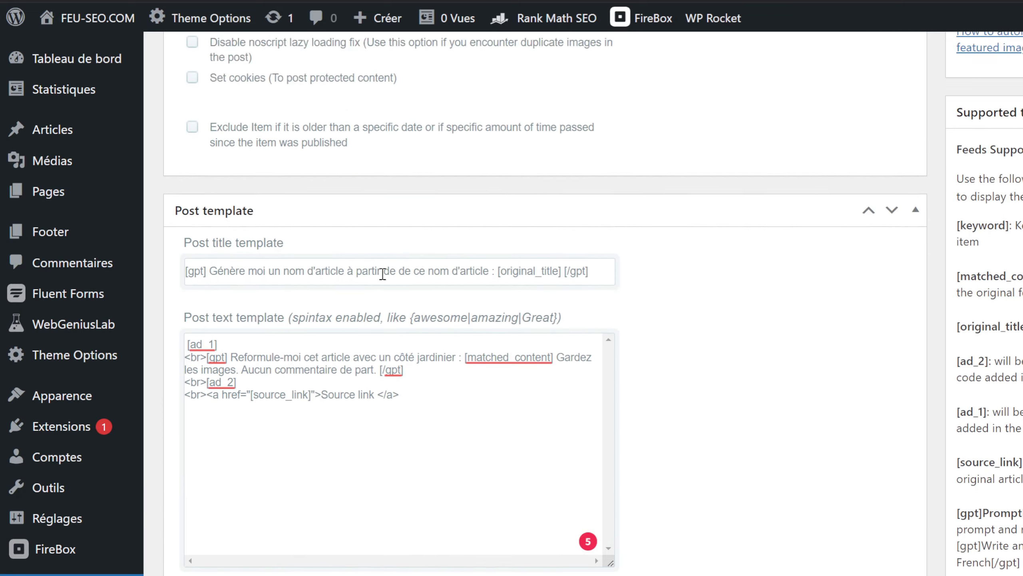
{"action": "scroll", "coordinate": [382, 274], "scroll_direction": "up", "scroll_amount": 9}
{"action": "scroll", "coordinate": [402, 277], "scroll_direction": "down", "scroll_amount": 7}
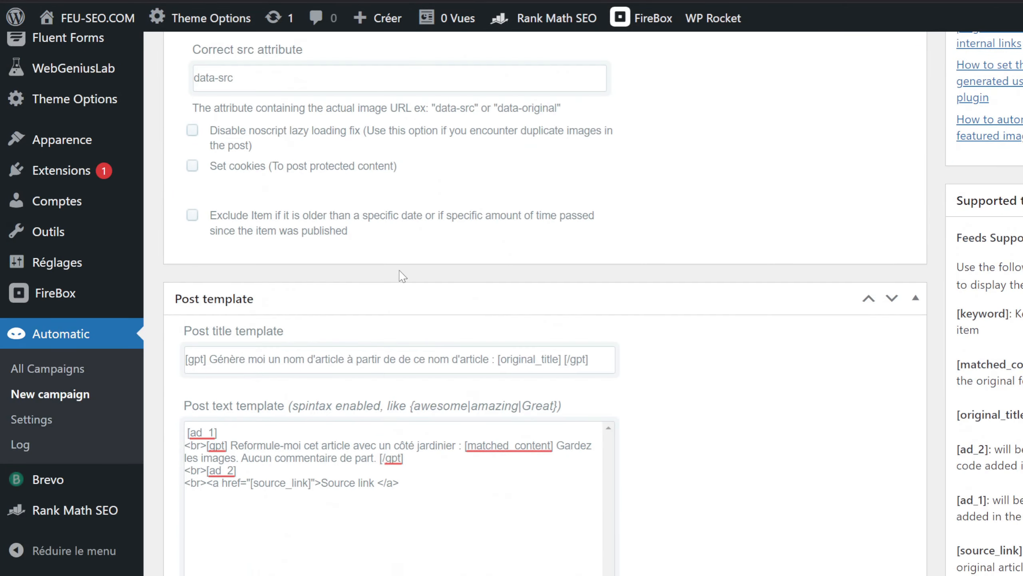
{"action": "scroll", "coordinate": [403, 277], "scroll_direction": "down", "scroll_amount": 8}
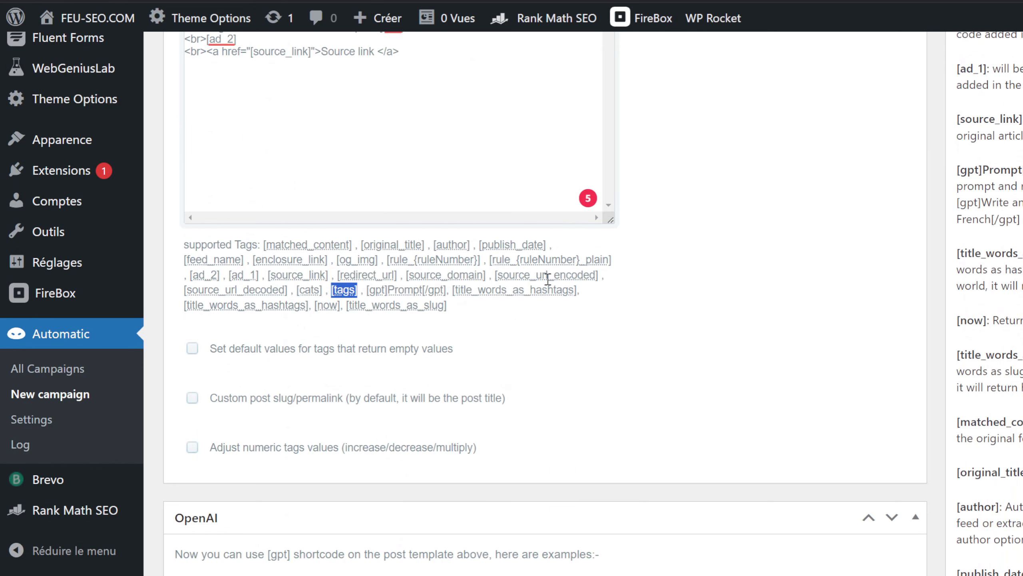
{"action": "scroll", "coordinate": [496, 287], "scroll_direction": "down", "scroll_amount": 1}
{"action": "scroll", "coordinate": [463, 258], "scroll_direction": "down", "scroll_amount": 1}
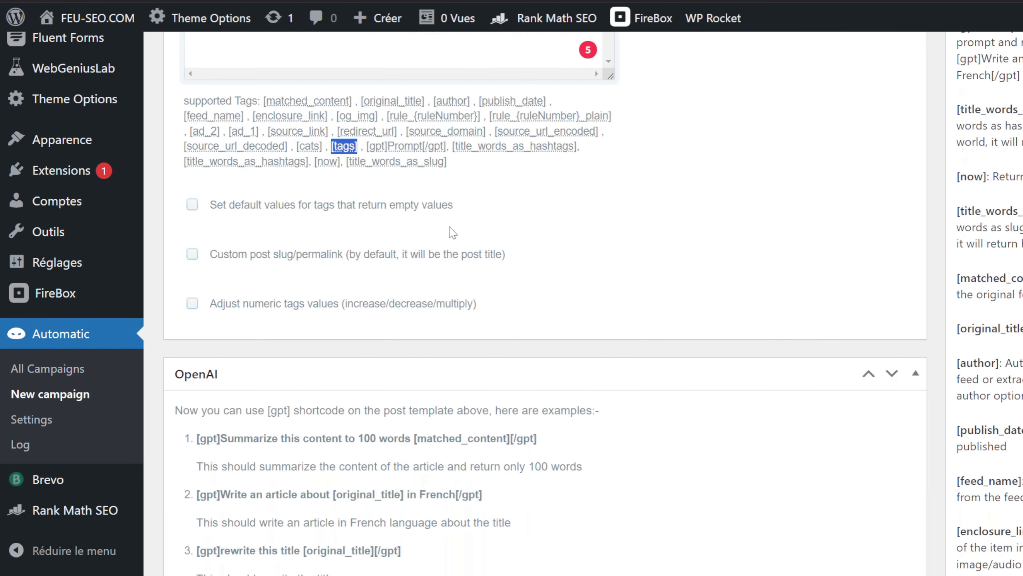
{"action": "scroll", "coordinate": [285, 268], "scroll_direction": "up", "scroll_amount": 2}
{"action": "left_click", "coordinate": [397, 273]}
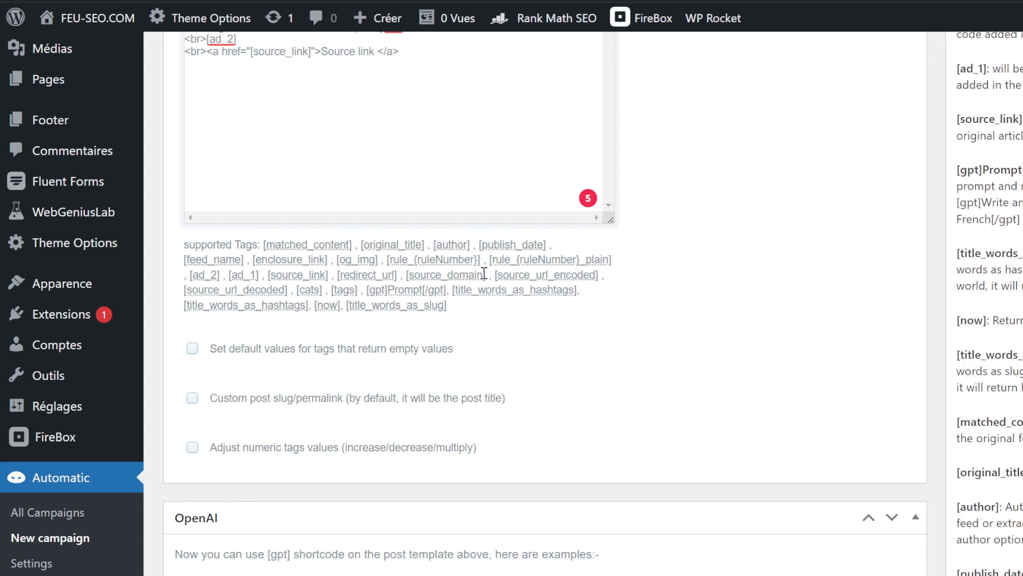
{"action": "scroll", "coordinate": [484, 289], "scroll_direction": "down", "scroll_amount": 1}
{"action": "scroll", "coordinate": [479, 267], "scroll_direction": "up", "scroll_amount": 4}
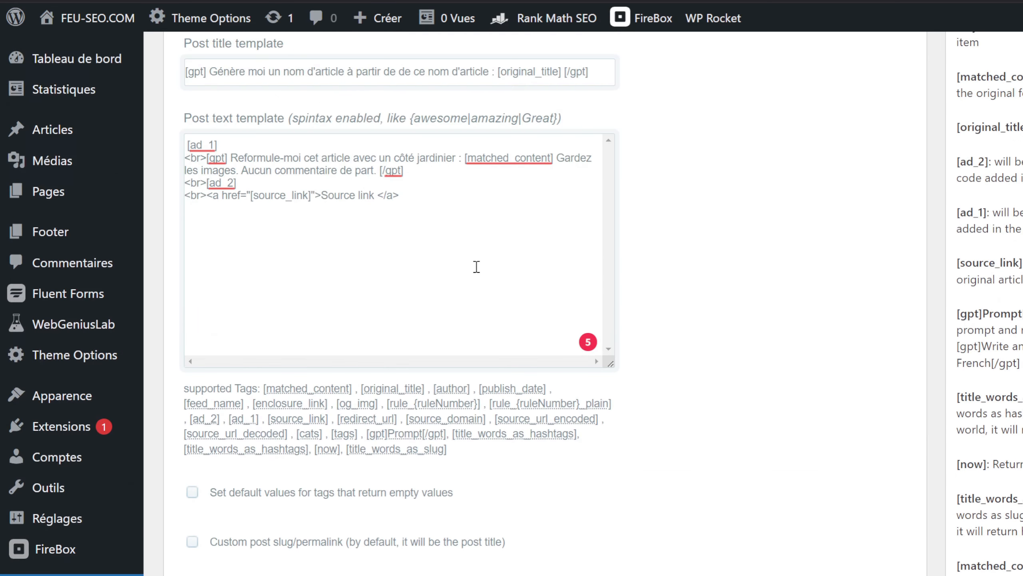
{"action": "scroll", "coordinate": [485, 267], "scroll_direction": "down", "scroll_amount": 1}
{"action": "scroll", "coordinate": [467, 287], "scroll_direction": "up", "scroll_amount": 1}
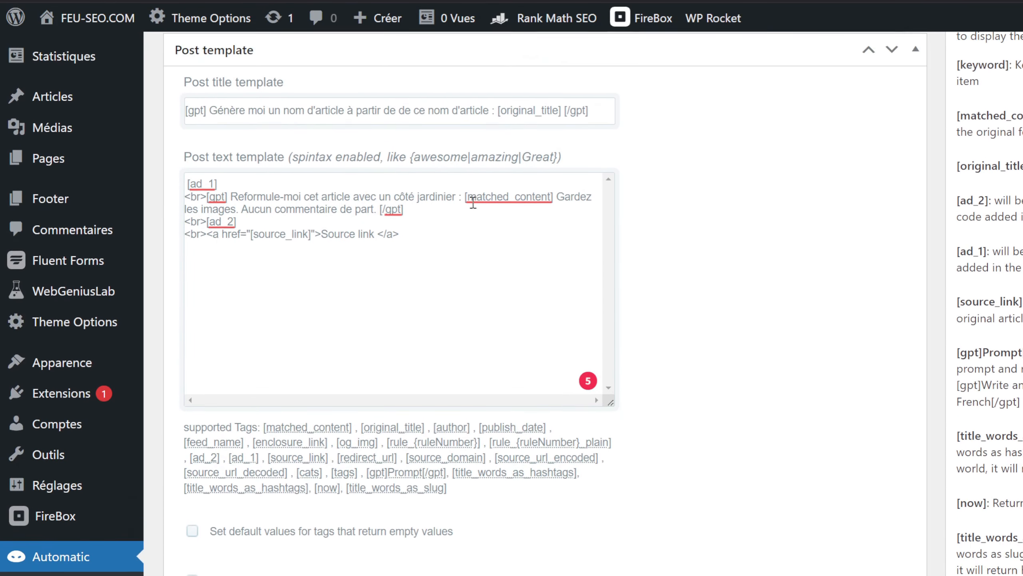
Step: Enable the use of OpenRouter instead of OpenAI in the campaign's OpenAI section
{"action": "scroll", "coordinate": [535, 251], "scroll_direction": "down", "scroll_amount": 8}
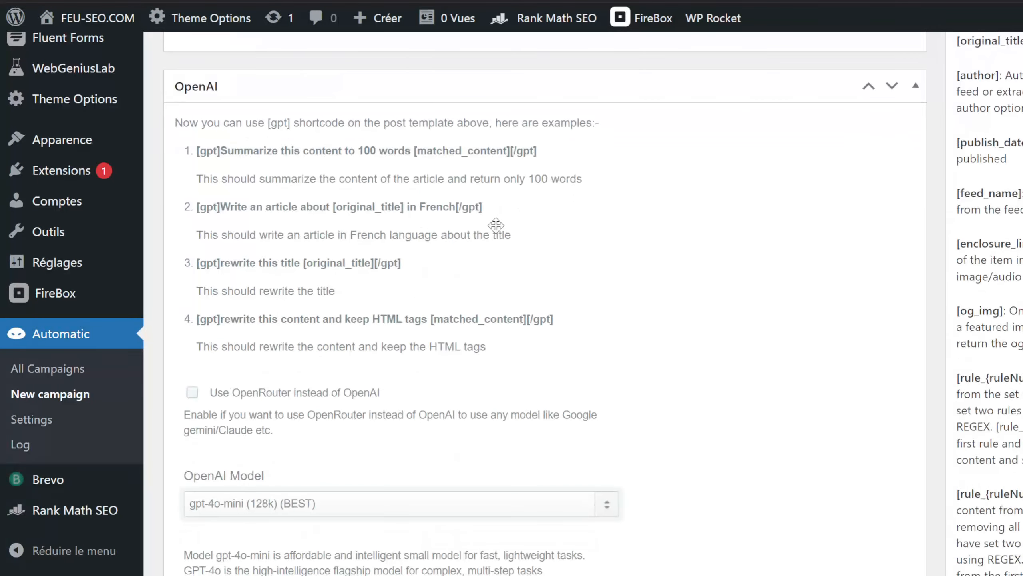
{"action": "scroll", "coordinate": [499, 232], "scroll_direction": "up", "scroll_amount": 1}
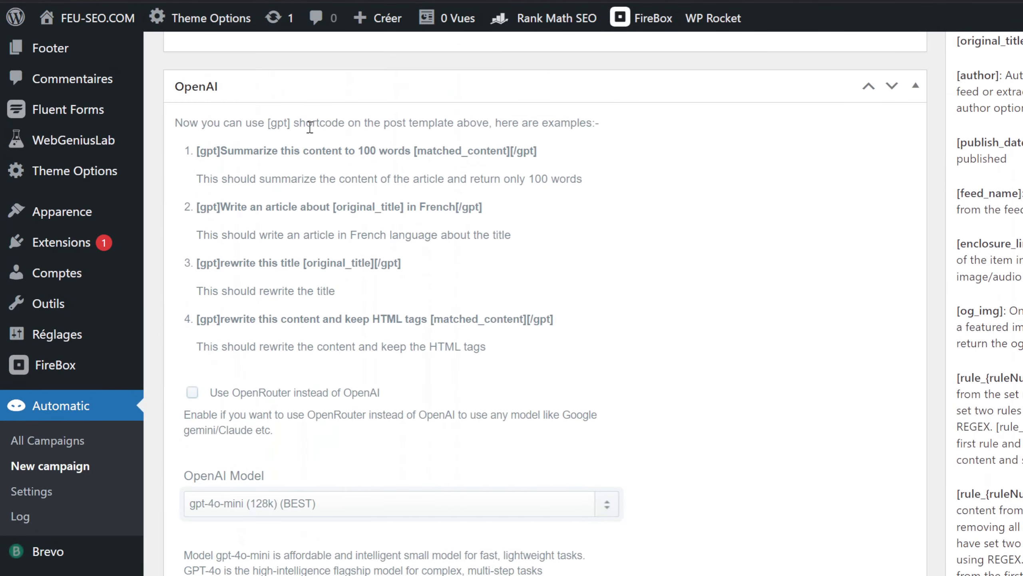
{"action": "scroll", "coordinate": [374, 190], "scroll_direction": "down", "scroll_amount": 4}
{"action": "scroll", "coordinate": [493, 227], "scroll_direction": "up", "scroll_amount": 3}
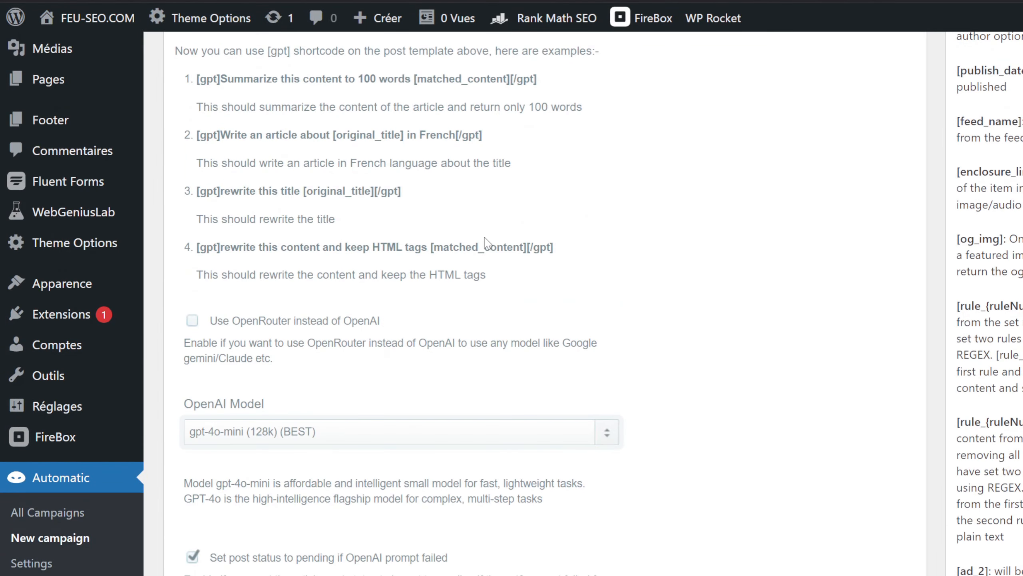
{"action": "scroll", "coordinate": [421, 279], "scroll_direction": "down", "scroll_amount": 3}
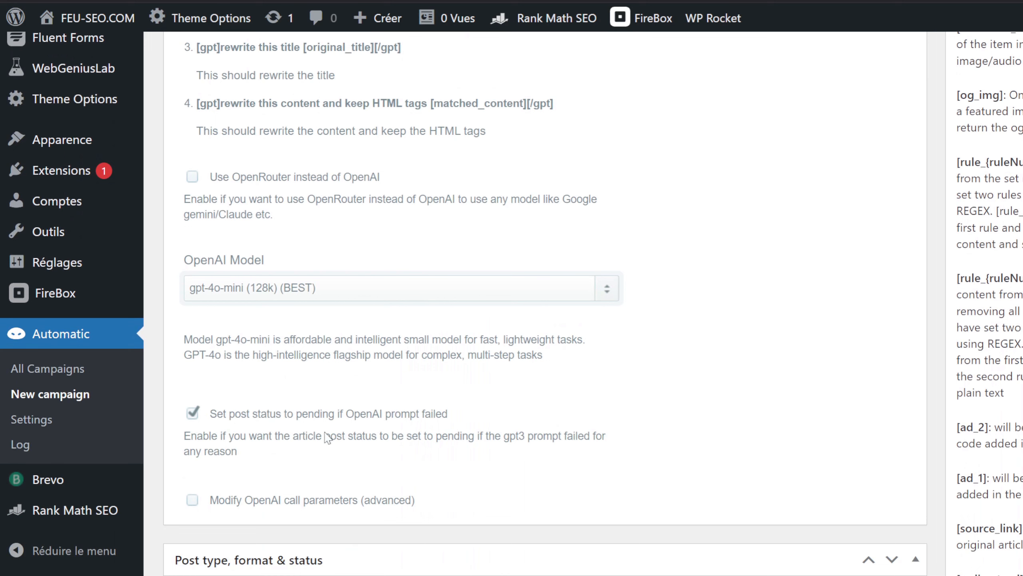
{"action": "left_click", "coordinate": [192, 178]}
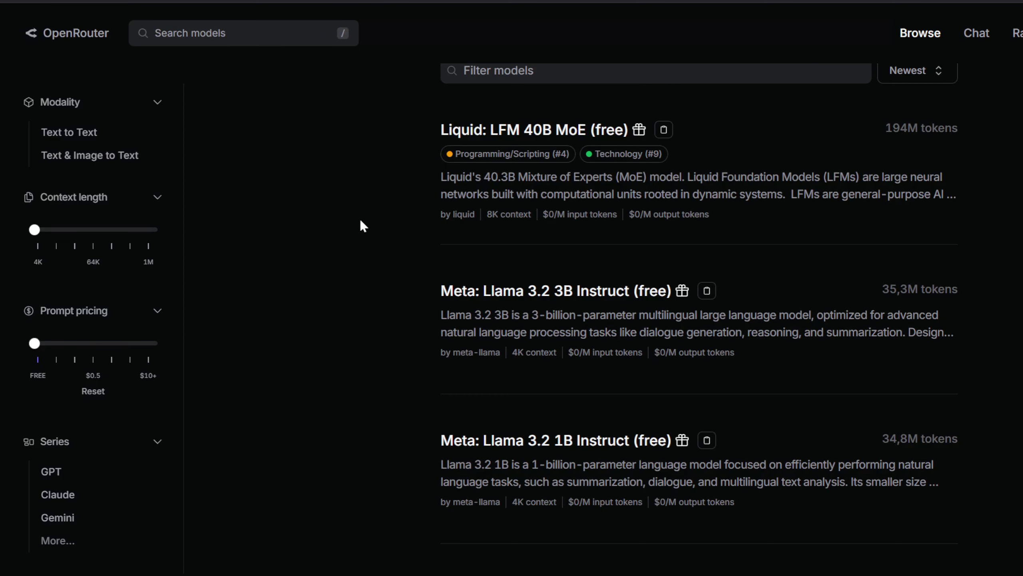
Step: On the OpenRouter website, filter the models by "claude 3.5" and copy the model ID of Anthropic: Claude 3.5 Sonnet
{"action": "scroll", "coordinate": [361, 227], "scroll_direction": "down", "scroll_amount": 9}
{"action": "scroll", "coordinate": [393, 258], "scroll_direction": "up", "scroll_amount": 9}
{"action": "scroll", "coordinate": [532, 133], "scroll_direction": "up", "scroll_amount": 2}
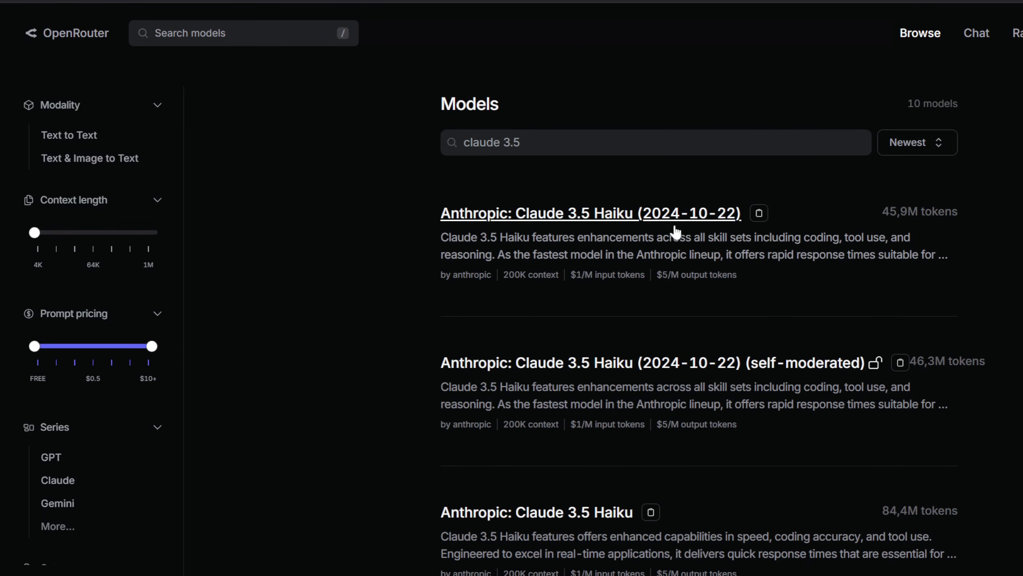
{"action": "scroll", "coordinate": [685, 226], "scroll_direction": "down", "scroll_amount": 5}
{"action": "scroll", "coordinate": [716, 228], "scroll_direction": "down", "scroll_amount": 6}
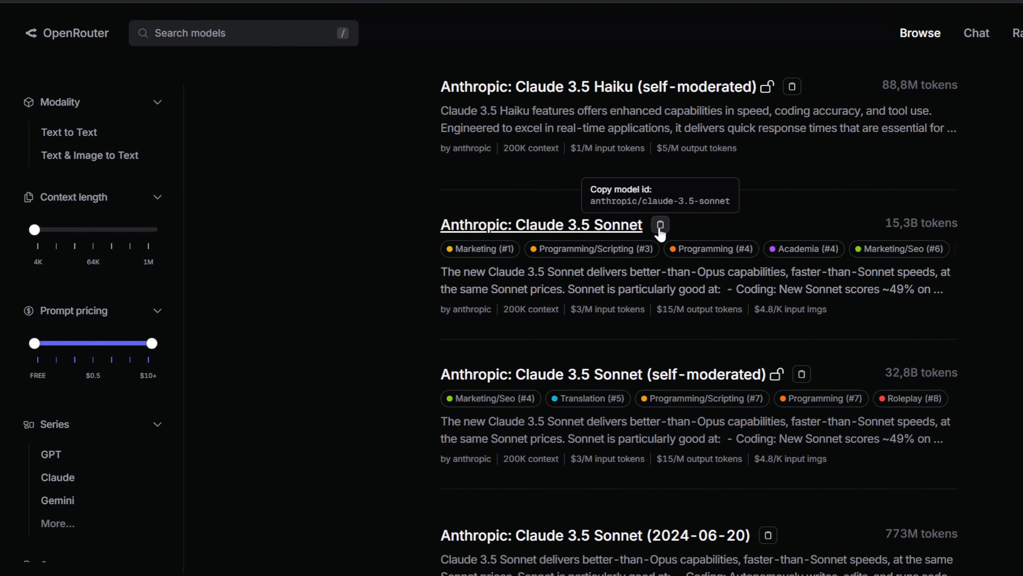
{"action": "left_click", "coordinate": [660, 226]}
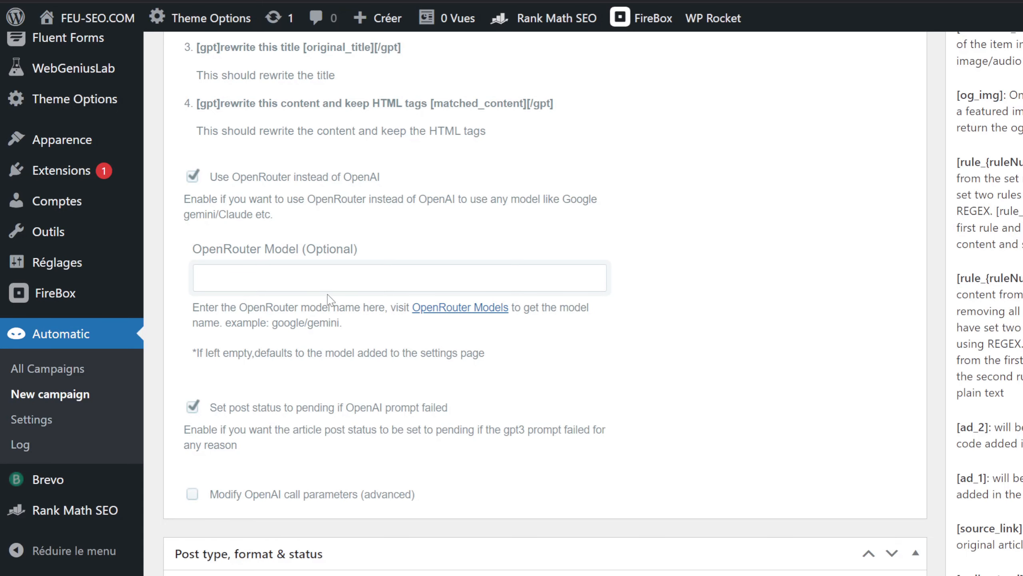
Step: Set the campaign's OpenRouter model to anthropic/claude-3.5-sonnet
{"action": "left_click", "coordinate": [337, 274]}
{"action": "key", "text": "ctrl+v"}
{"action": "left_click", "coordinate": [676, 268]}
{"action": "scroll", "coordinate": [363, 242], "scroll_direction": "down", "scroll_amount": 2}
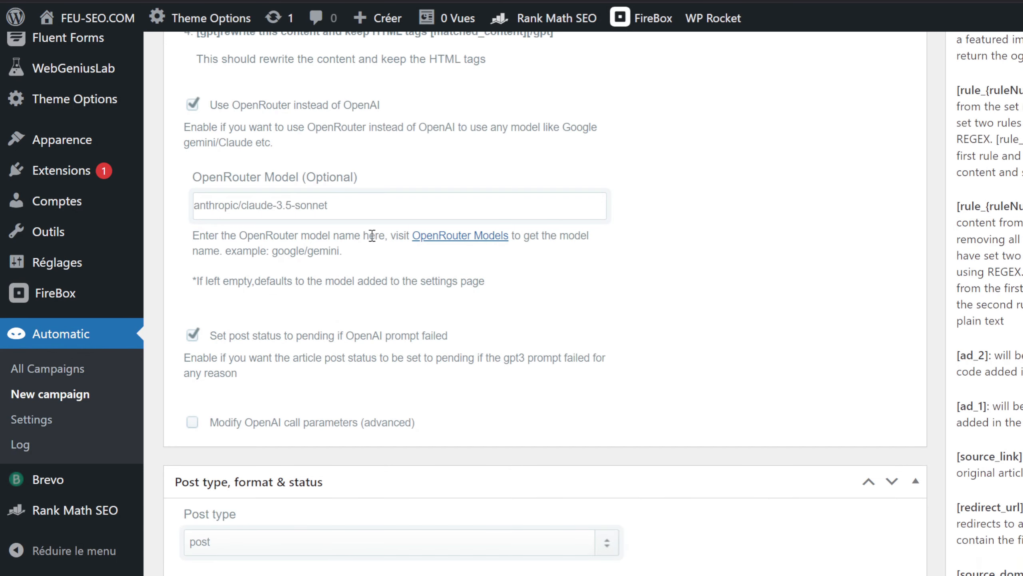
{"action": "scroll", "coordinate": [383, 232], "scroll_direction": "up", "scroll_amount": 2}
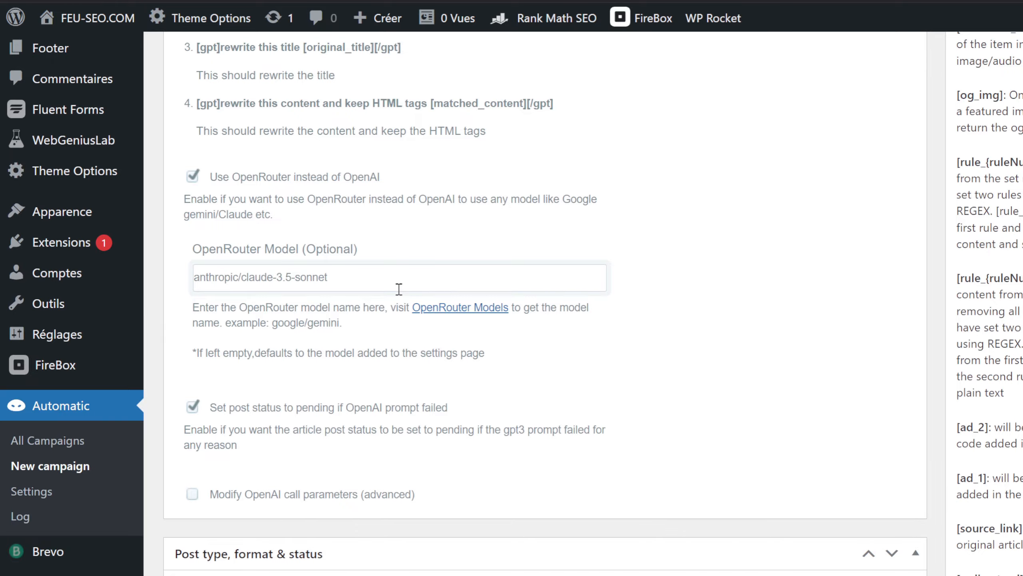
Step: Review the post title and text templates against the OpenRouter model setting and the Claude 3.5 models listed on OpenRouter
{"action": "scroll", "coordinate": [403, 262], "scroll_direction": "up", "scroll_amount": 10}
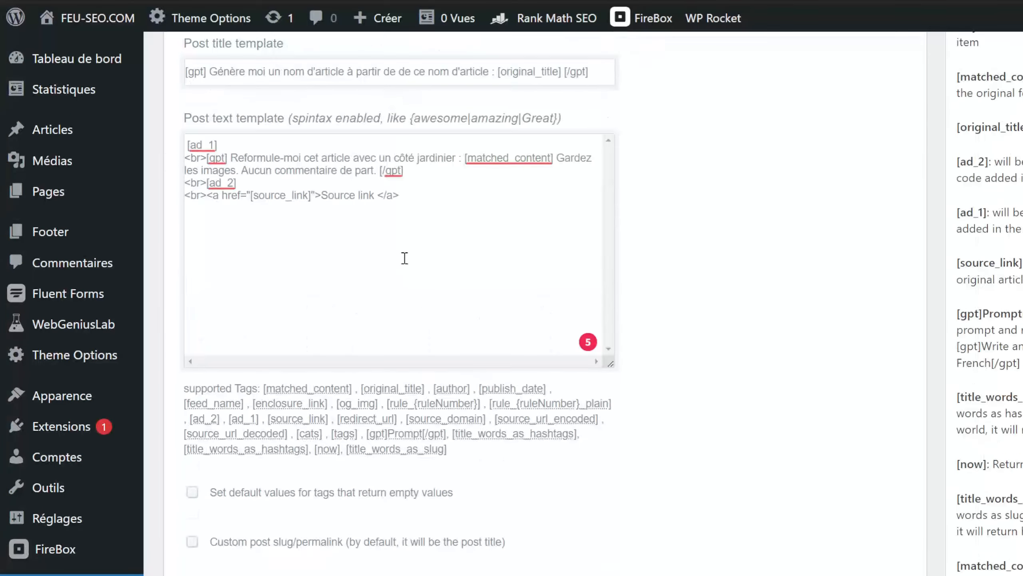
{"action": "scroll", "coordinate": [274, 328], "scroll_direction": "down", "scroll_amount": 10}
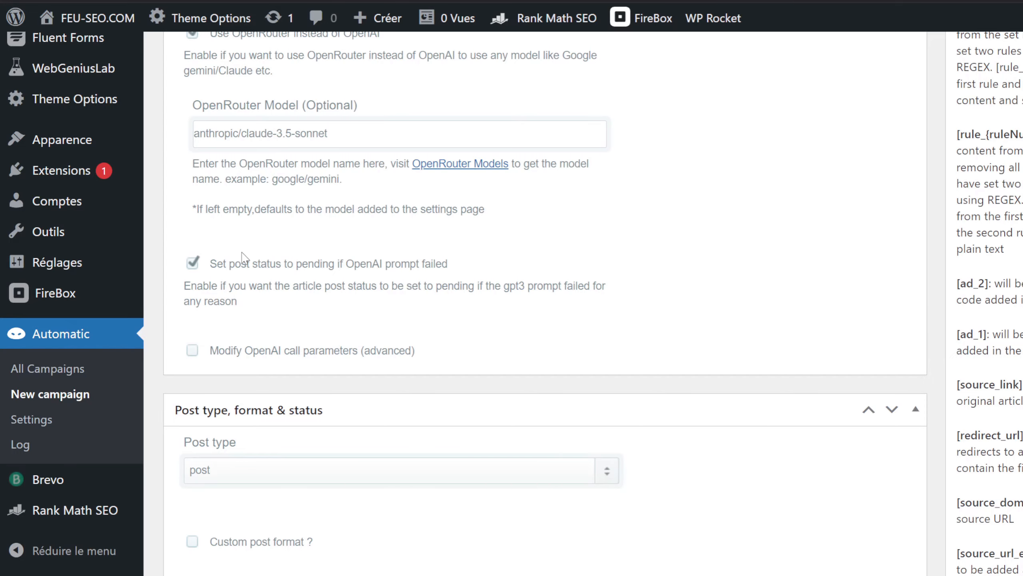
{"action": "scroll", "coordinate": [287, 258], "scroll_direction": "up", "scroll_amount": 3}
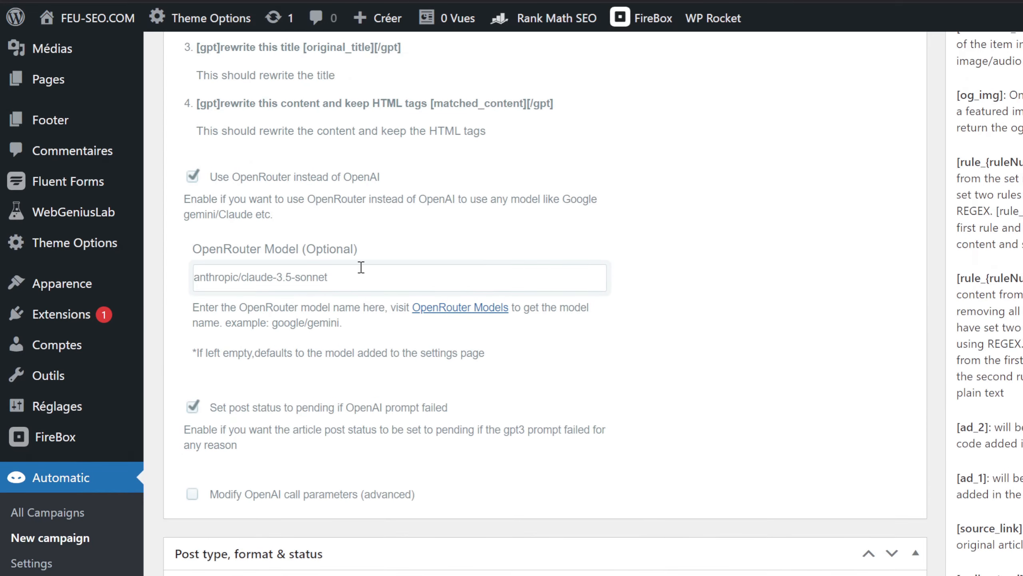
{"action": "scroll", "coordinate": [326, 284], "scroll_direction": "up", "scroll_amount": 10}
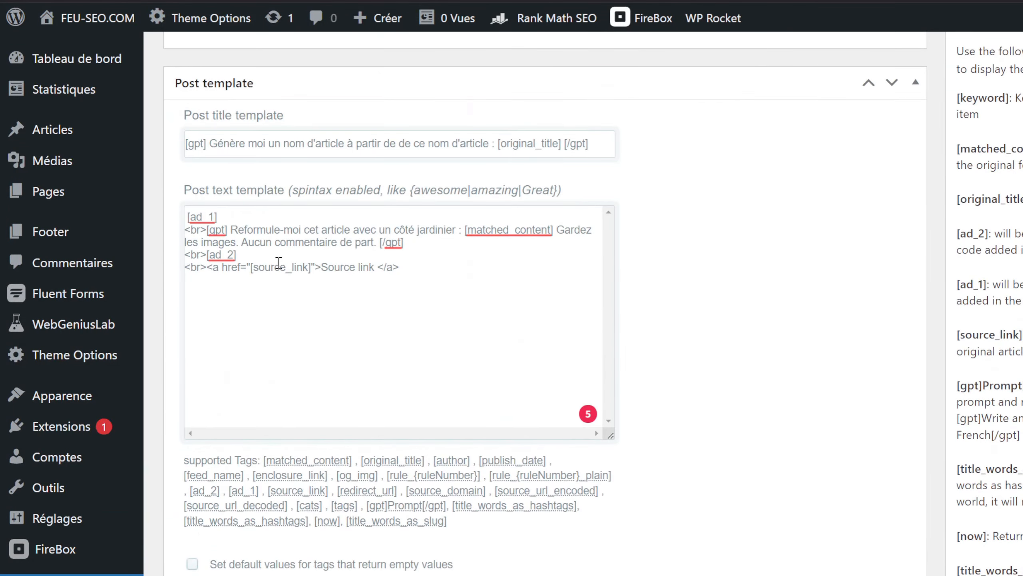
{"action": "scroll", "coordinate": [500, 221], "scroll_direction": "down", "scroll_amount": 10}
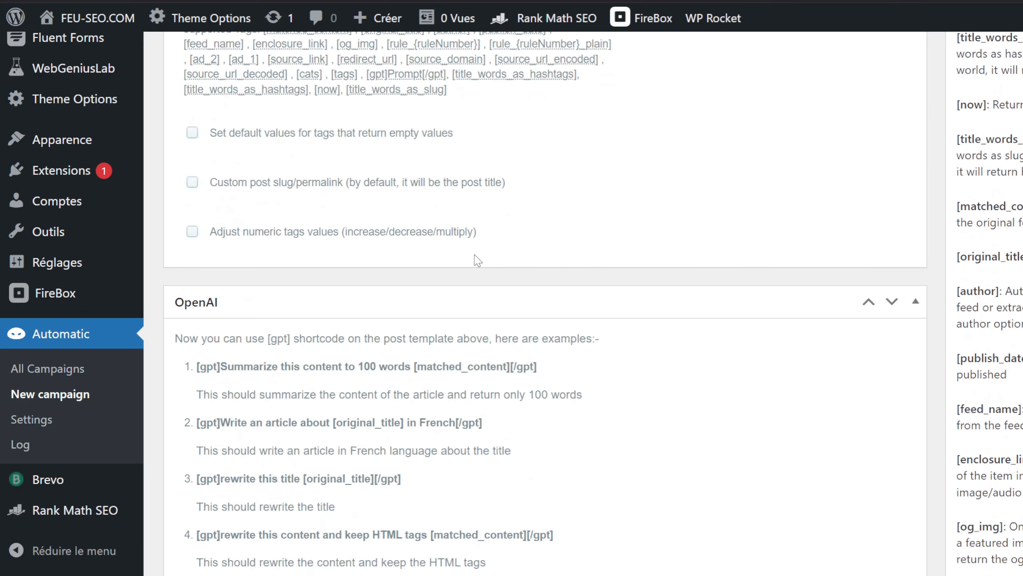
{"action": "scroll", "coordinate": [454, 262], "scroll_direction": "up", "scroll_amount": 4}
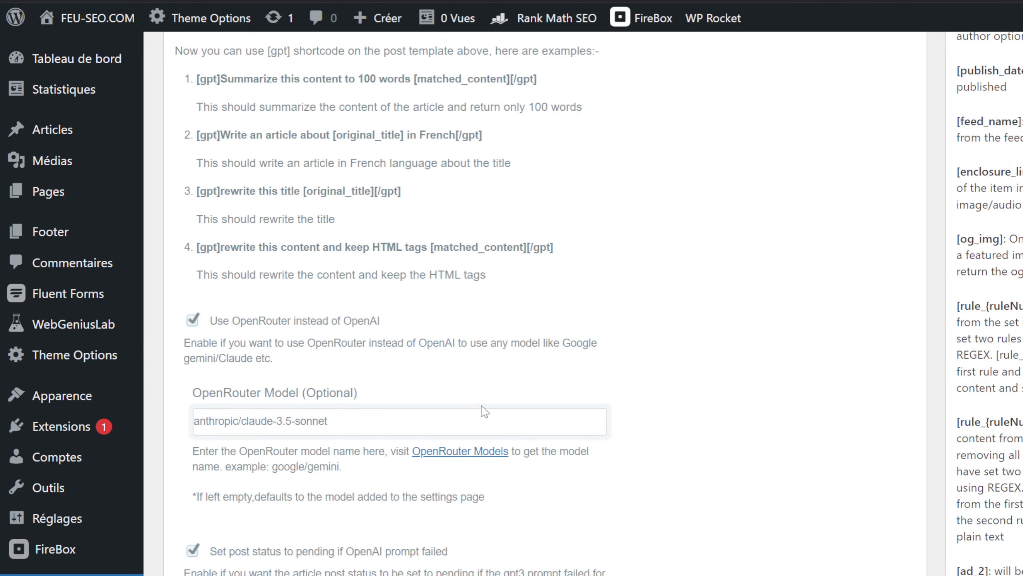
{"action": "scroll", "coordinate": [482, 412], "scroll_direction": "down", "scroll_amount": 2}
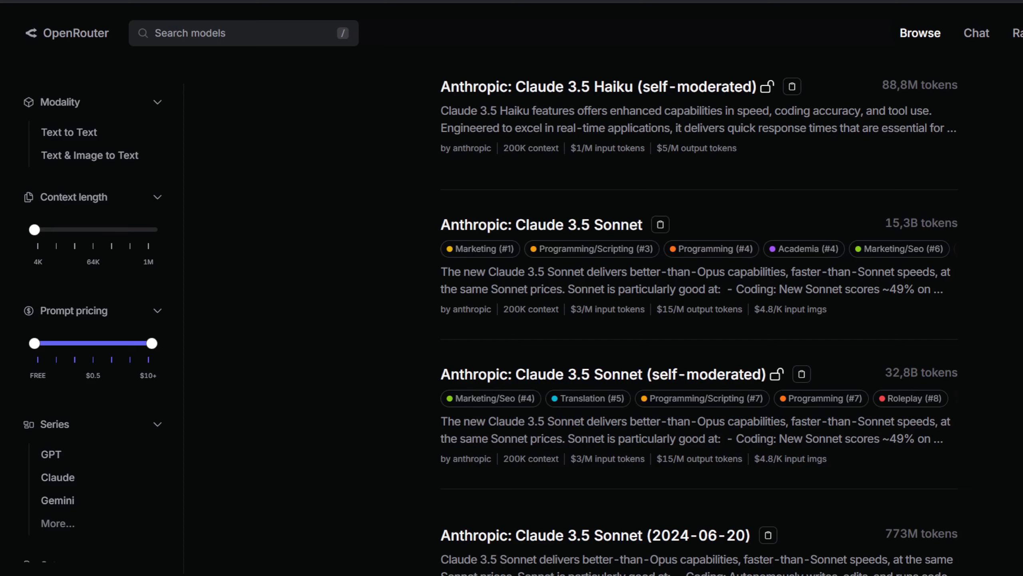
{"action": "scroll", "coordinate": [614, 289], "scroll_direction": "down", "scroll_amount": 3}
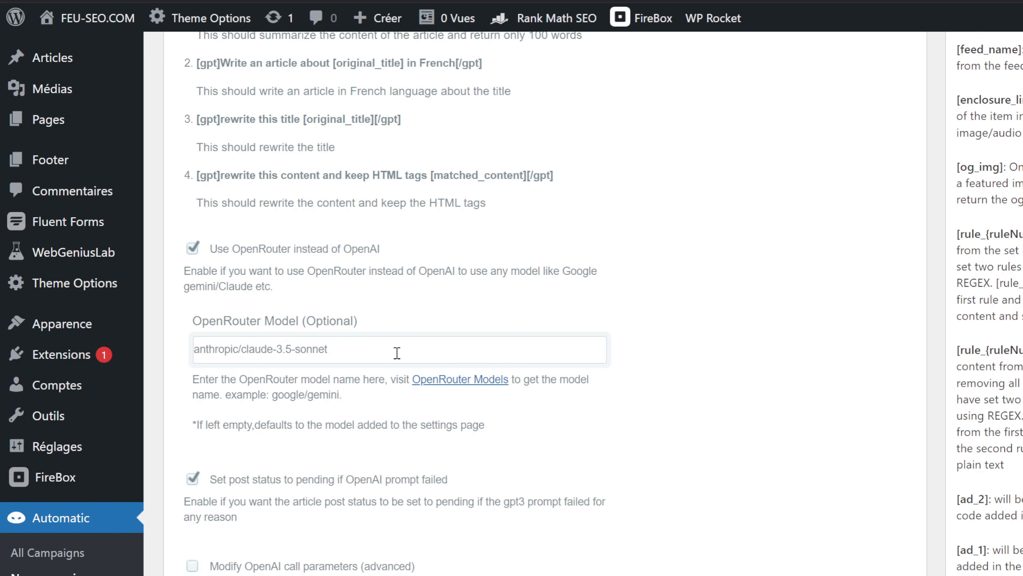
{"action": "scroll", "coordinate": [398, 352], "scroll_direction": "down", "scroll_amount": 2}
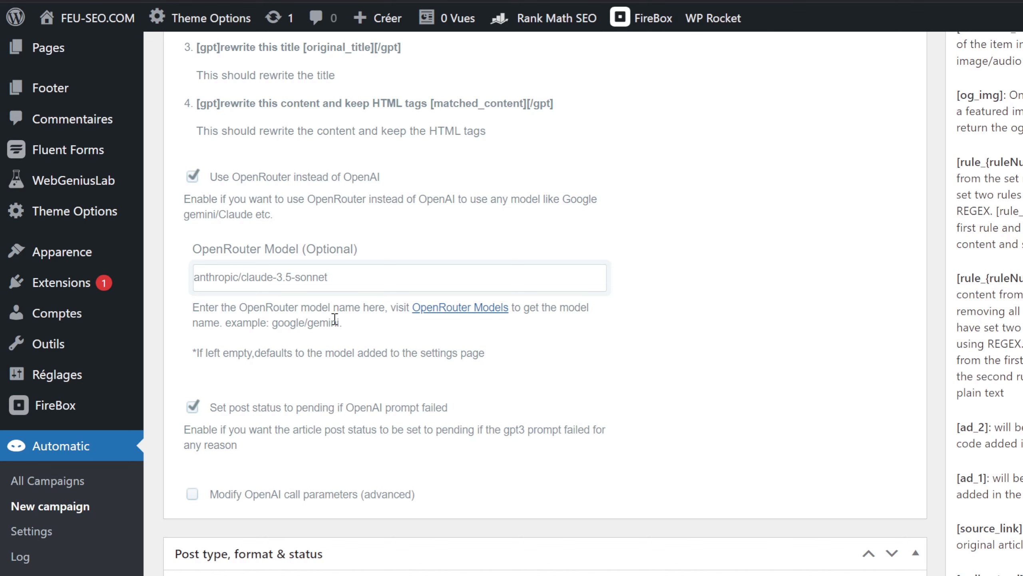
Step: Examine the post type, posts author and new post status settings in the Post type, format & status section
{"action": "scroll", "coordinate": [330, 241], "scroll_direction": "down", "scroll_amount": 4}
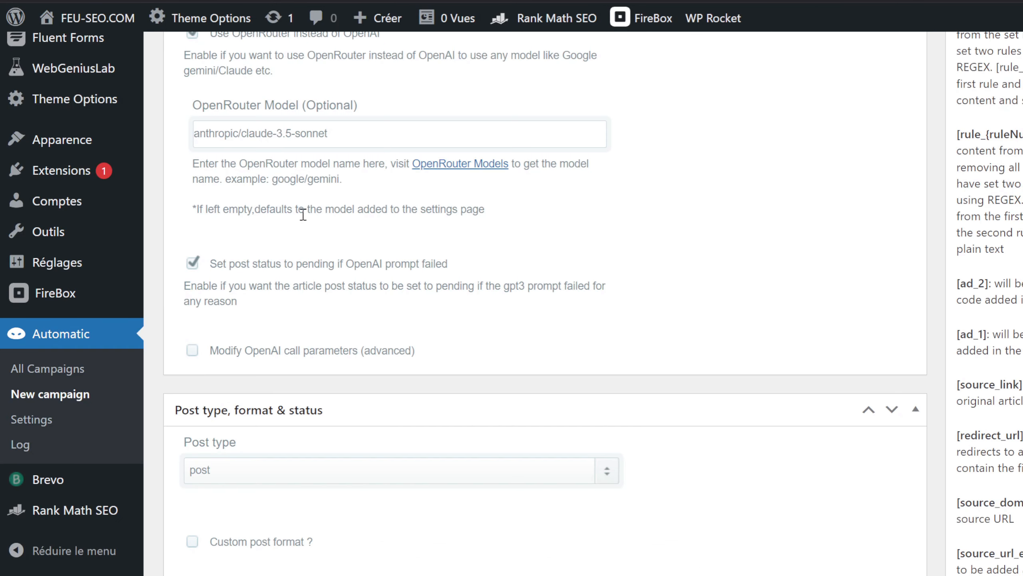
{"action": "scroll", "coordinate": [314, 213], "scroll_direction": "down", "scroll_amount": 3}
{"action": "scroll", "coordinate": [324, 214], "scroll_direction": "down", "scroll_amount": 5}
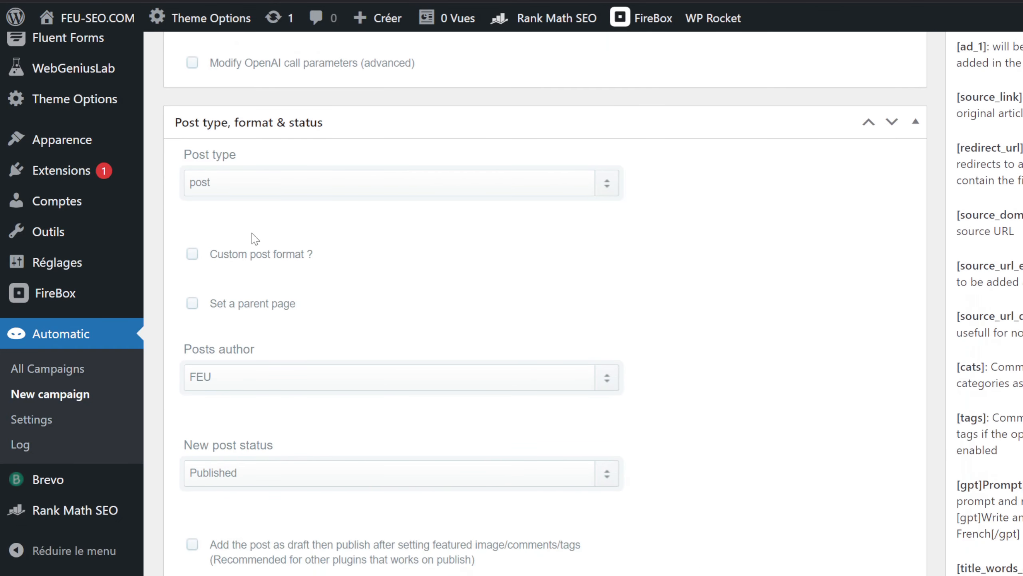
{"action": "scroll", "coordinate": [413, 278], "scroll_direction": "down", "scroll_amount": 2}
{"action": "scroll", "coordinate": [399, 262], "scroll_direction": "up", "scroll_amount": 2}
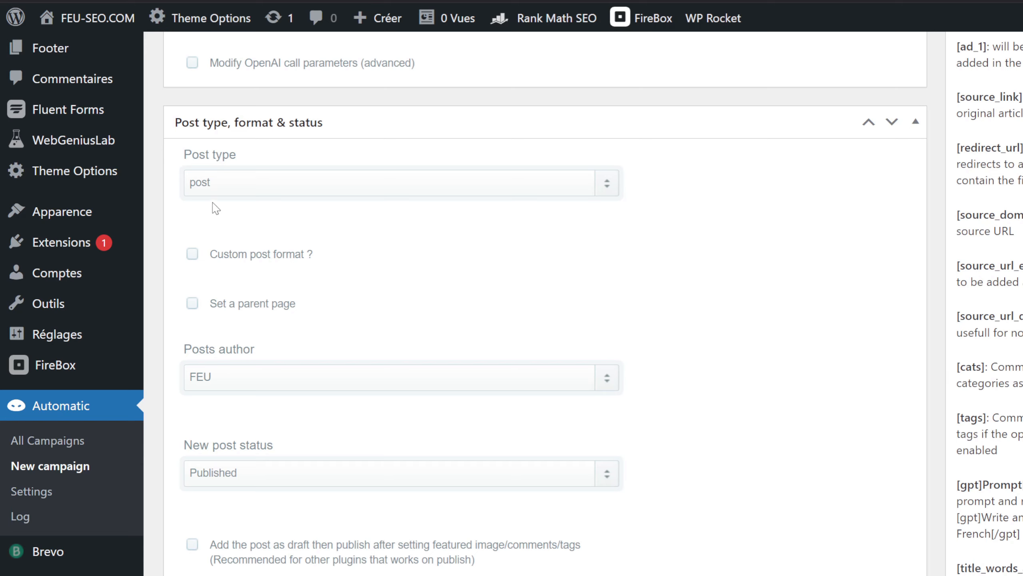
{"action": "scroll", "coordinate": [218, 206], "scroll_direction": "down", "scroll_amount": 3}
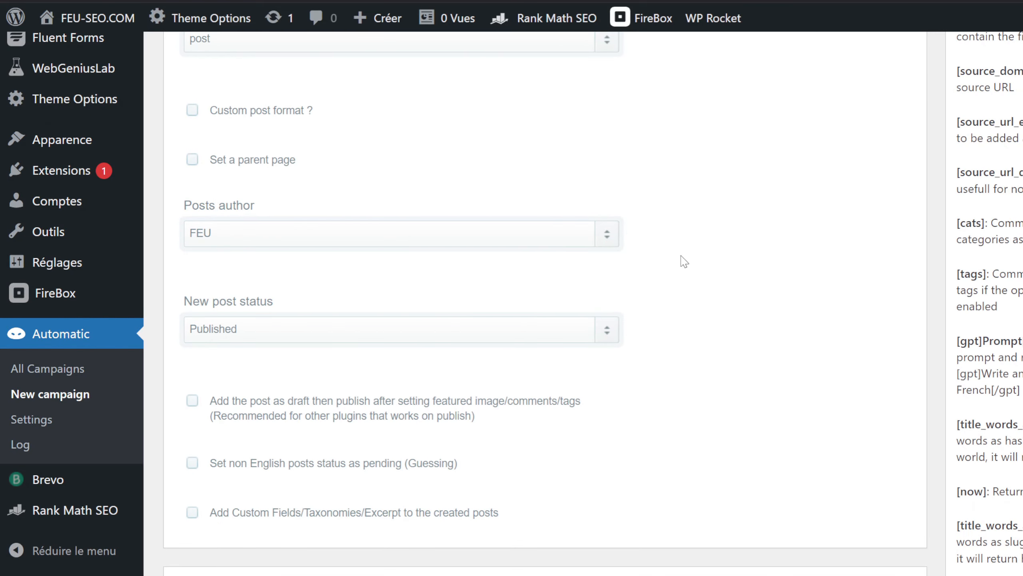
{"action": "scroll", "coordinate": [226, 181], "scroll_direction": "down", "scroll_amount": 3}
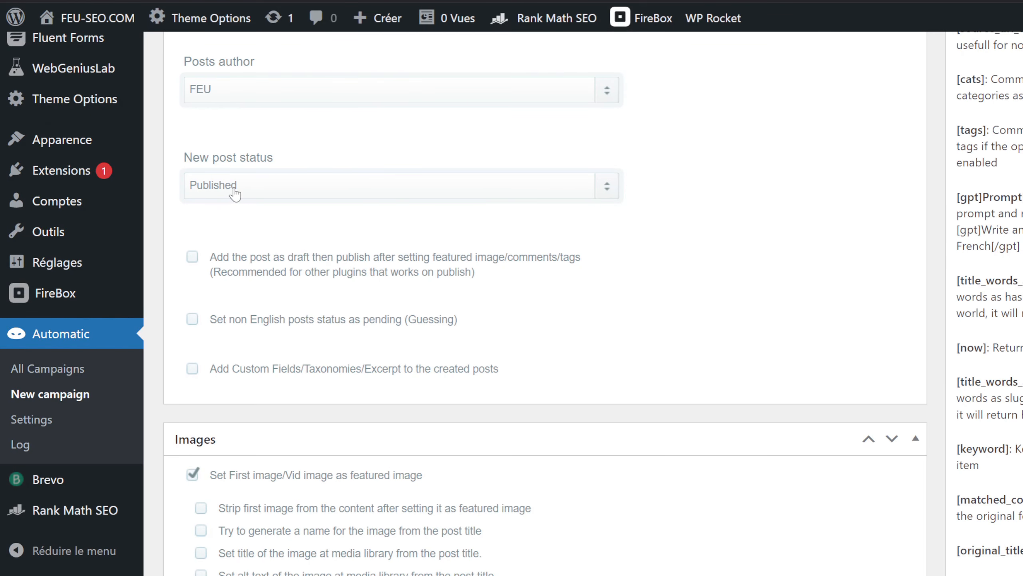
{"action": "left_click", "coordinate": [227, 216]}
Step: In the Images section, enable not saving the featured image to the server so it displays from its source
{"action": "scroll", "coordinate": [329, 257], "scroll_direction": "down", "scroll_amount": 4}
{"action": "scroll", "coordinate": [329, 257], "scroll_direction": "down", "scroll_amount": 4}
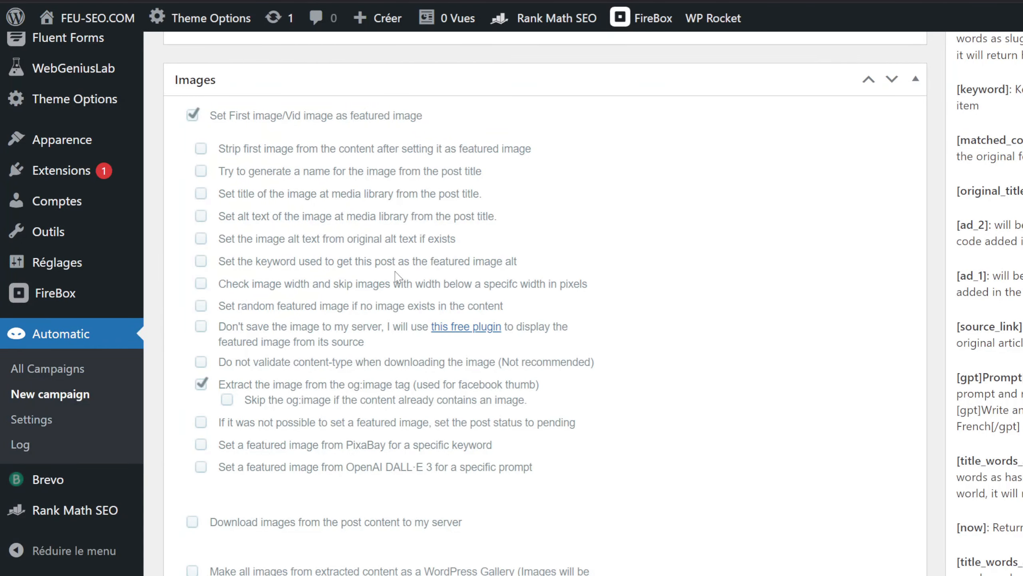
{"action": "scroll", "coordinate": [378, 268], "scroll_direction": "down", "scroll_amount": 2}
{"action": "scroll", "coordinate": [378, 269], "scroll_direction": "down", "scroll_amount": 1}
{"action": "scroll", "coordinate": [242, 272], "scroll_direction": "up", "scroll_amount": 2}
{"action": "left_click", "coordinate": [201, 252]}
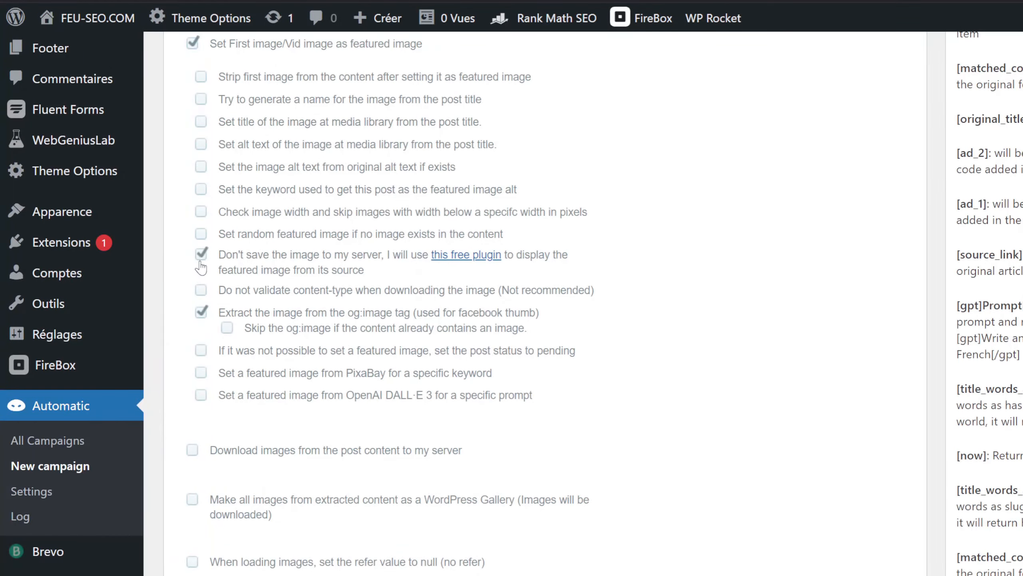
{"action": "scroll", "coordinate": [298, 288], "scroll_direction": "up", "scroll_amount": 1}
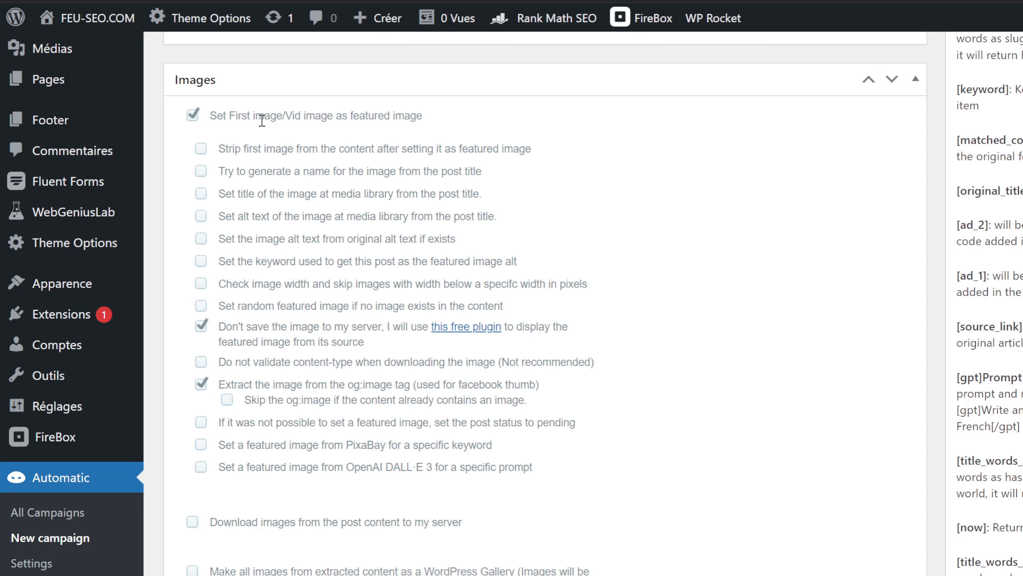
Step: Try the option that strips the first image from the content after setting it as featured image
{"action": "left_click_drag", "start_coordinate": [213, 119], "coordinate": [437, 122]}
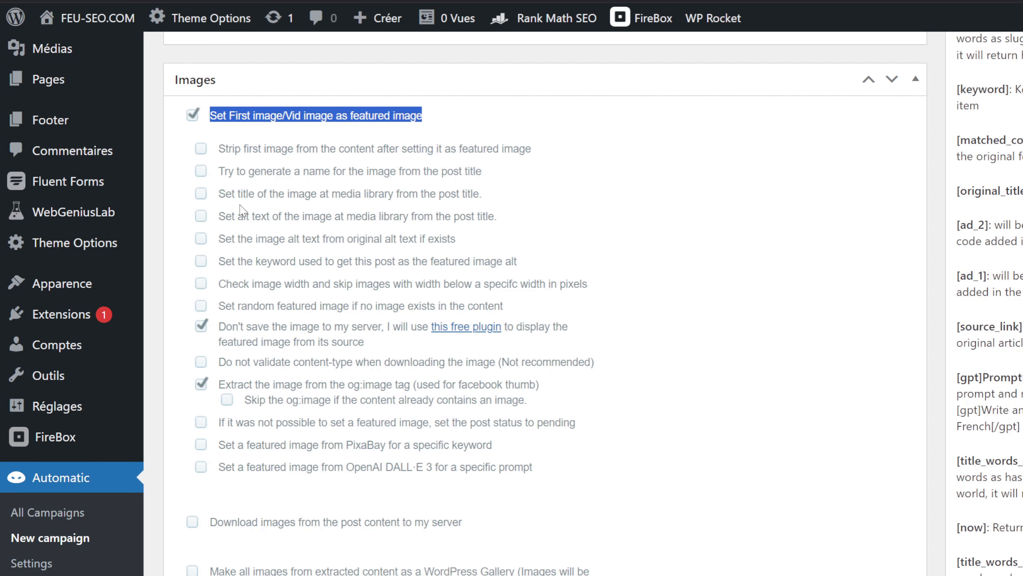
{"action": "left_click", "coordinate": [200, 150]}
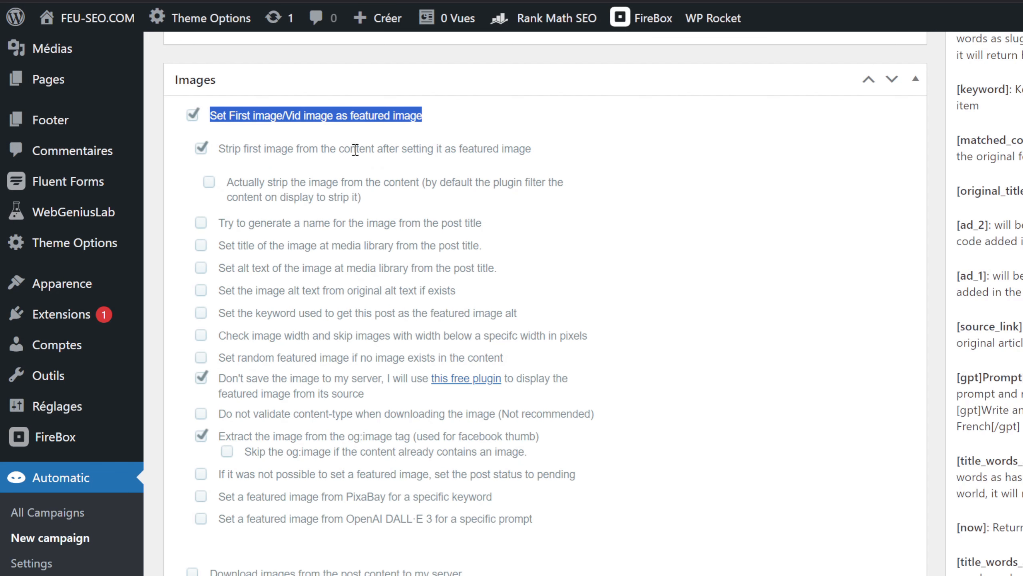
{"action": "left_click", "coordinate": [204, 154]}
{"action": "scroll", "coordinate": [338, 208], "scroll_direction": "down", "scroll_amount": 2}
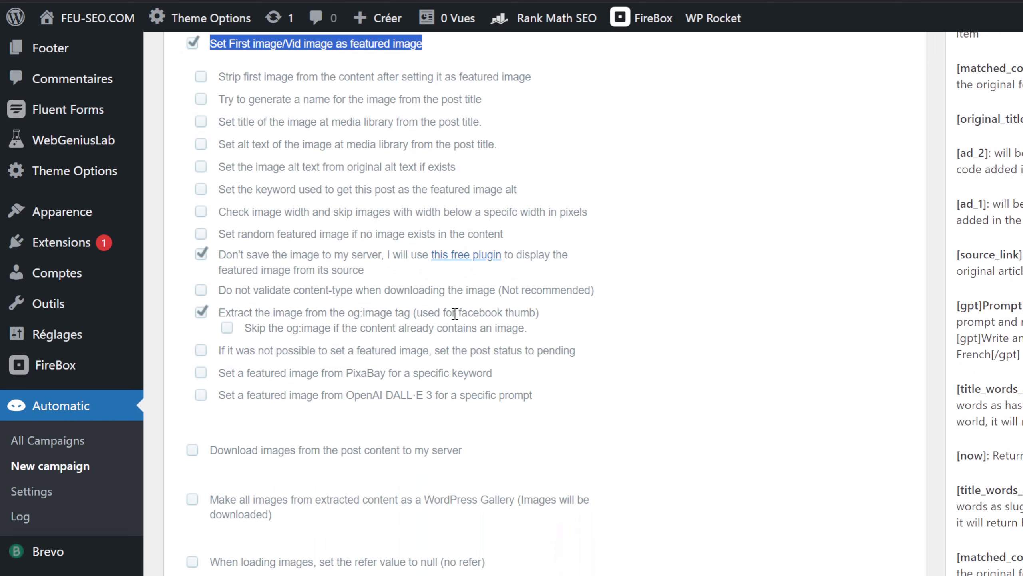
{"action": "scroll", "coordinate": [440, 311], "scroll_direction": "up", "scroll_amount": 2}
{"action": "left_click", "coordinate": [460, 196]}
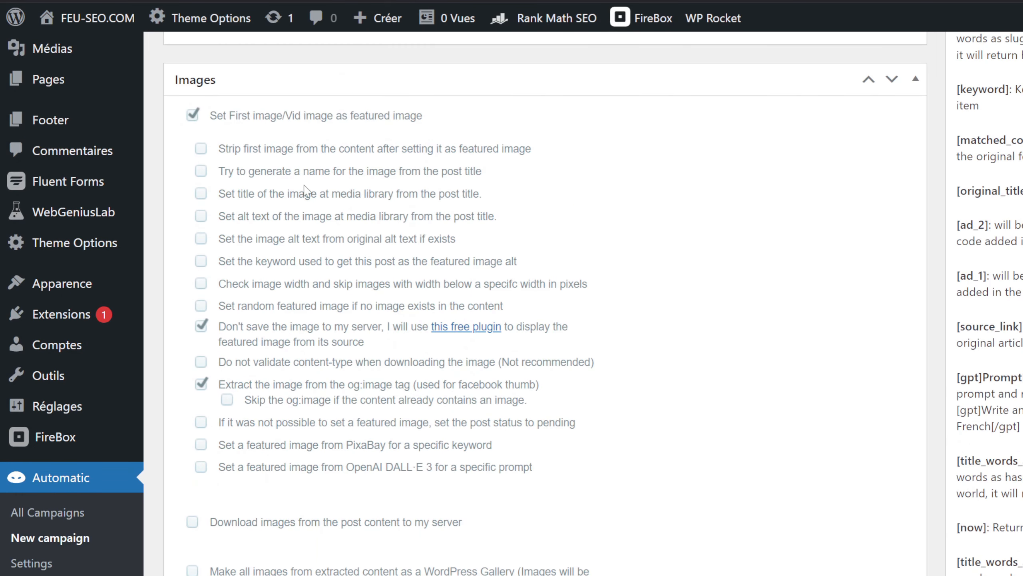
Step: Try setting a featured image from PixaBay with the keyword tag as the search term
{"action": "scroll", "coordinate": [371, 215], "scroll_direction": "down", "scroll_amount": 2}
{"action": "scroll", "coordinate": [347, 363], "scroll_direction": "up", "scroll_amount": 2}
{"action": "scroll", "coordinate": [519, 233], "scroll_direction": "down", "scroll_amount": 2}
{"action": "scroll", "coordinate": [477, 242], "scroll_direction": "down", "scroll_amount": 4}
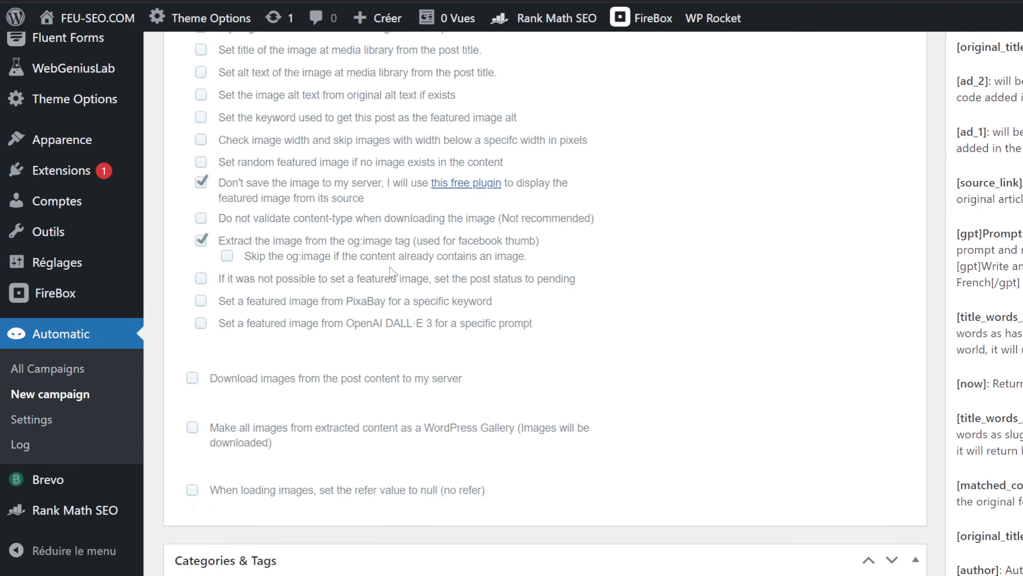
{"action": "left_click", "coordinate": [201, 228]}
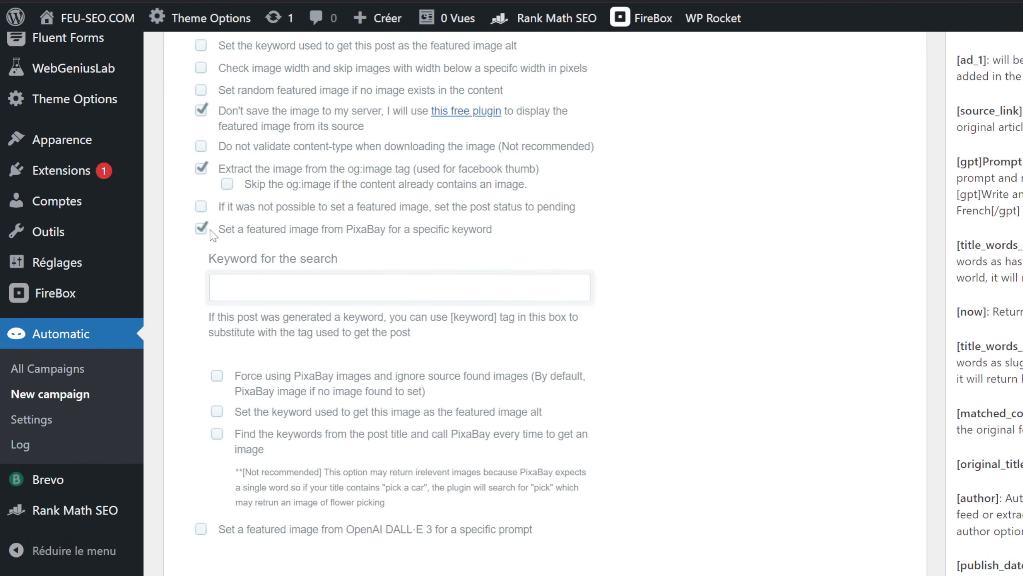
{"action": "left_click", "coordinate": [285, 287]}
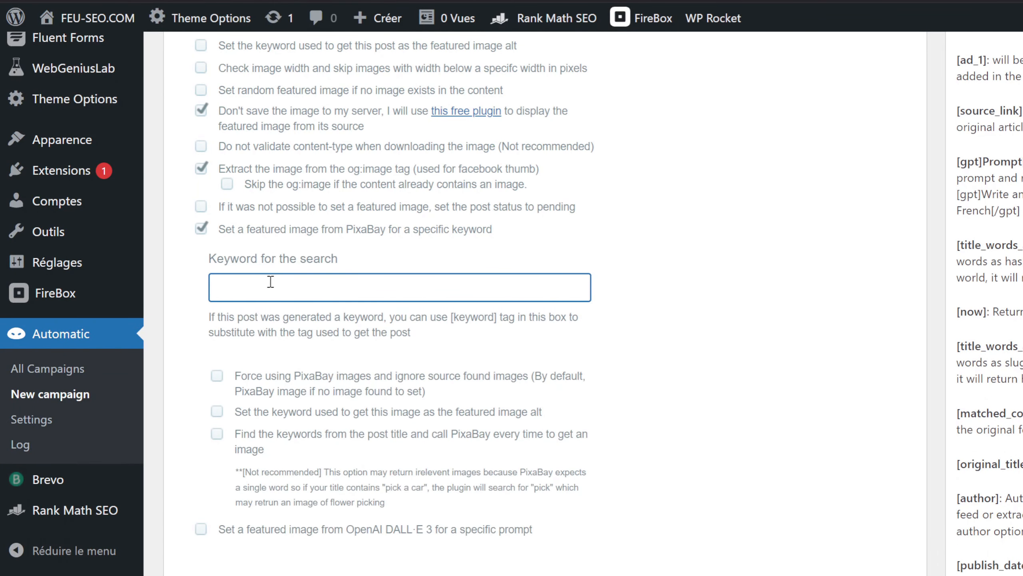
{"action": "type", "text": "[keyword"}
{"action": "double_click", "coordinate": [240, 287]}
{"action": "key", "text": "BackSpace"}
{"action": "left_click", "coordinate": [222, 229]}
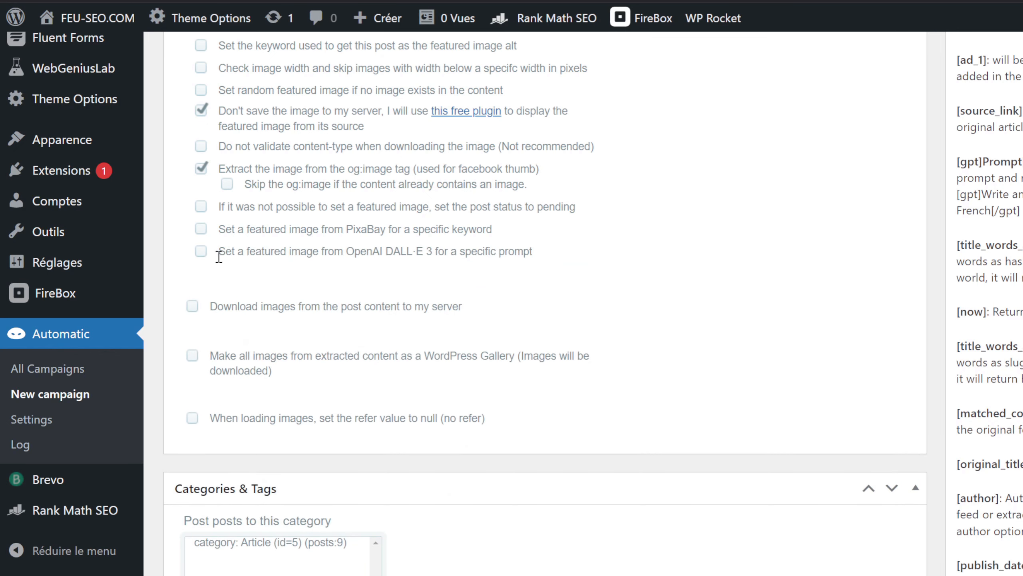
Step: Enable setting a featured image from OpenAI DALL·E 3 for a specific prompt and view its generation prompt
{"action": "left_click", "coordinate": [201, 251]}
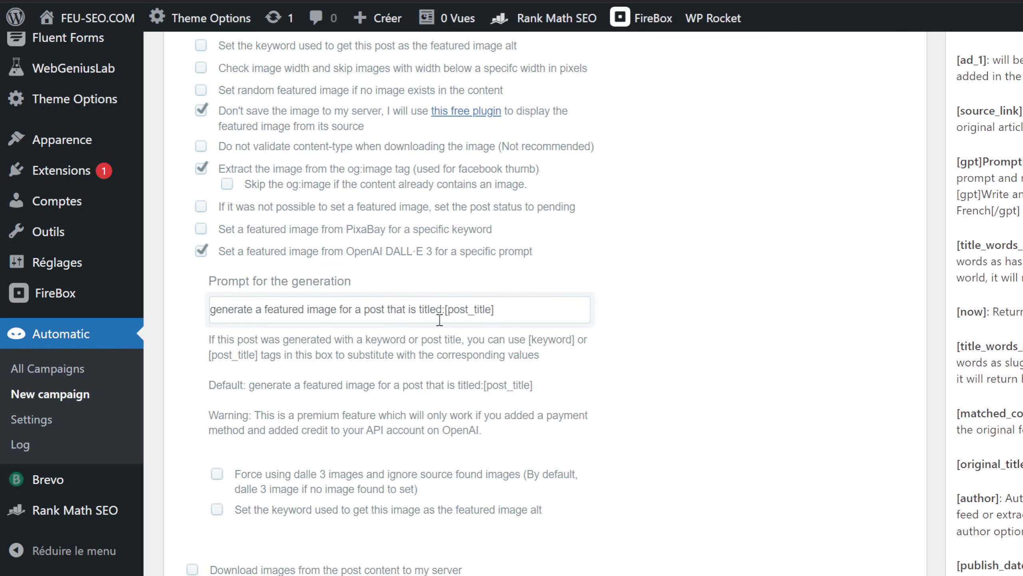
{"action": "left_click", "coordinate": [209, 309]}
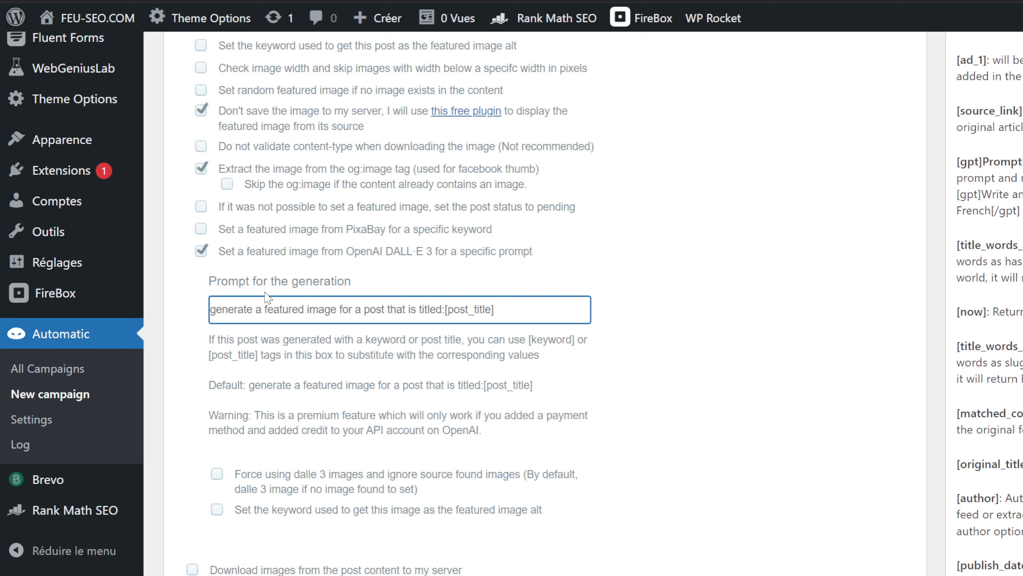
{"action": "scroll", "coordinate": [396, 321], "scroll_direction": "down", "scroll_amount": 2}
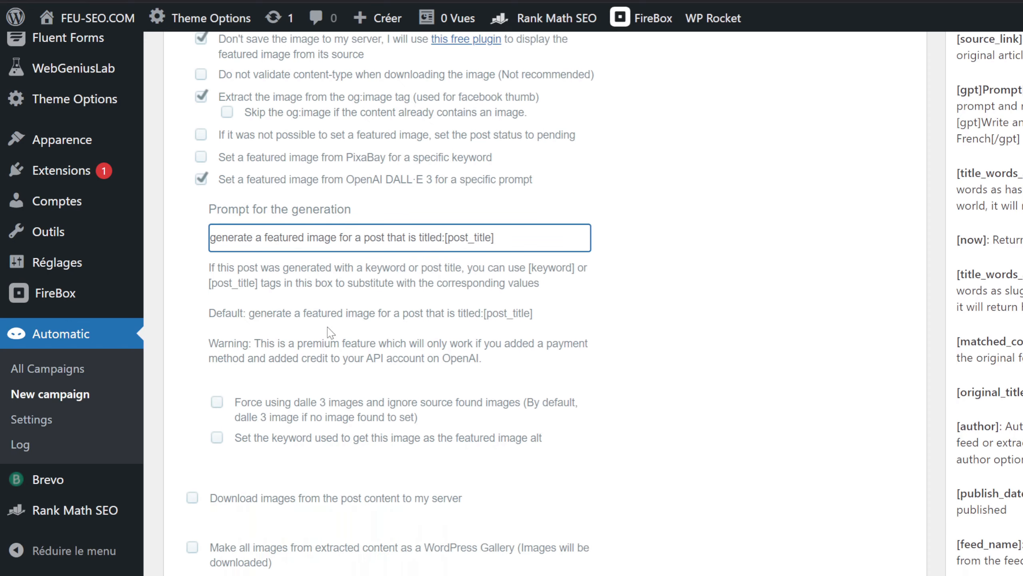
{"action": "left_click", "coordinate": [405, 299]}
Step: Assign the campaign's posts to the Article category in the Categories & Tags section
{"action": "scroll", "coordinate": [405, 299], "scroll_direction": "down", "scroll_amount": 13}
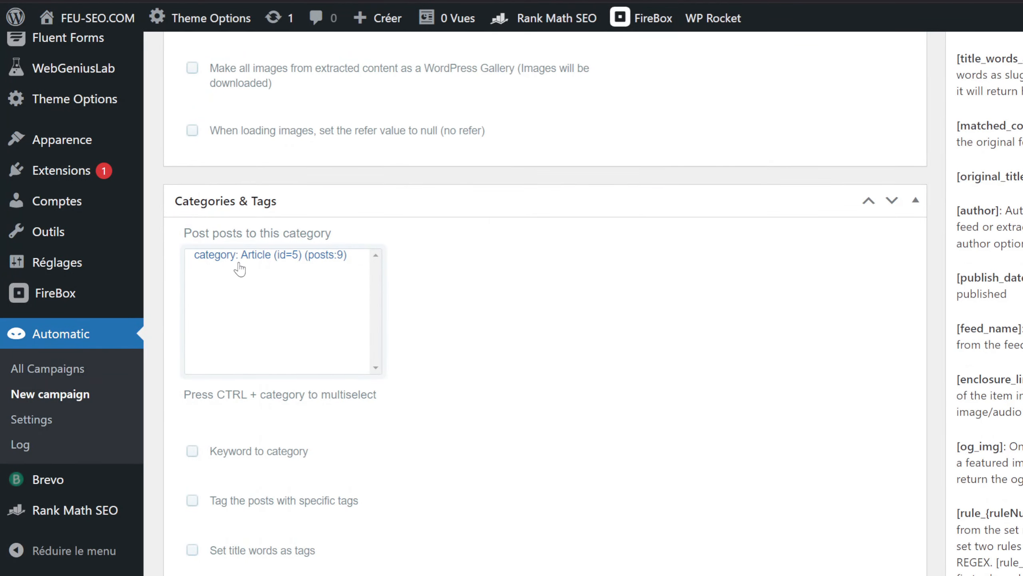
{"action": "scroll", "coordinate": [240, 268], "scroll_direction": "down", "scroll_amount": 4}
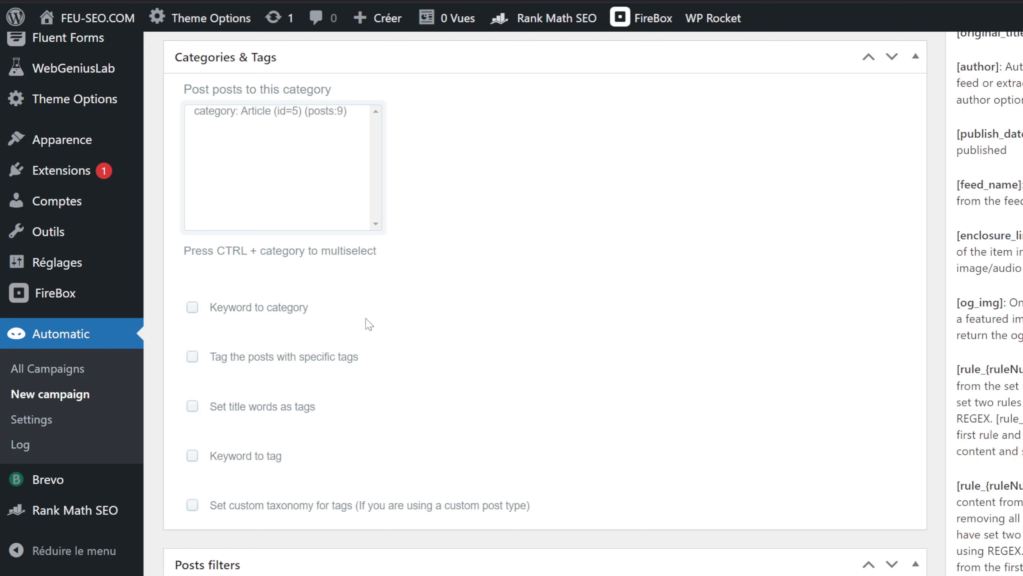
{"action": "left_click", "coordinate": [361, 163]}
{"action": "left_click", "coordinate": [262, 115]}
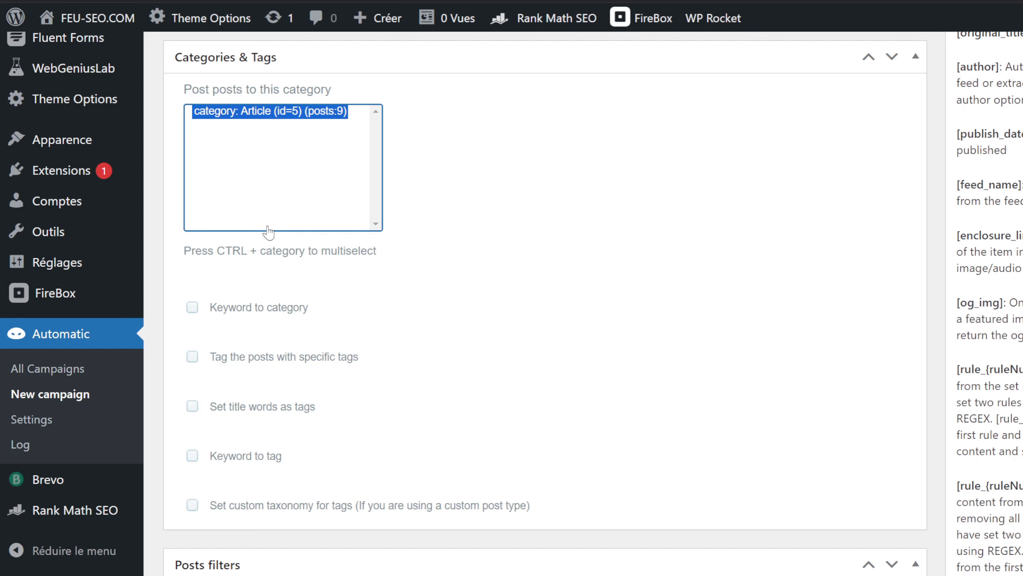
{"action": "scroll", "coordinate": [481, 198], "scroll_direction": "down", "scroll_amount": 2}
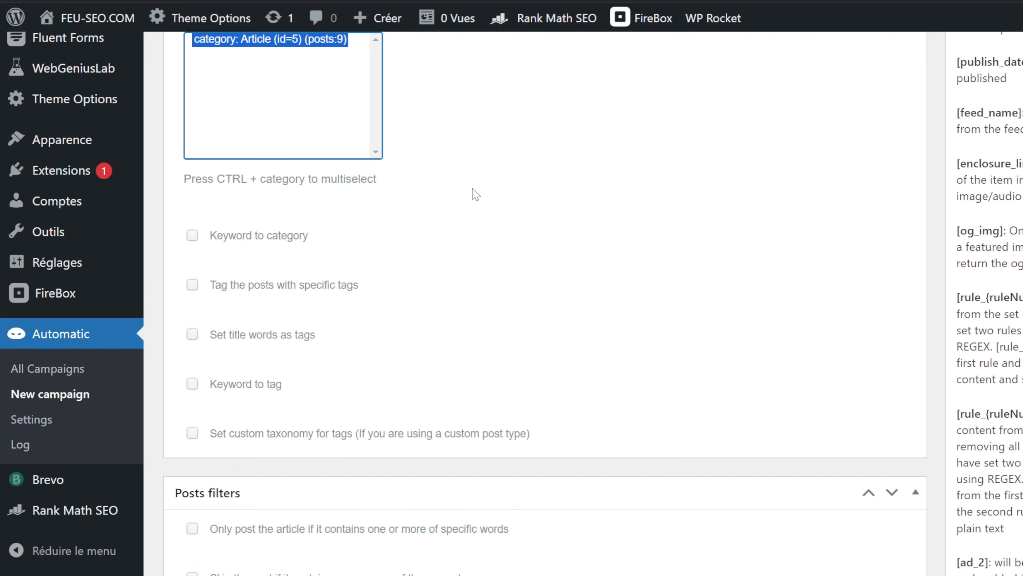
{"action": "scroll", "coordinate": [469, 208], "scroll_direction": "down", "scroll_amount": 2}
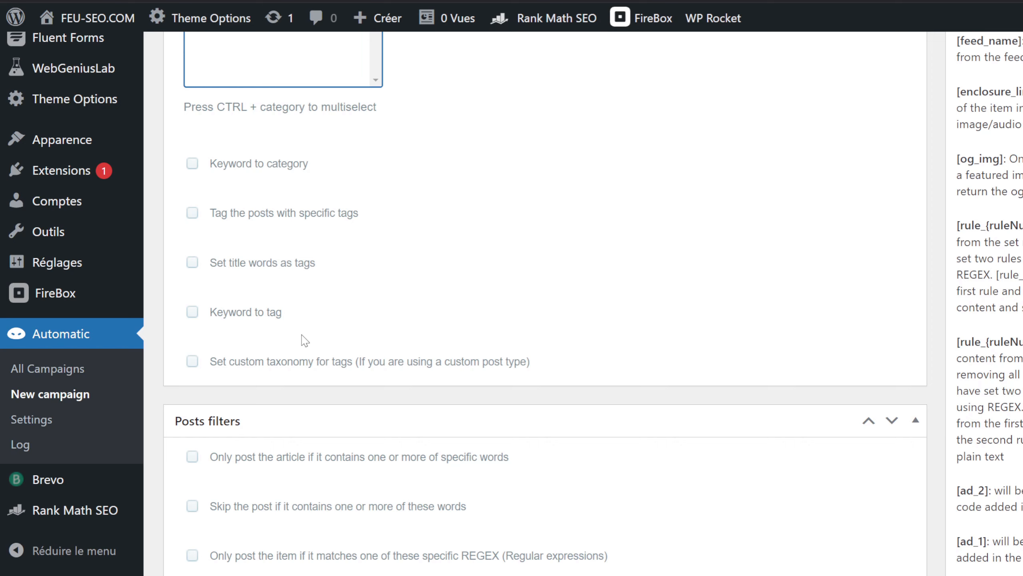
Step: Enable skipping posts when a published one with the same title already exists in the Posts filters section
{"action": "scroll", "coordinate": [294, 210], "scroll_direction": "down", "scroll_amount": 6}
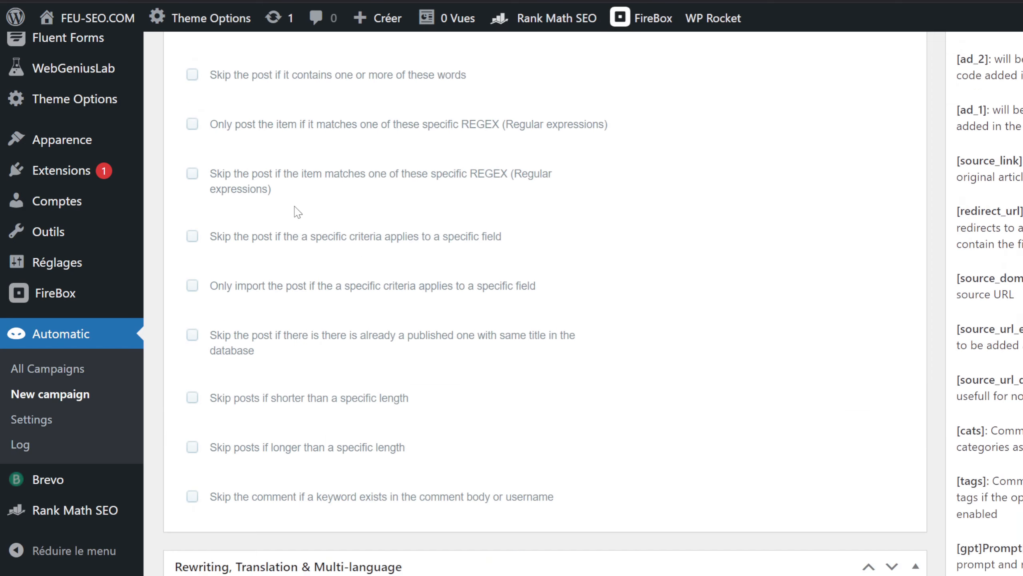
{"action": "scroll", "coordinate": [263, 226], "scroll_direction": "down", "scroll_amount": 5}
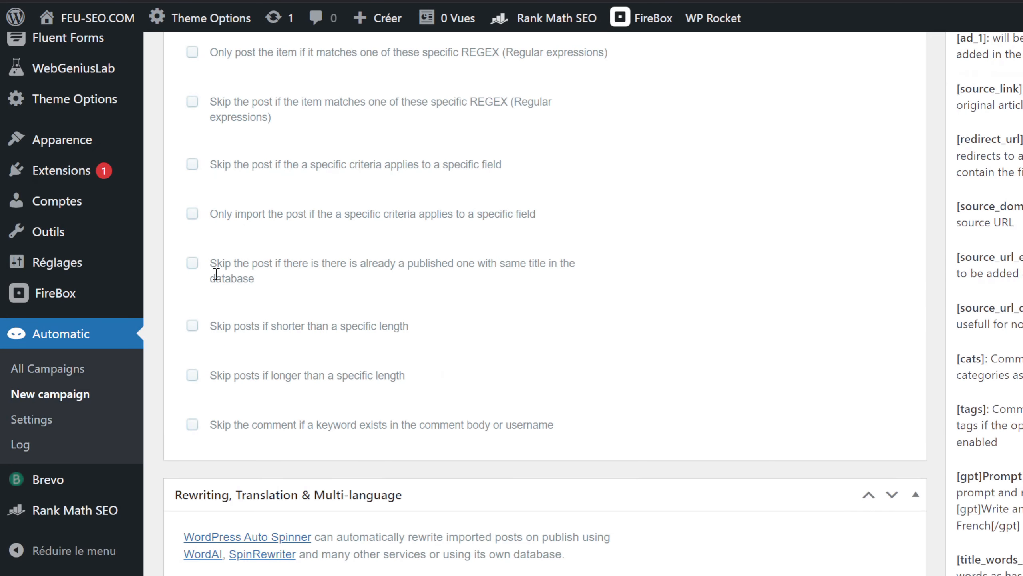
{"action": "left_click", "coordinate": [193, 263]}
{"action": "scroll", "coordinate": [283, 302], "scroll_direction": "up", "scroll_amount": 3}
{"action": "scroll", "coordinate": [315, 258], "scroll_direction": "down", "scroll_amount": 5}
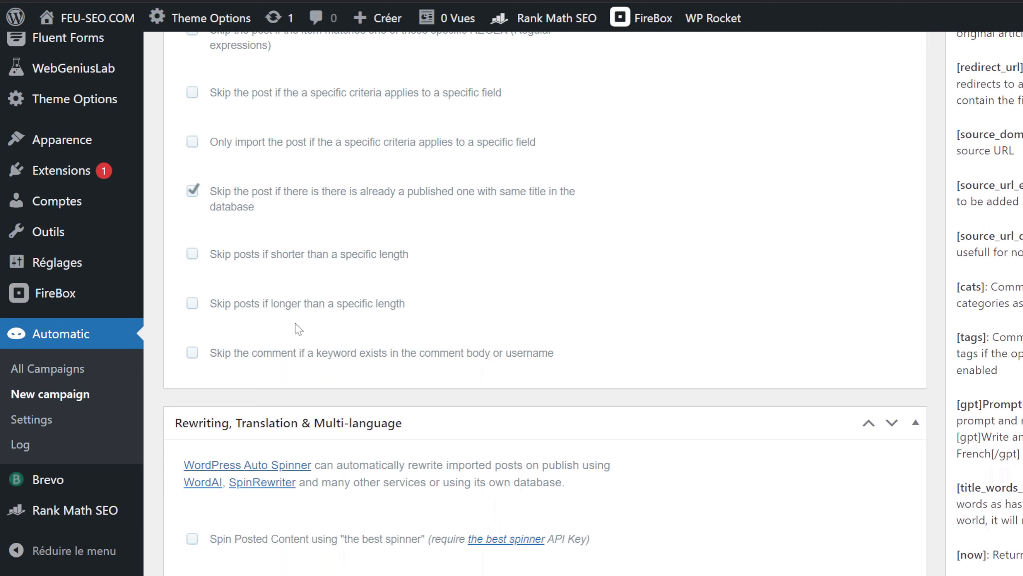
Step: Try translating posts before posting with Google Translator, from Russian to French and on to Bulgarian
{"action": "scroll", "coordinate": [299, 328], "scroll_direction": "down", "scroll_amount": 6}
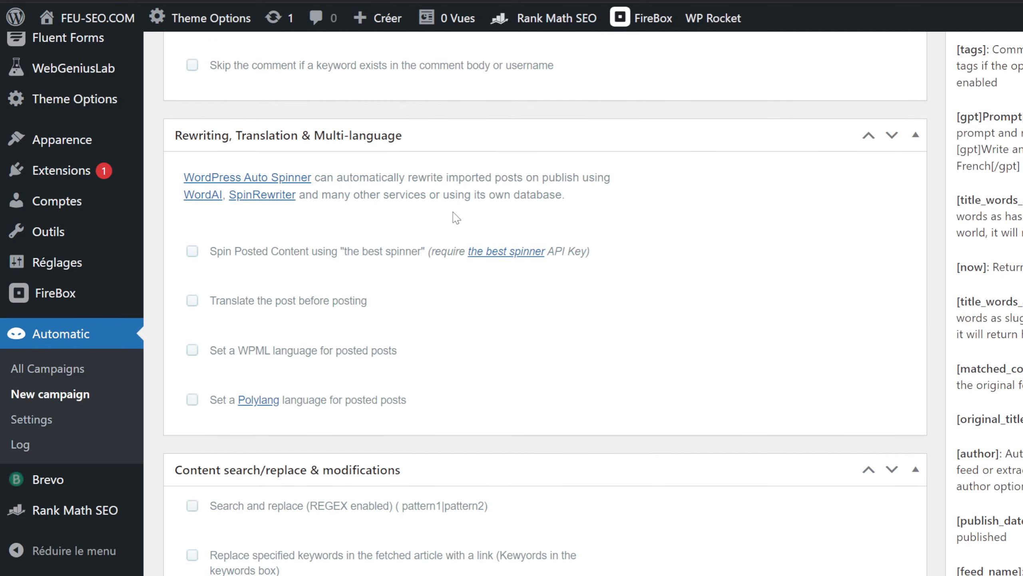
{"action": "scroll", "coordinate": [469, 232], "scroll_direction": "down", "scroll_amount": 2}
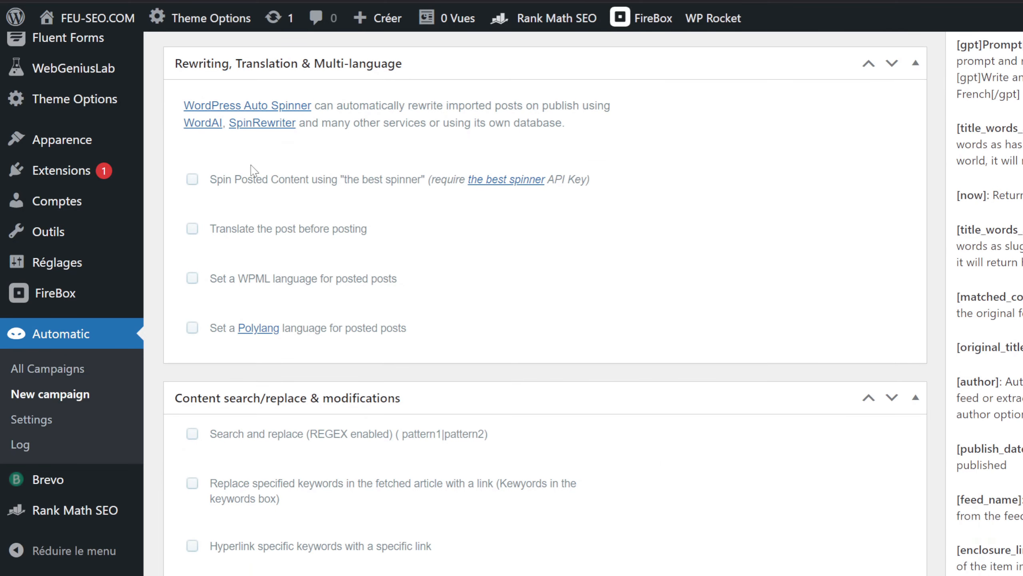
{"action": "left_click", "coordinate": [193, 231]}
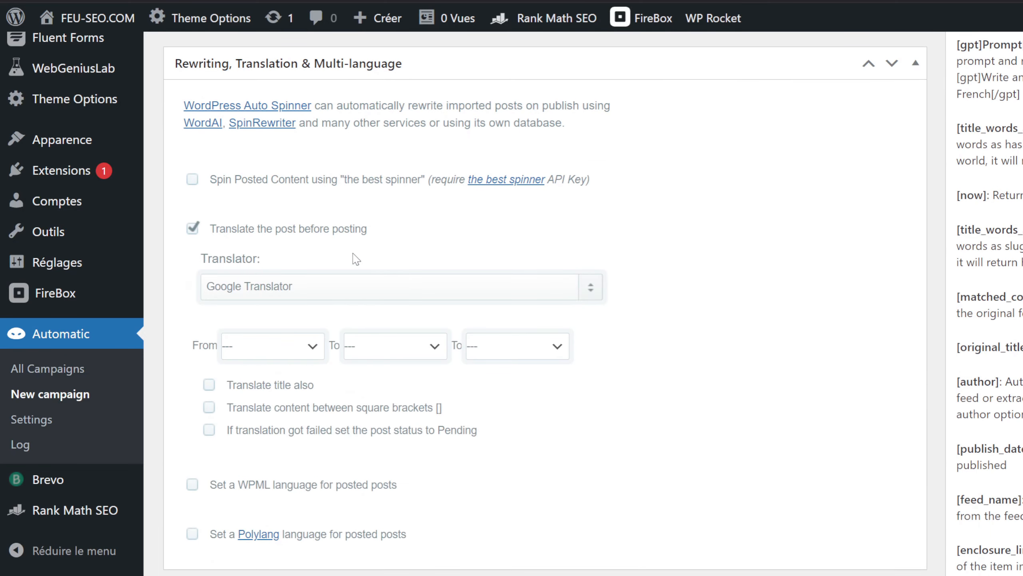
{"action": "scroll", "coordinate": [323, 233], "scroll_direction": "down", "scroll_amount": 2}
{"action": "left_click", "coordinate": [273, 276]}
{"action": "key", "text": "r"}
{"action": "key", "text": "u"}
{"action": "left_click", "coordinate": [393, 276]}
{"action": "key", "text": "f"}
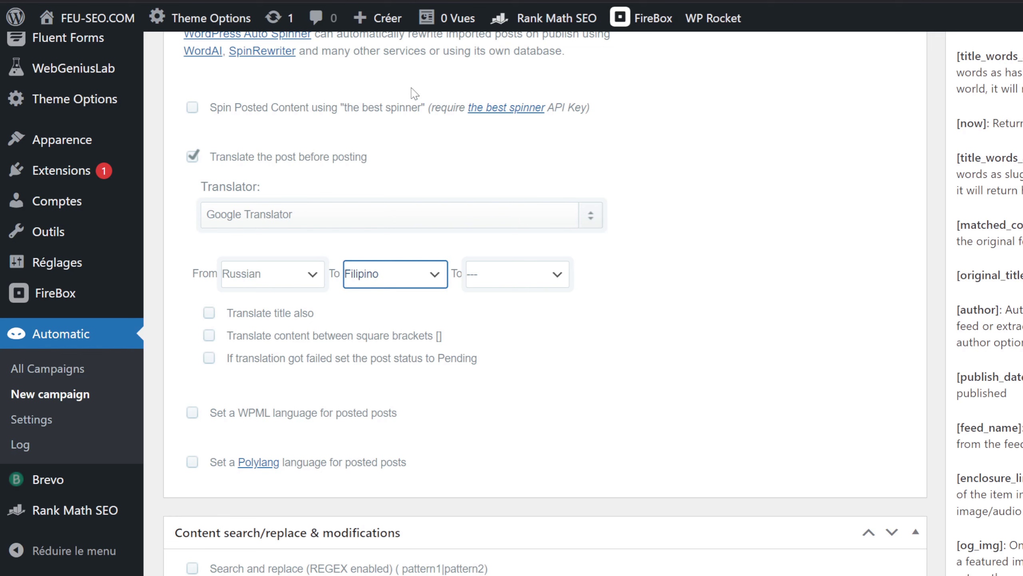
{"action": "key", "text": "f"}
{"action": "key", "text": "r"}
{"action": "left_click", "coordinate": [488, 289]}
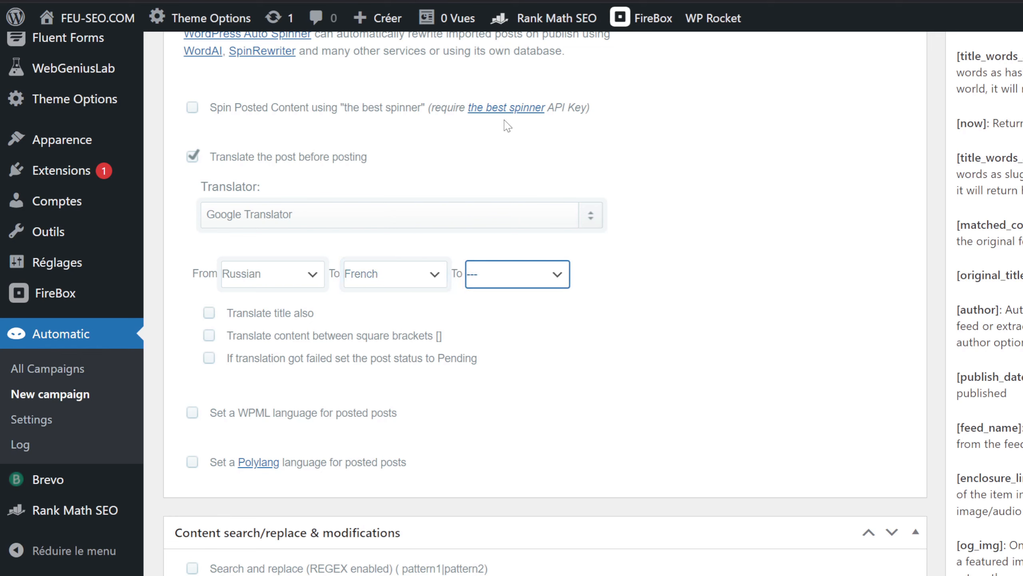
{"action": "key", "text": "b"}
{"action": "left_click", "coordinate": [546, 307]}
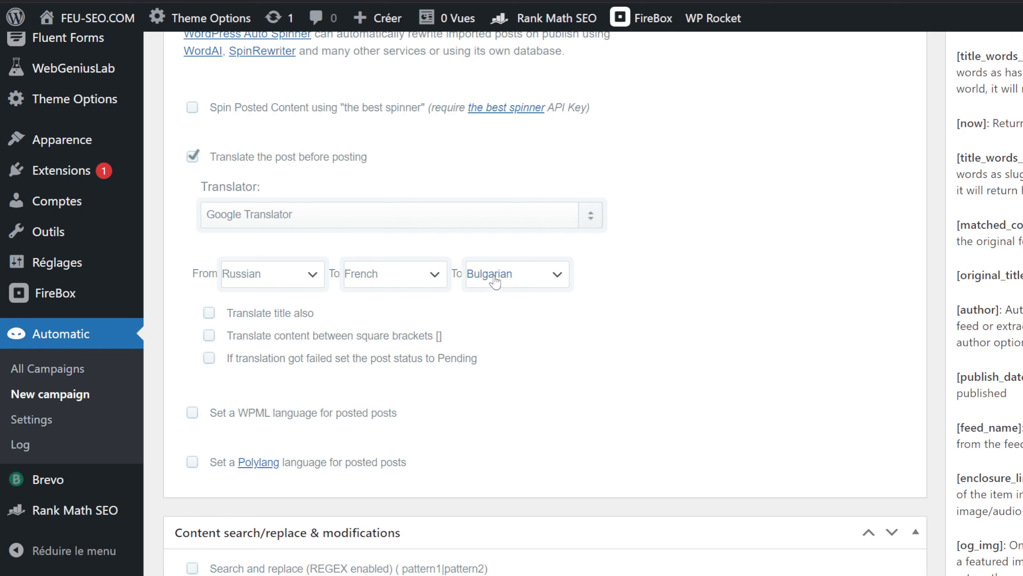
Step: Clear the intermediate translation language, set French as the final one, and turn off translation before posting
{"action": "left_click", "coordinate": [419, 275]}
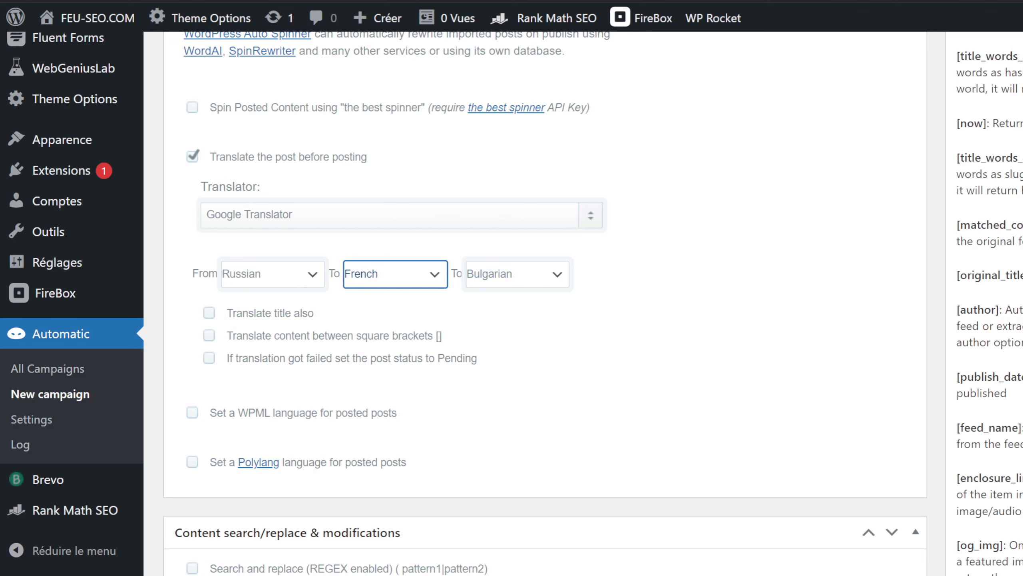
{"action": "left_click", "coordinate": [445, 339]}
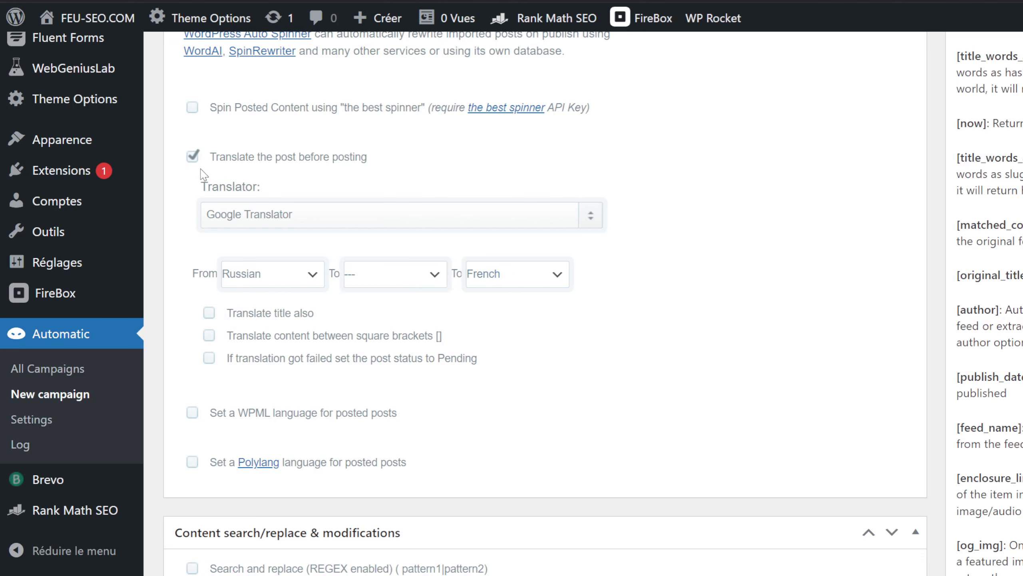
{"action": "left_click", "coordinate": [192, 156]}
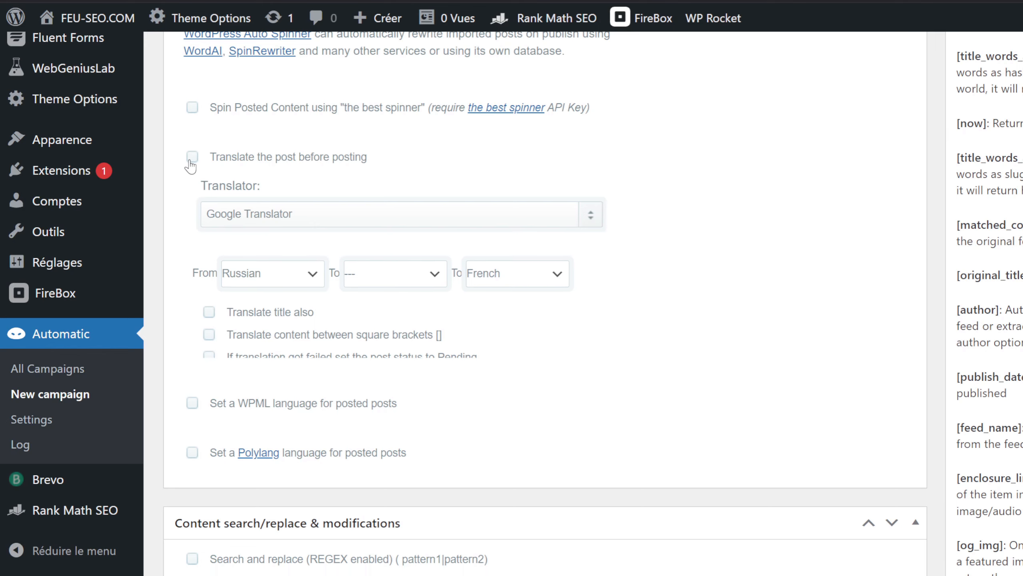
Step: Enable deleting emojis from the post content in the Content search/replace & modifications section
{"action": "scroll", "coordinate": [530, 256], "scroll_direction": "down", "scroll_amount": 6}
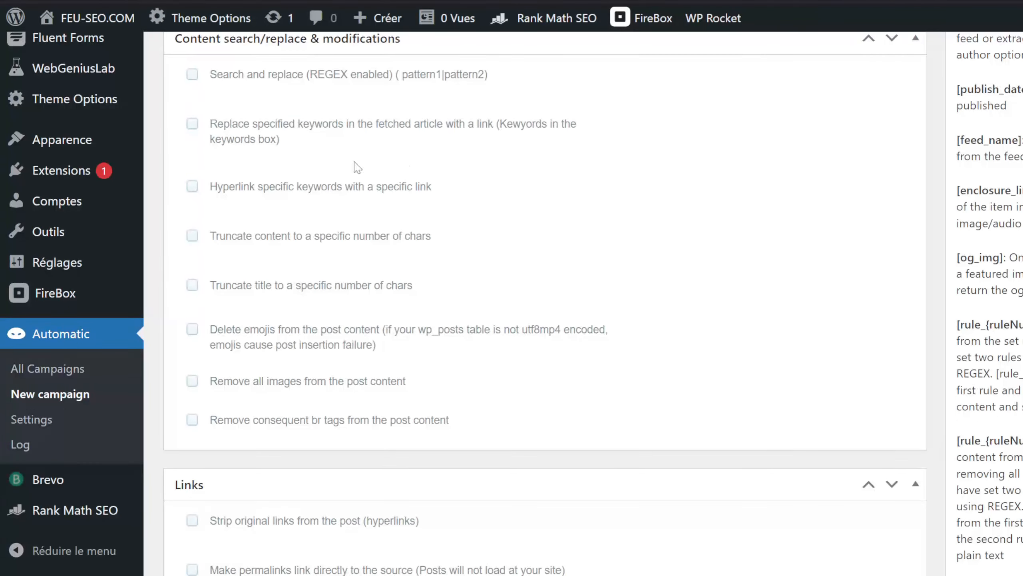
{"action": "scroll", "coordinate": [504, 297], "scroll_direction": "down", "scroll_amount": 2}
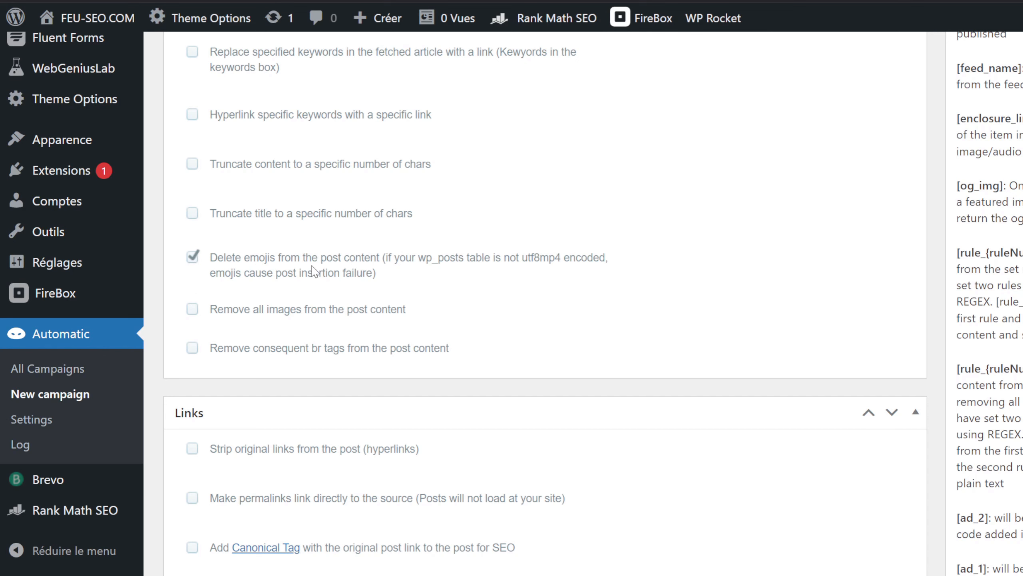
Step: Review the campaign's Links options and enable adding the nofollow attribute to links
{"action": "scroll", "coordinate": [315, 269], "scroll_direction": "down", "scroll_amount": 8}
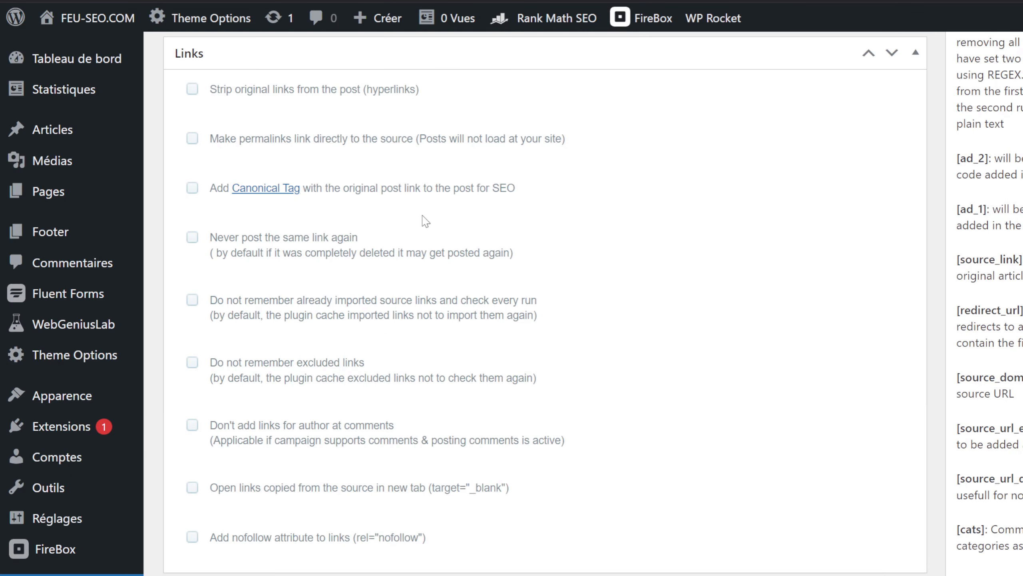
{"action": "scroll", "coordinate": [219, 186], "scroll_direction": "up", "scroll_amount": 2}
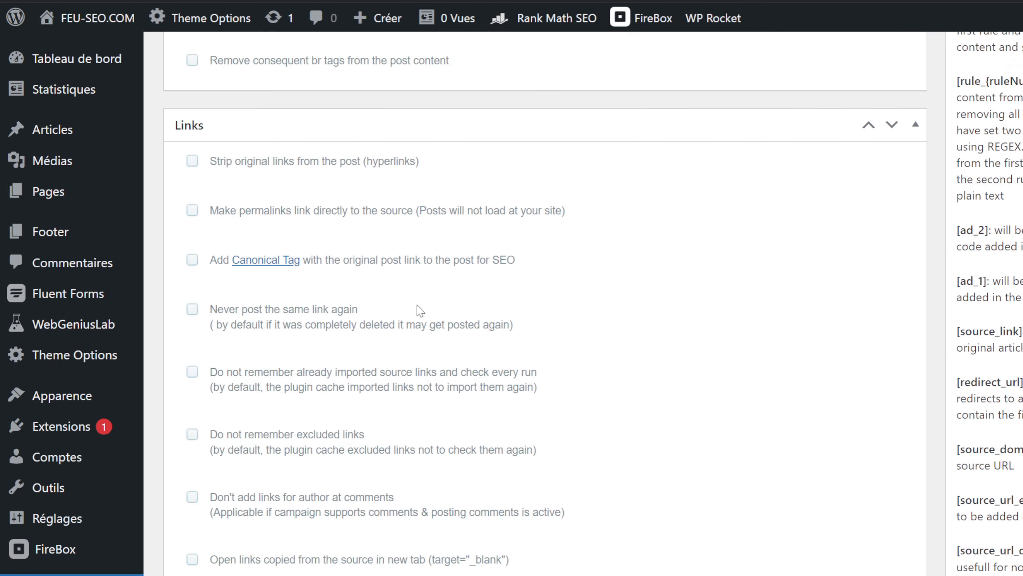
{"action": "scroll", "coordinate": [419, 311], "scroll_direction": "down", "scroll_amount": 3}
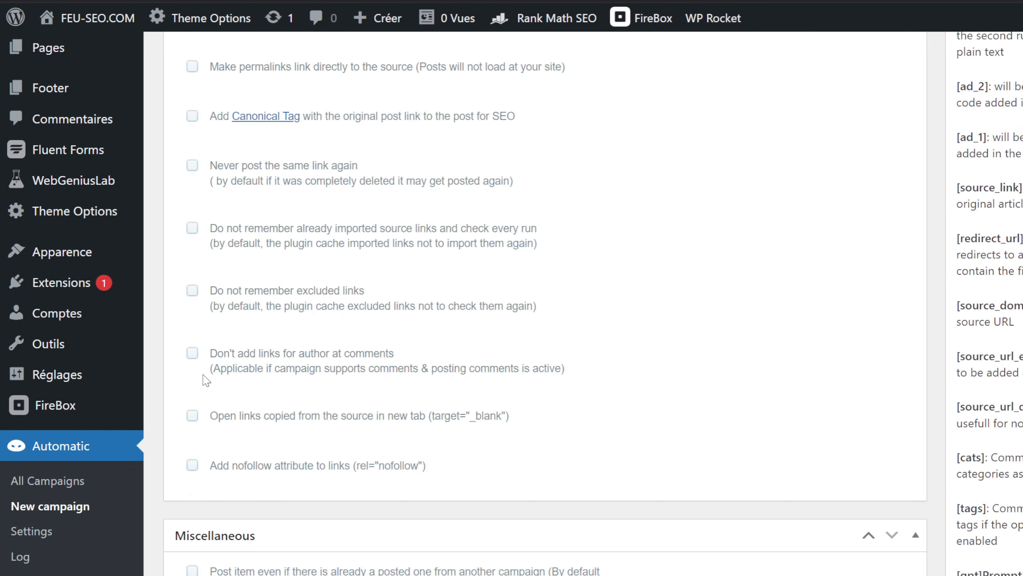
{"action": "scroll", "coordinate": [206, 379], "scroll_direction": "down", "scroll_amount": 2}
{"action": "left_click", "coordinate": [193, 392]}
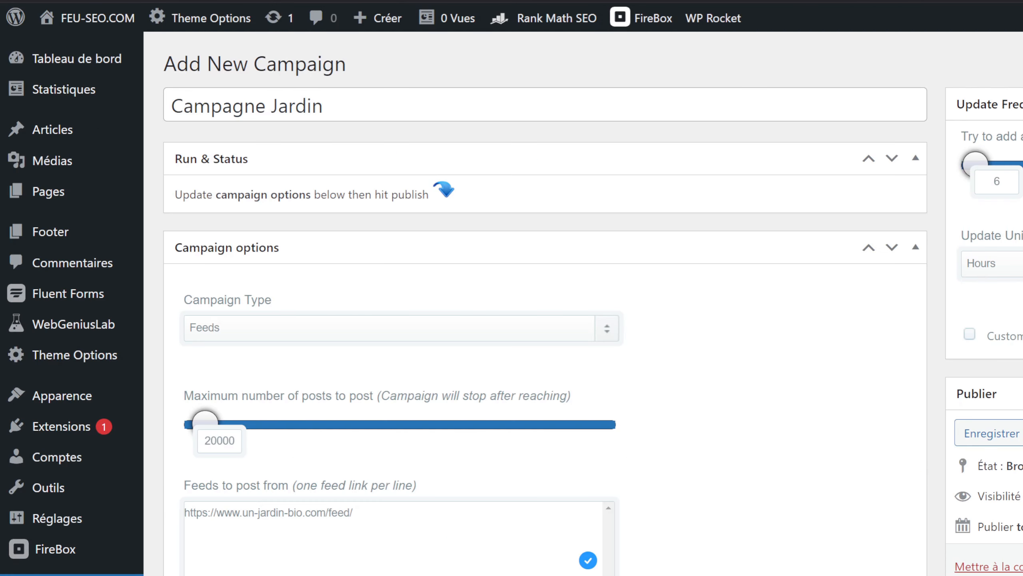
Step: Set the campaign's update frequency to 12 hours and publish the campaign
{"action": "scroll", "coordinate": [866, 277], "scroll_direction": "down", "scroll_amount": 2}
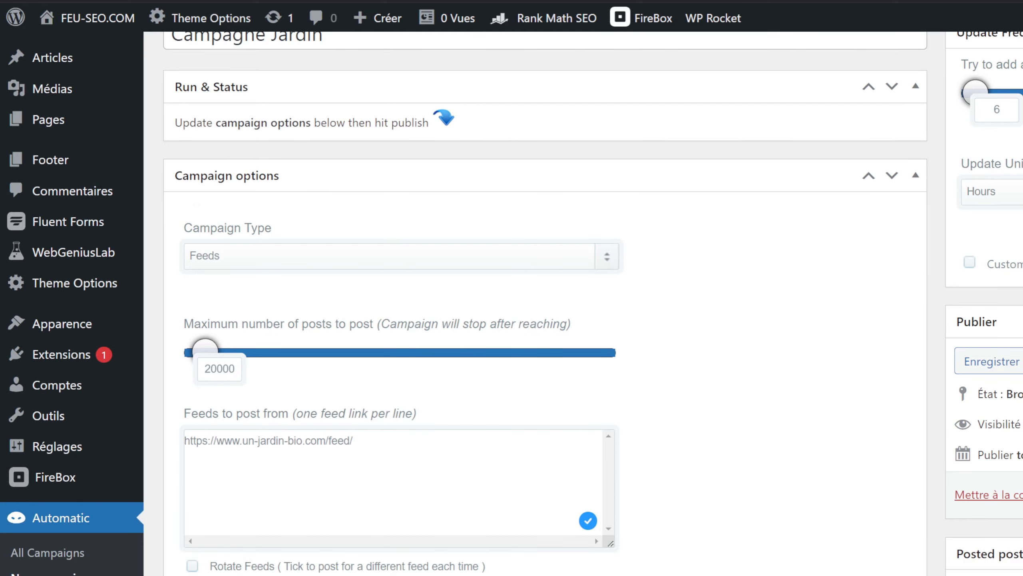
{"action": "scroll", "coordinate": [806, 331], "scroll_direction": "up", "scroll_amount": 2}
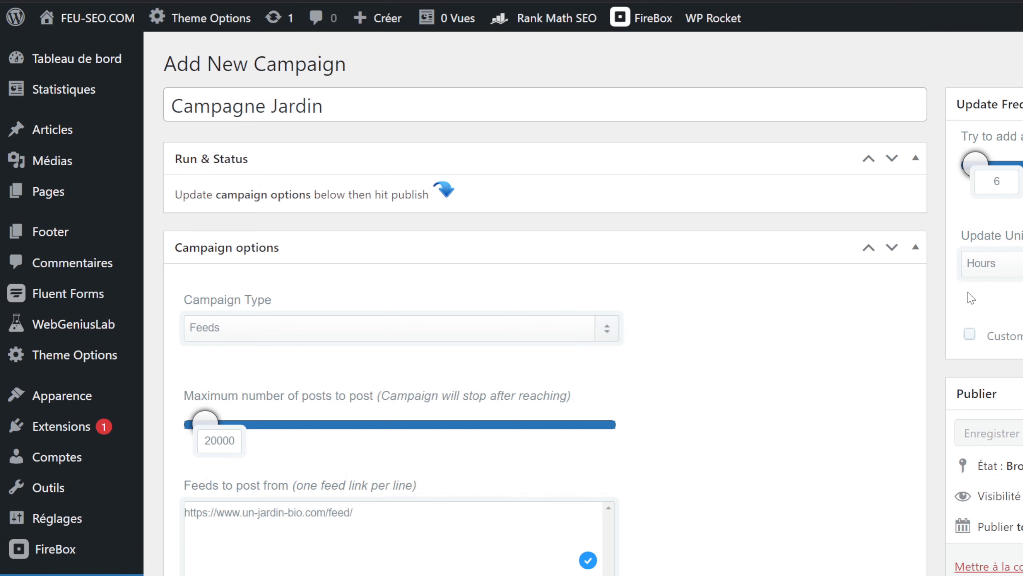
{"action": "double_click", "coordinate": [1007, 230]}
{"action": "type", "text": "12"}
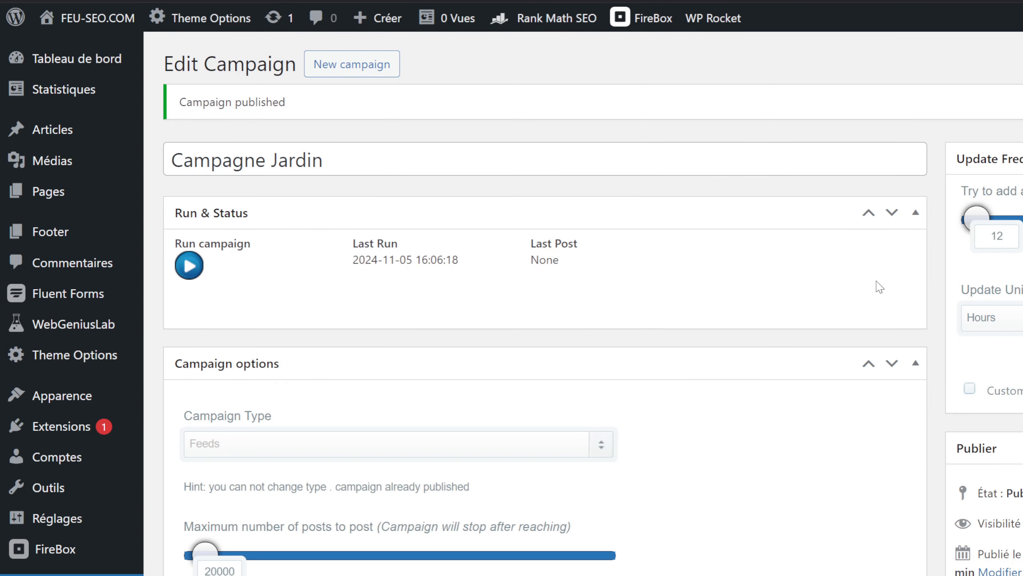
Step: Run the Campagne Jardin campaign manually and review its processing log
{"action": "scroll", "coordinate": [870, 267], "scroll_direction": "down", "scroll_amount": 5}
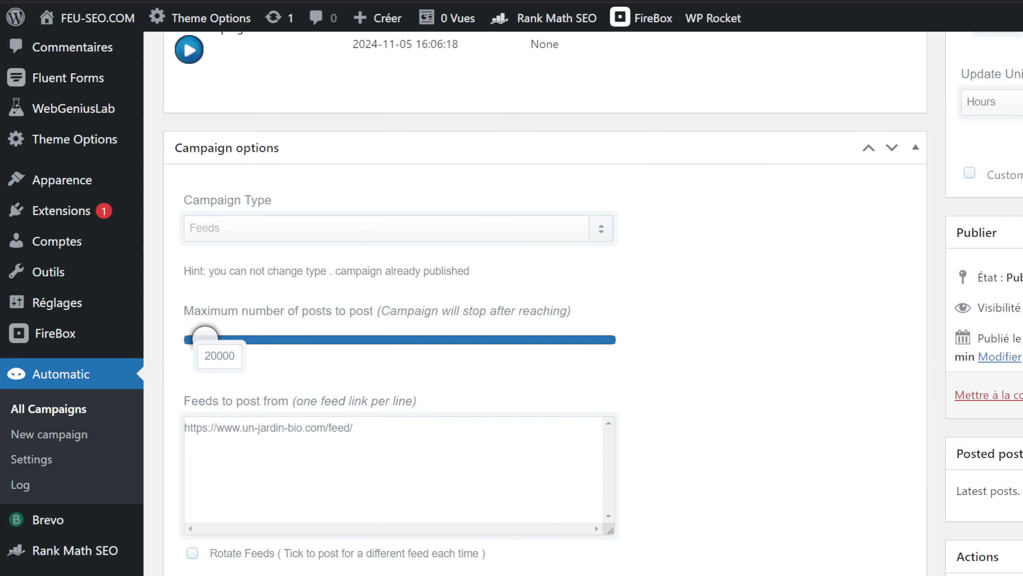
{"action": "scroll", "coordinate": [753, 240], "scroll_direction": "up", "scroll_amount": 4}
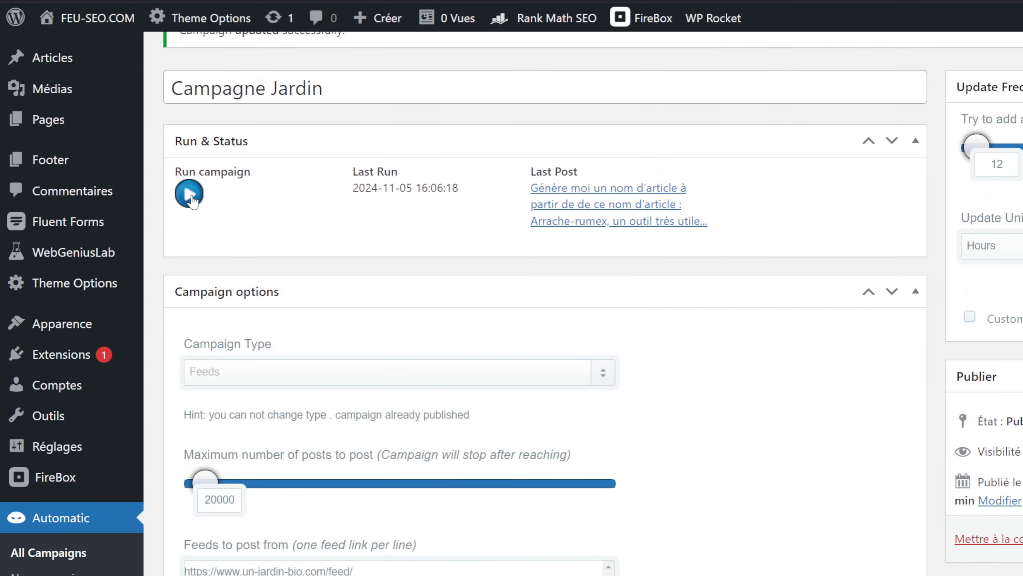
{"action": "left_click", "coordinate": [190, 196]}
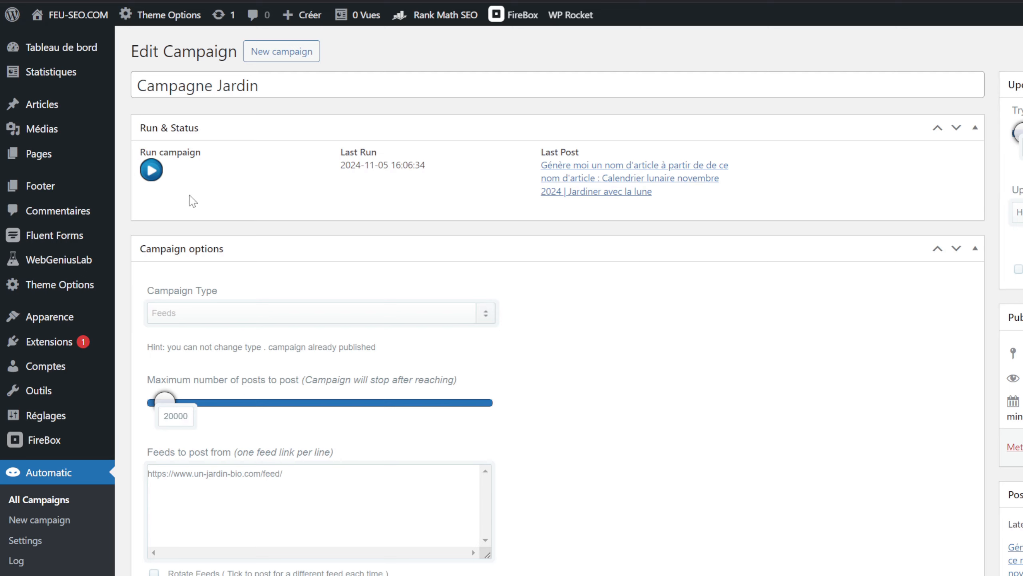
{"action": "left_click", "coordinate": [157, 176]}
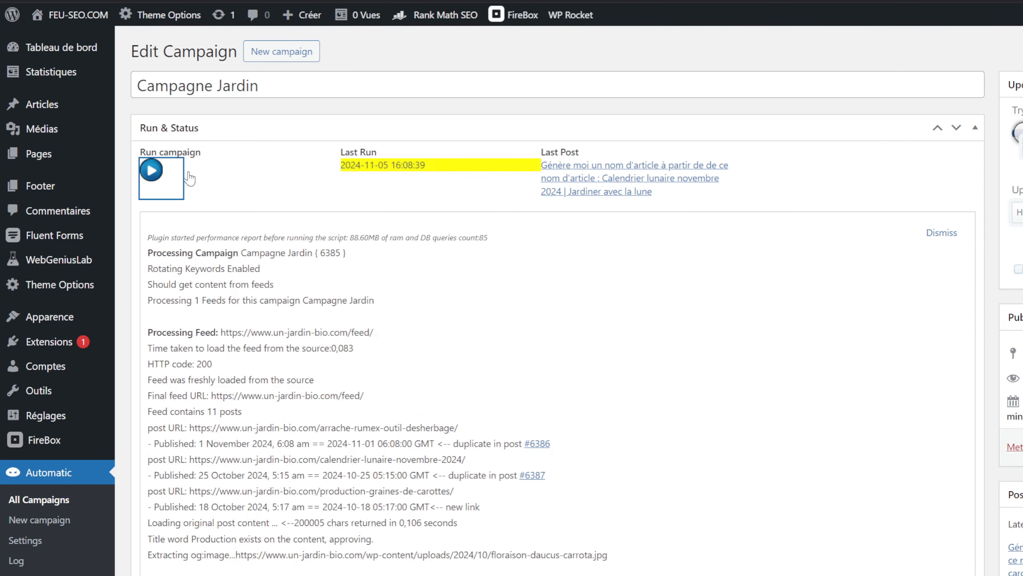
{"action": "scroll", "coordinate": [501, 198], "scroll_direction": "down", "scroll_amount": 8}
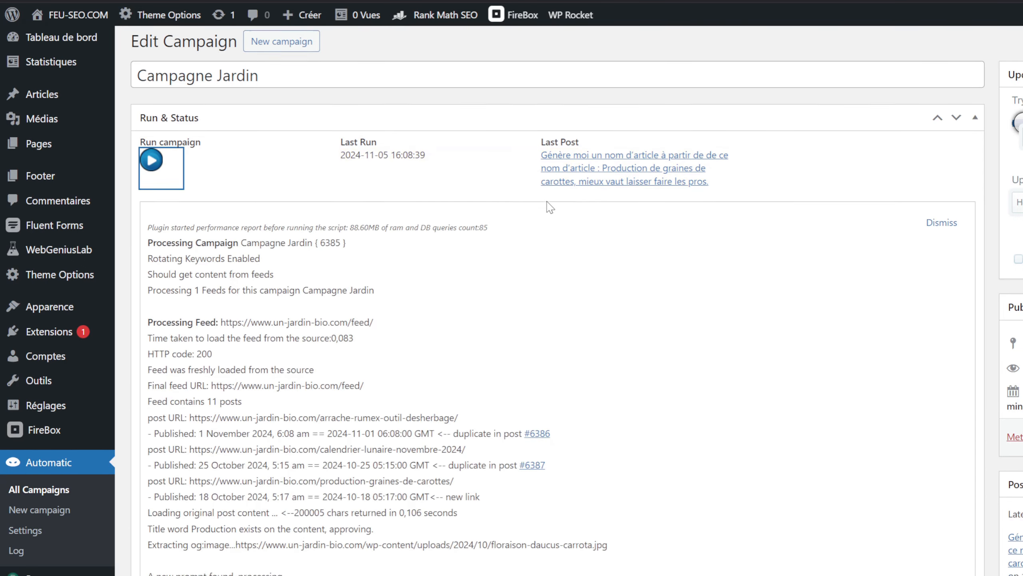
{"action": "scroll", "coordinate": [443, 202], "scroll_direction": "down", "scroll_amount": 6}
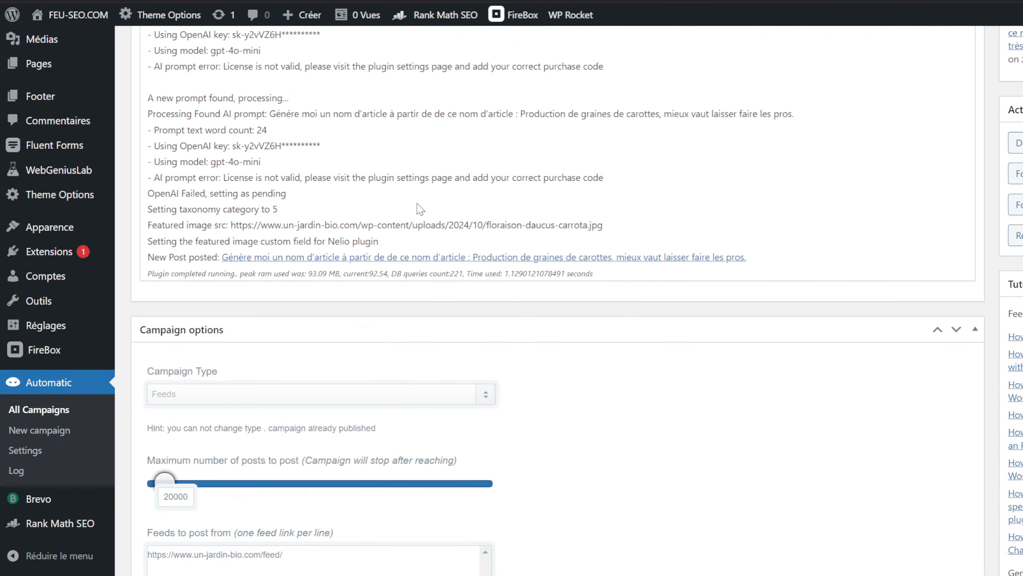
{"action": "scroll", "coordinate": [423, 209], "scroll_direction": "up", "scroll_amount": 4}
{"action": "scroll", "coordinate": [451, 236], "scroll_direction": "down", "scroll_amount": 1}
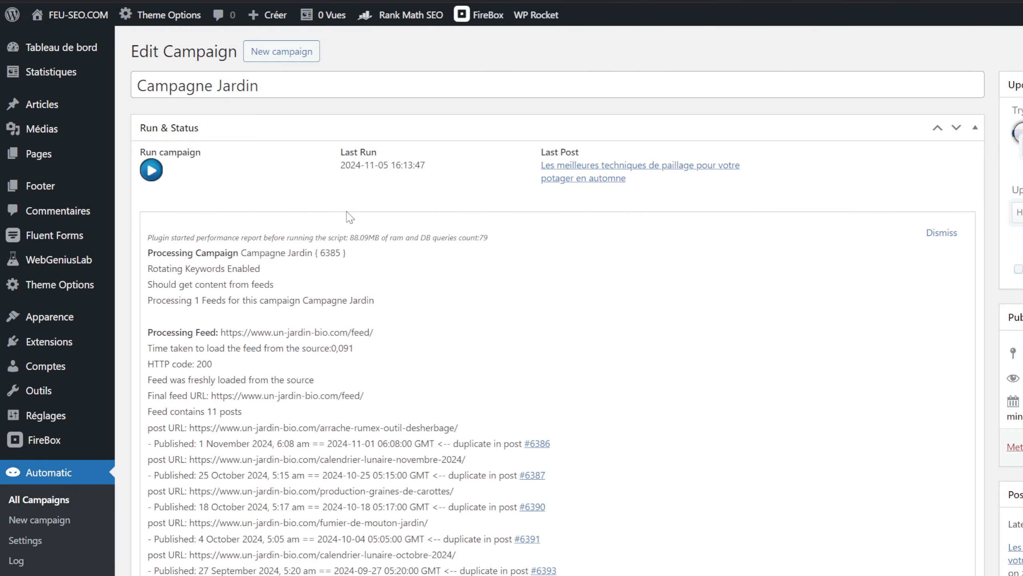
Step: Examine the latest campaign run's log, including the processed feed items, AI prompts, model and newly posted article
{"action": "scroll", "coordinate": [613, 228], "scroll_direction": "down", "scroll_amount": 3}
{"action": "scroll", "coordinate": [337, 232], "scroll_direction": "down", "scroll_amount": 10}
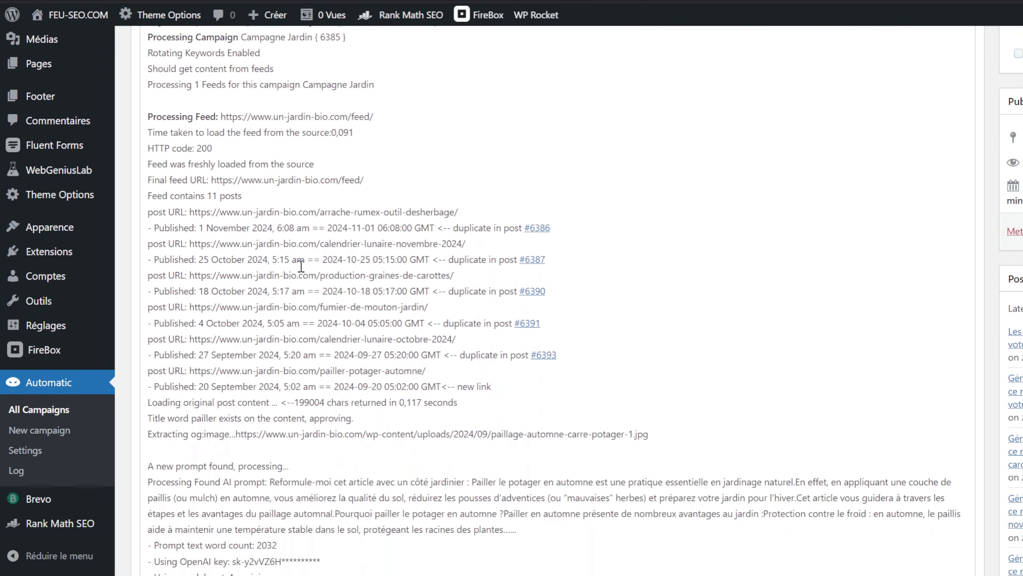
{"action": "scroll", "coordinate": [338, 209], "scroll_direction": "down", "scroll_amount": 2}
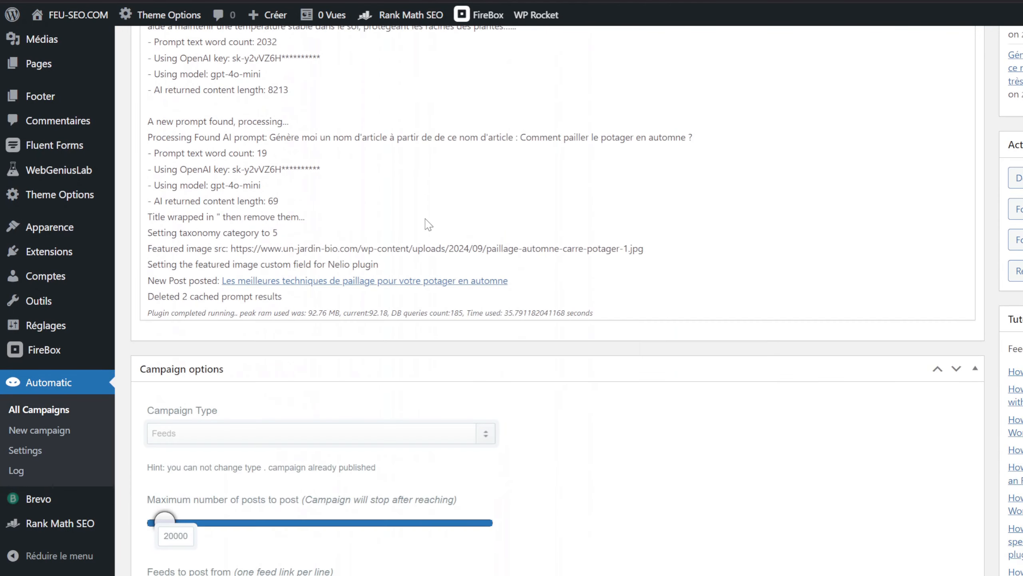
{"action": "scroll", "coordinate": [362, 235], "scroll_direction": "down", "scroll_amount": 1}
{"action": "scroll", "coordinate": [361, 235], "scroll_direction": "up", "scroll_amount": 1}
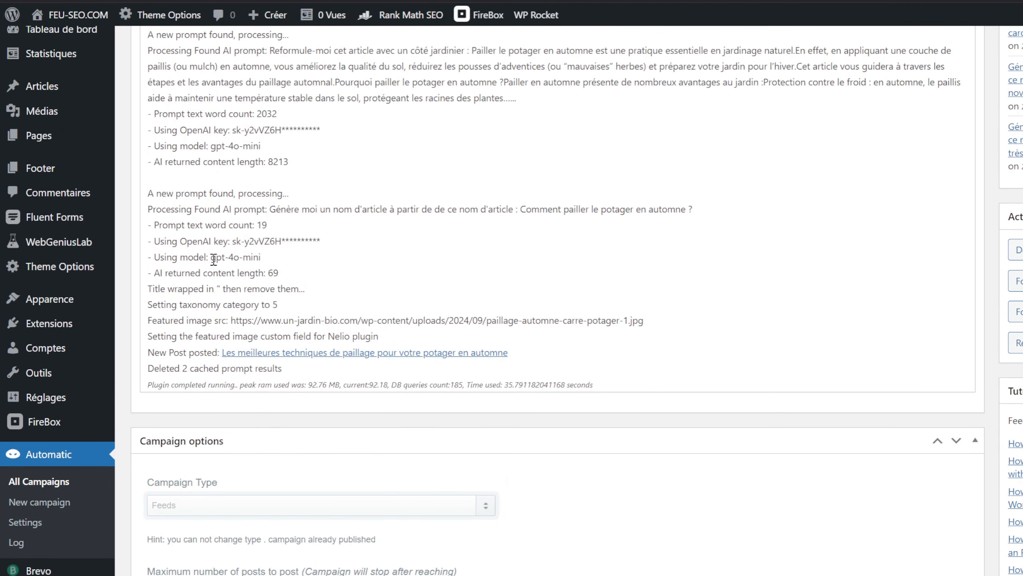
{"action": "scroll", "coordinate": [626, 299], "scroll_direction": "up", "scroll_amount": 15}
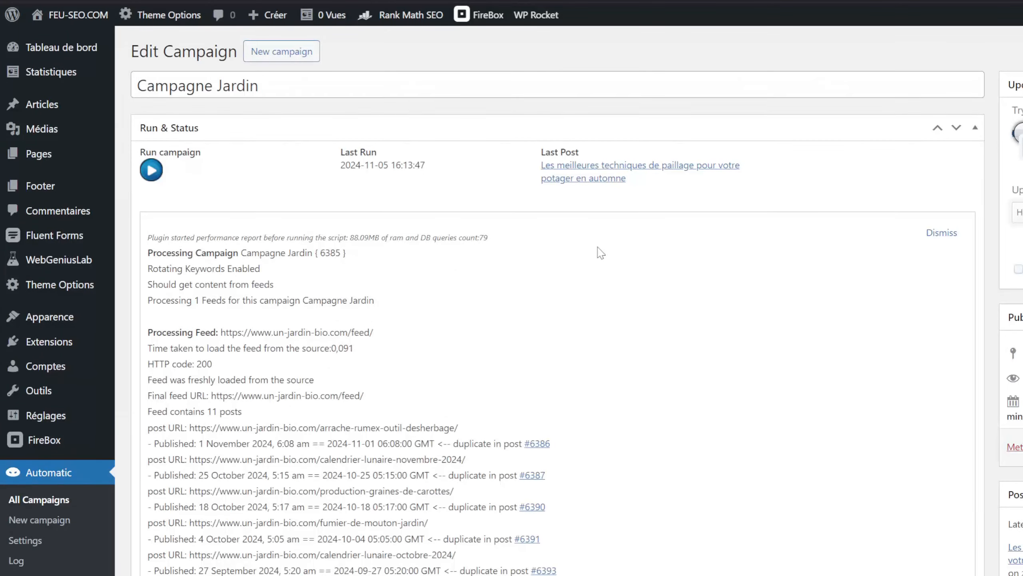
Step: Open the generated post "Les meilleures techniques de paillage pour votre potager en automne" and read through its content
{"action": "left_click", "coordinate": [588, 176]}
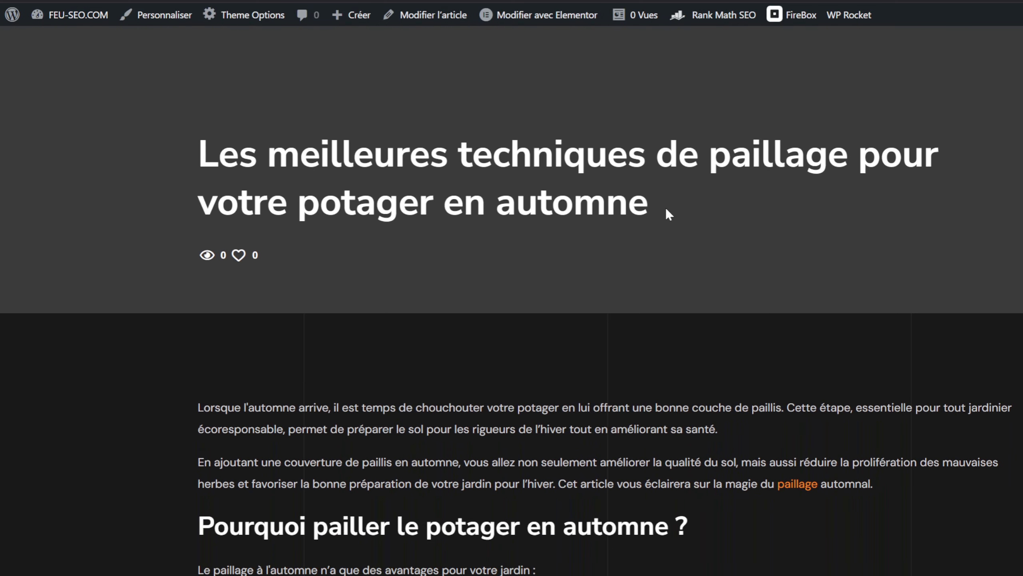
{"action": "scroll", "coordinate": [665, 207], "scroll_direction": "down", "scroll_amount": 3}
{"action": "scroll", "coordinate": [605, 211], "scroll_direction": "up", "scroll_amount": 1}
{"action": "scroll", "coordinate": [592, 219], "scroll_direction": "down", "scroll_amount": 8}
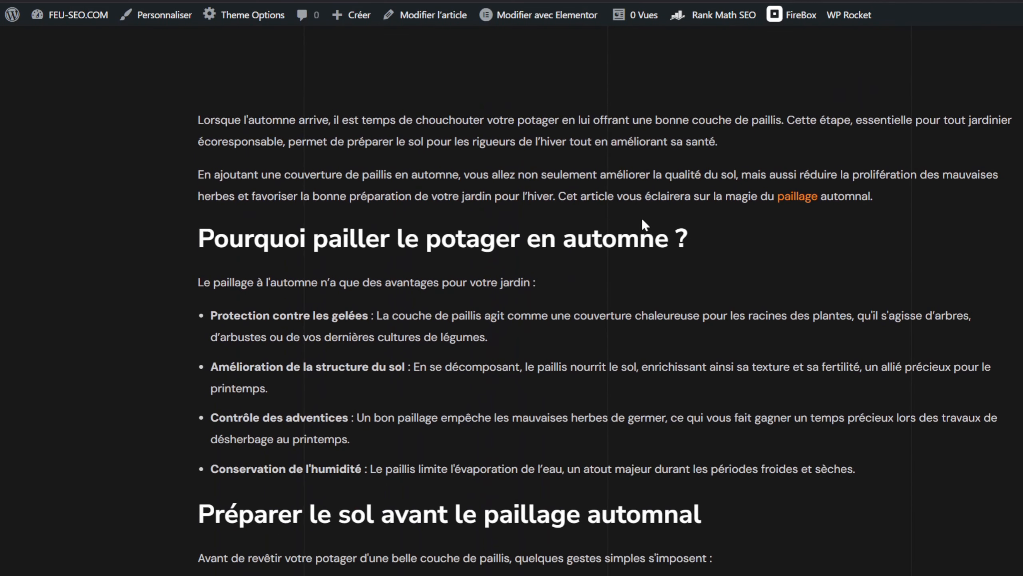
{"action": "scroll", "coordinate": [621, 244], "scroll_direction": "down", "scroll_amount": 15}
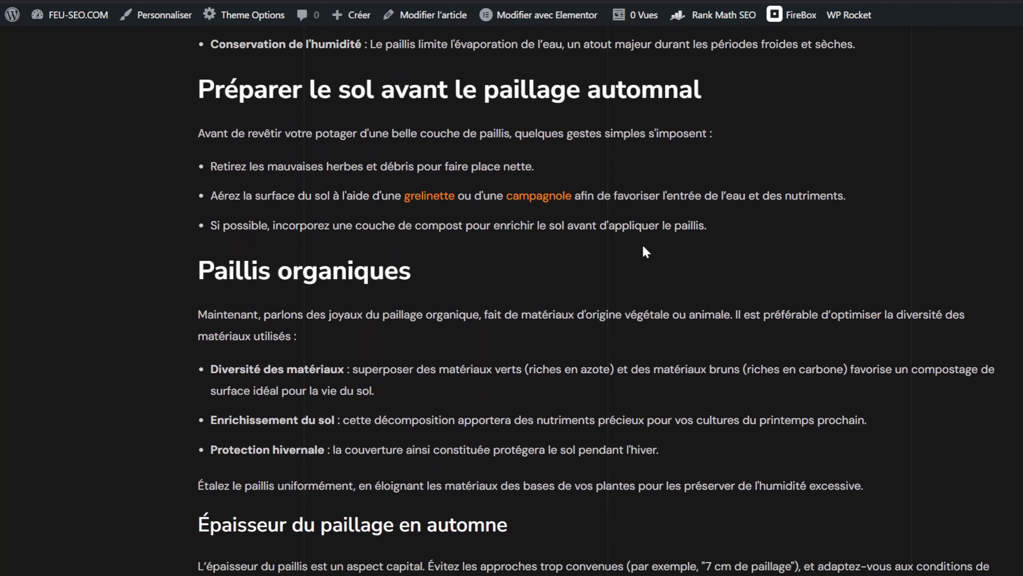
Step: Read the generated post's sections on organic mulches, available materials, biodegradable films, inorganic mulches and the conclusion
{"action": "scroll", "coordinate": [633, 244], "scroll_direction": "down", "scroll_amount": 3}
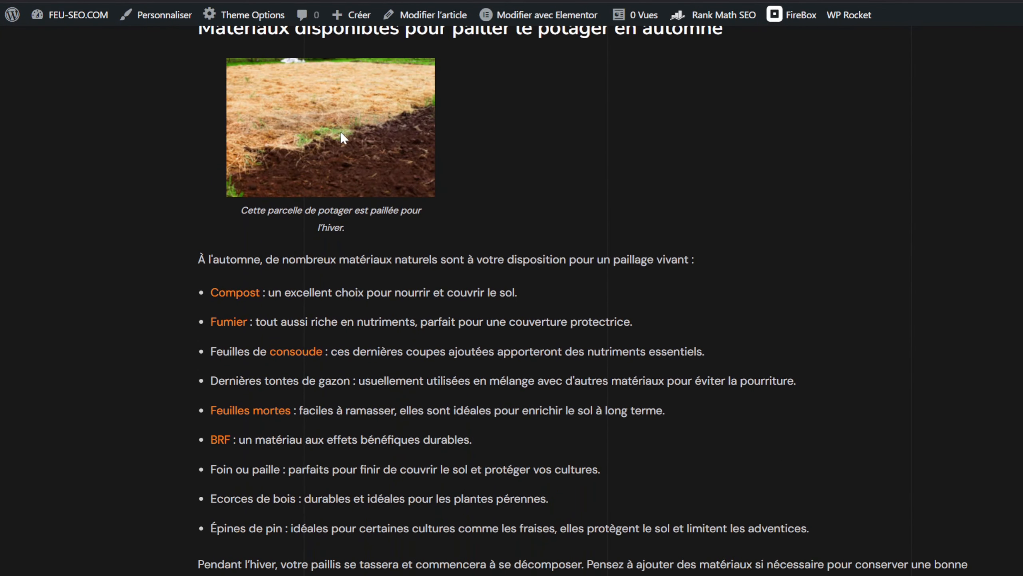
{"action": "scroll", "coordinate": [349, 164], "scroll_direction": "down", "scroll_amount": 1}
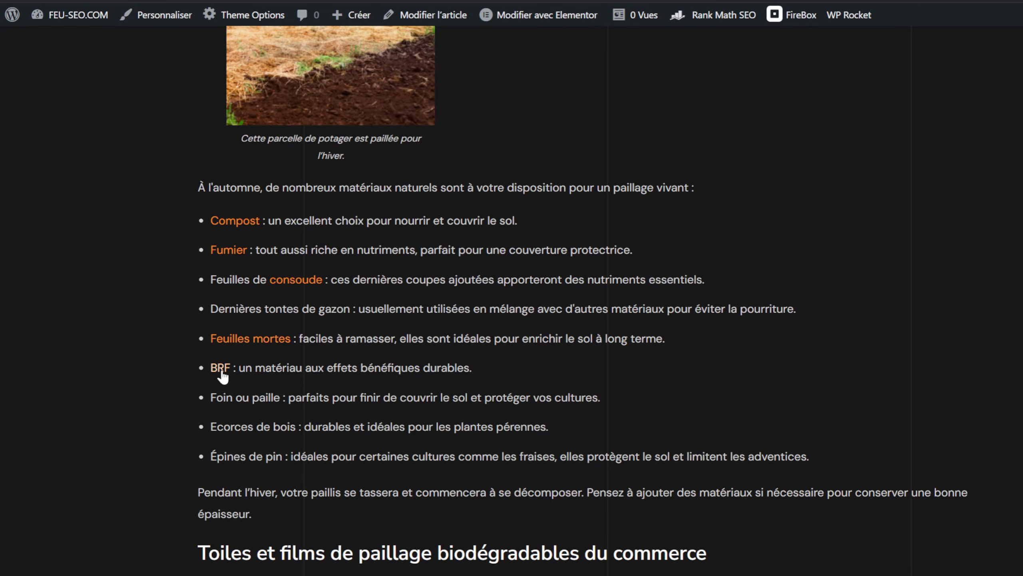
{"action": "scroll", "coordinate": [362, 209], "scroll_direction": "down", "scroll_amount": 3}
{"action": "scroll", "coordinate": [339, 218], "scroll_direction": "down", "scroll_amount": 3}
{"action": "scroll", "coordinate": [283, 228], "scroll_direction": "up", "scroll_amount": 5}
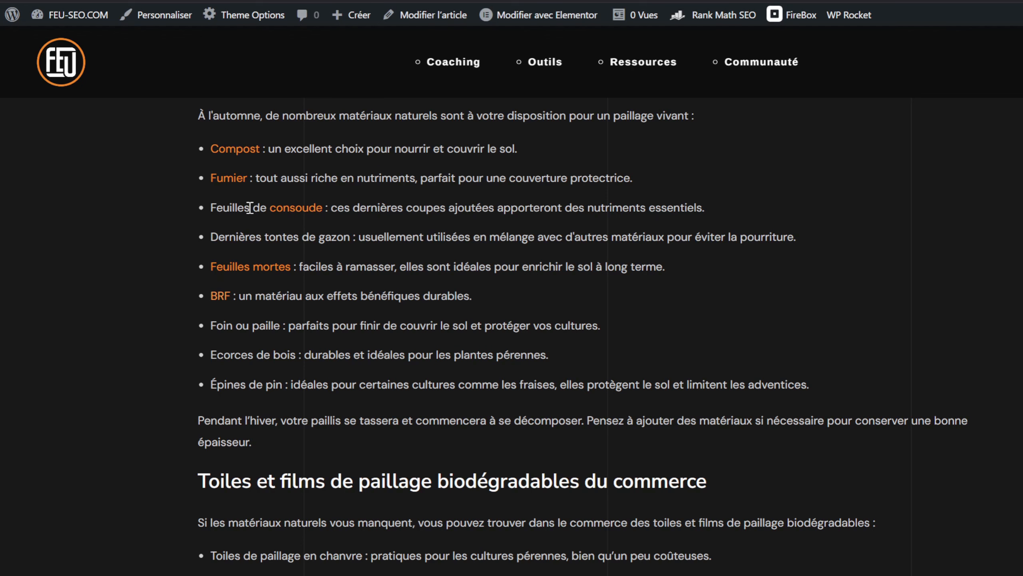
{"action": "scroll", "coordinate": [270, 258], "scroll_direction": "down", "scroll_amount": 2}
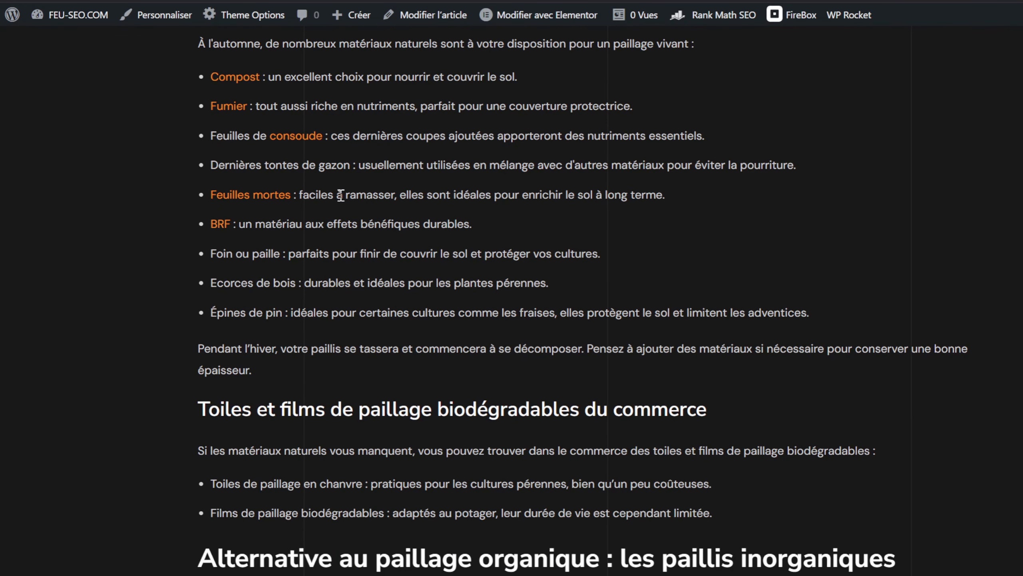
{"action": "scroll", "coordinate": [363, 208], "scroll_direction": "up", "scroll_amount": 2}
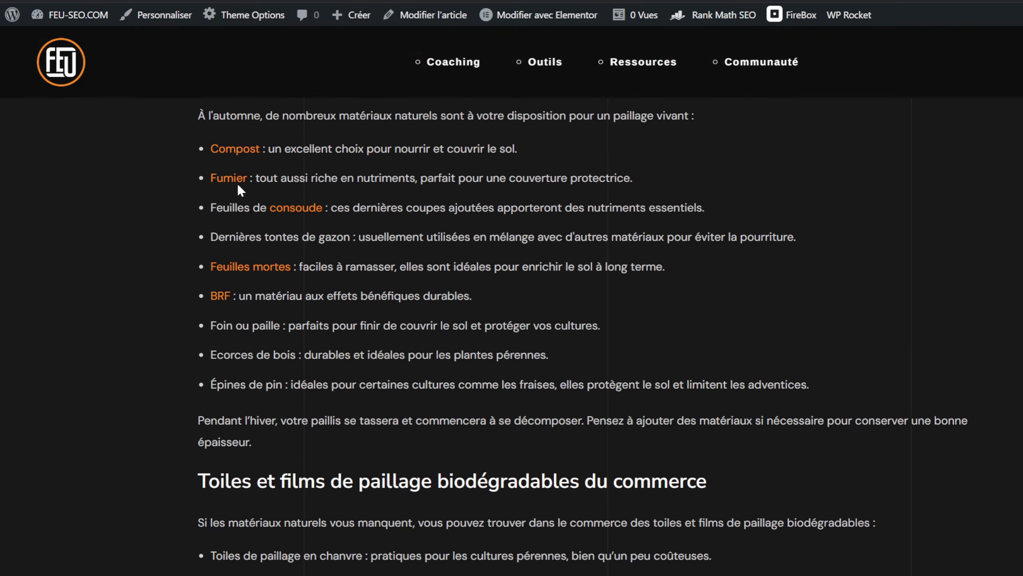
{"action": "scroll", "coordinate": [331, 283], "scroll_direction": "down", "scroll_amount": 12}
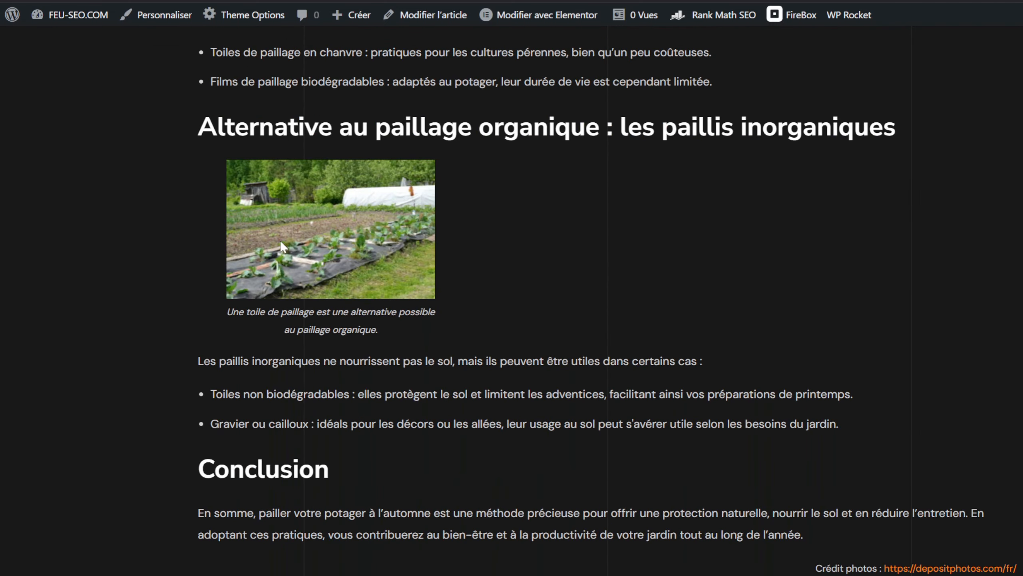
{"action": "scroll", "coordinate": [536, 201], "scroll_direction": "down", "scroll_amount": 7}
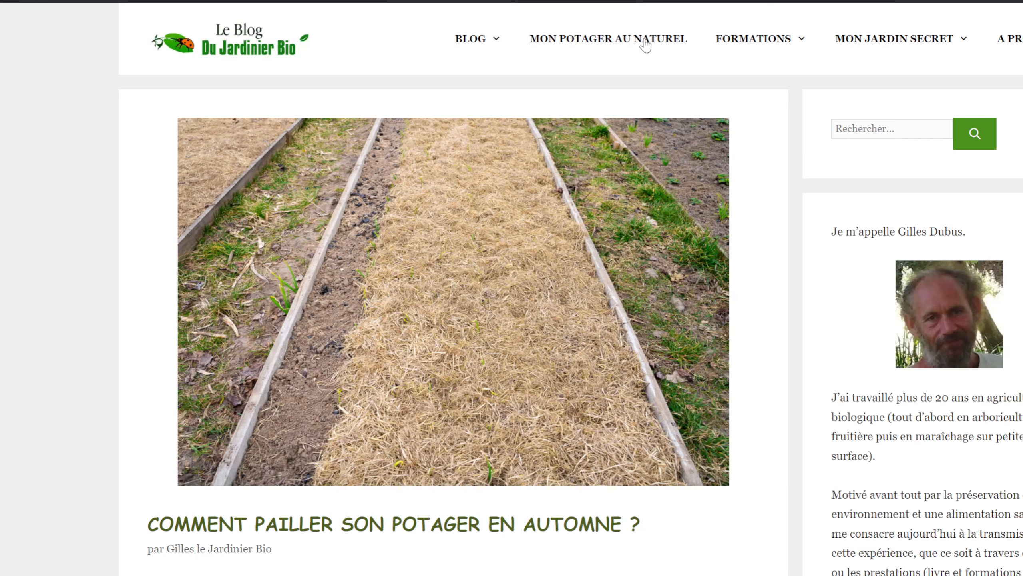
Step: Switch to the source article "Comment pailler son potager en automne ?" and compare its materials list and image with the generated post
{"action": "scroll", "coordinate": [563, 183], "scroll_direction": "down", "scroll_amount": 20}
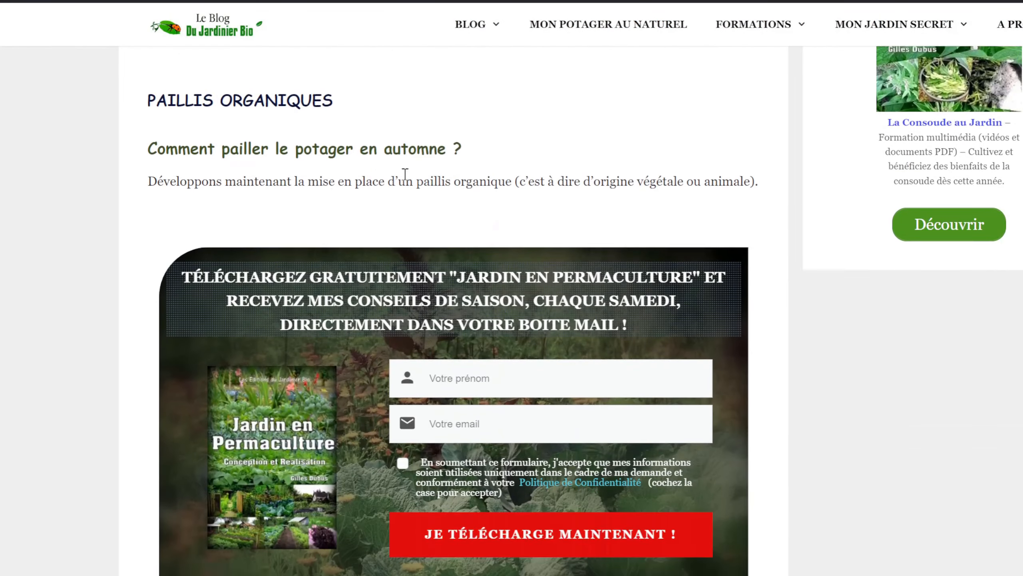
{"action": "scroll", "coordinate": [319, 176], "scroll_direction": "down", "scroll_amount": 20}
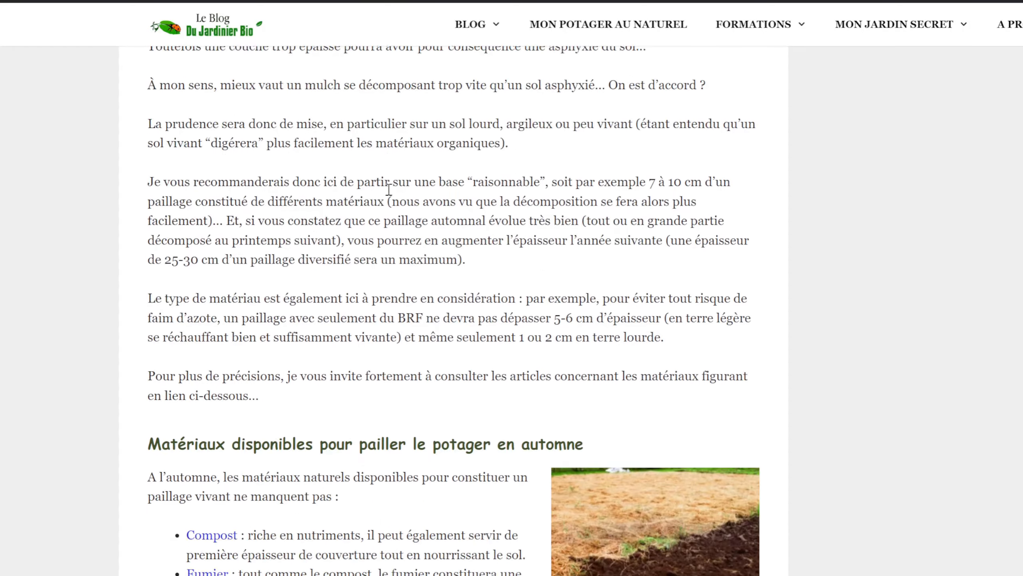
{"action": "scroll", "coordinate": [397, 195], "scroll_direction": "down", "scroll_amount": 7}
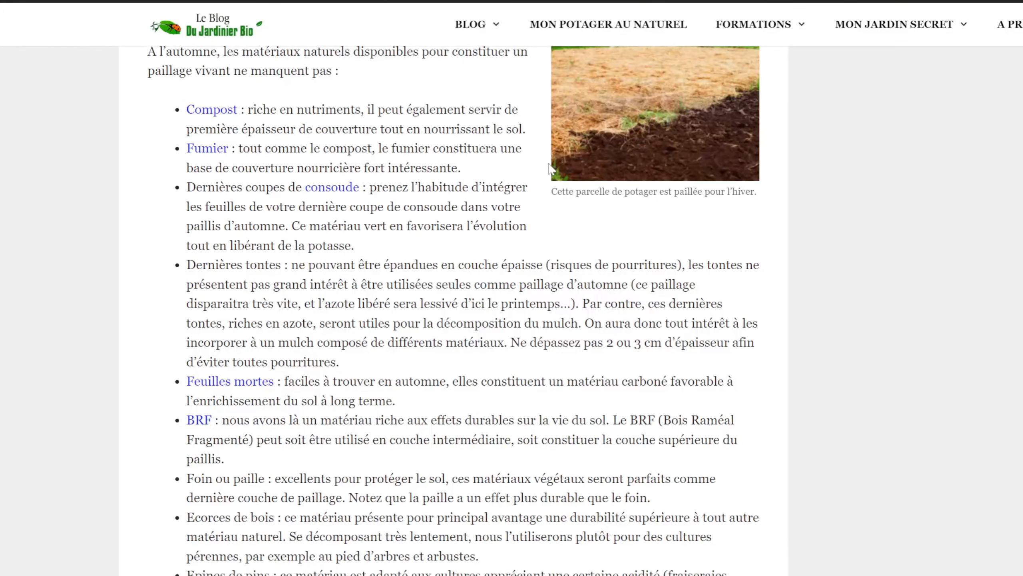
{"action": "scroll", "coordinate": [689, 155], "scroll_direction": "up", "scroll_amount": 5}
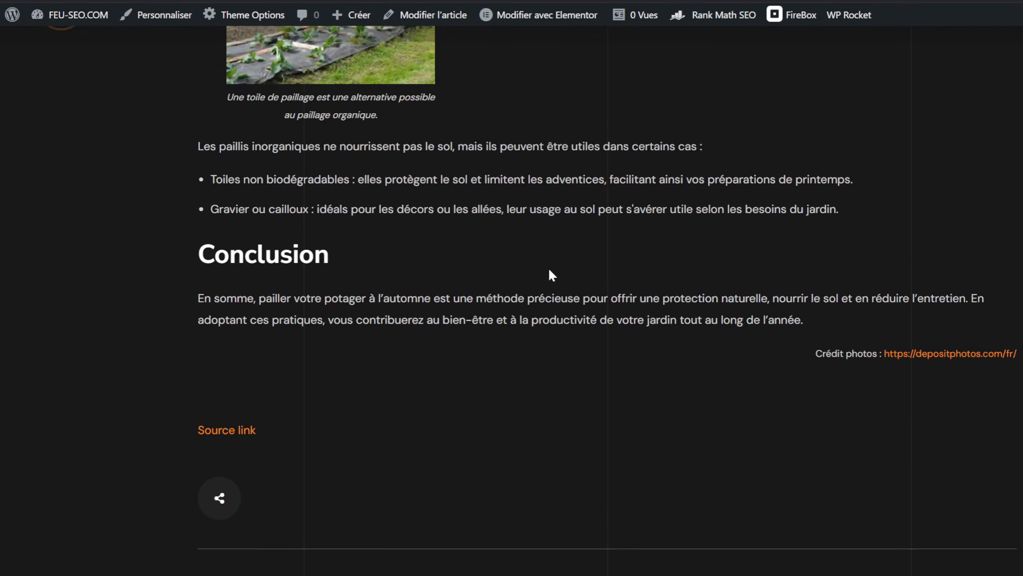
Step: Go back to the generated post and review its text from the conclusion up to the introduction, then down to organic mulches
{"action": "scroll", "coordinate": [564, 271], "scroll_direction": "up", "scroll_amount": 15}
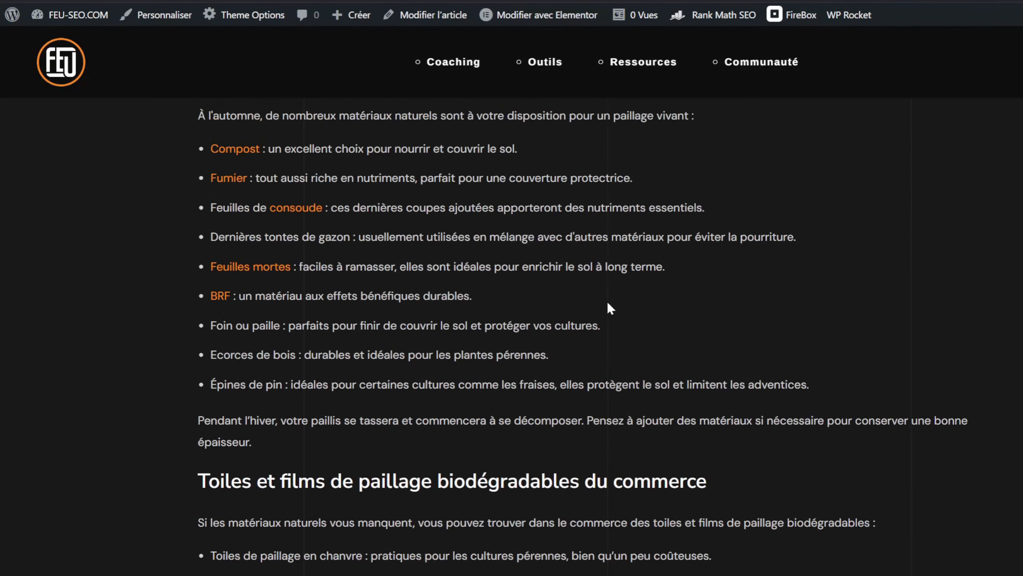
{"action": "scroll", "coordinate": [619, 297], "scroll_direction": "up", "scroll_amount": 10}
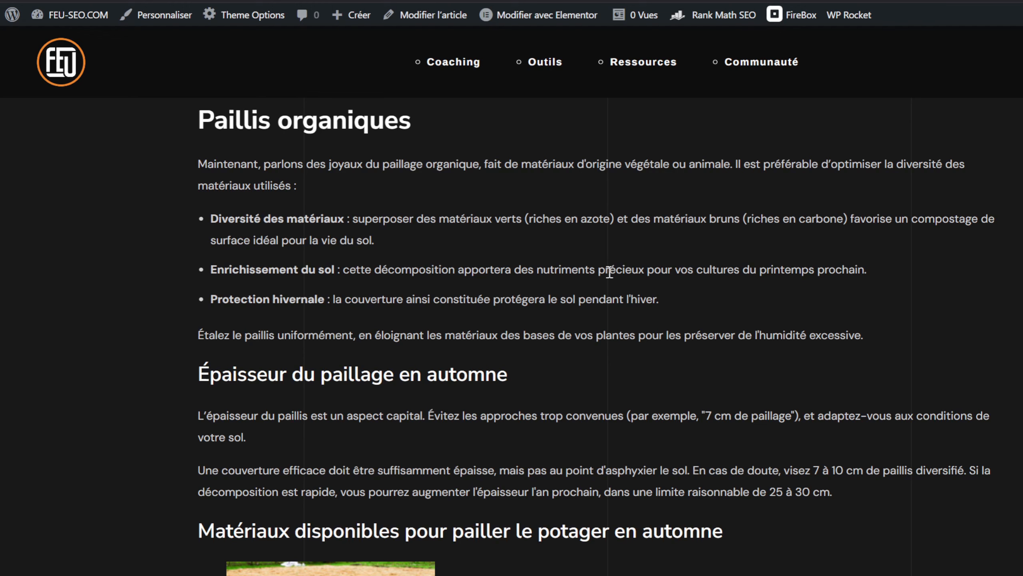
{"action": "scroll", "coordinate": [574, 290], "scroll_direction": "up", "scroll_amount": 5}
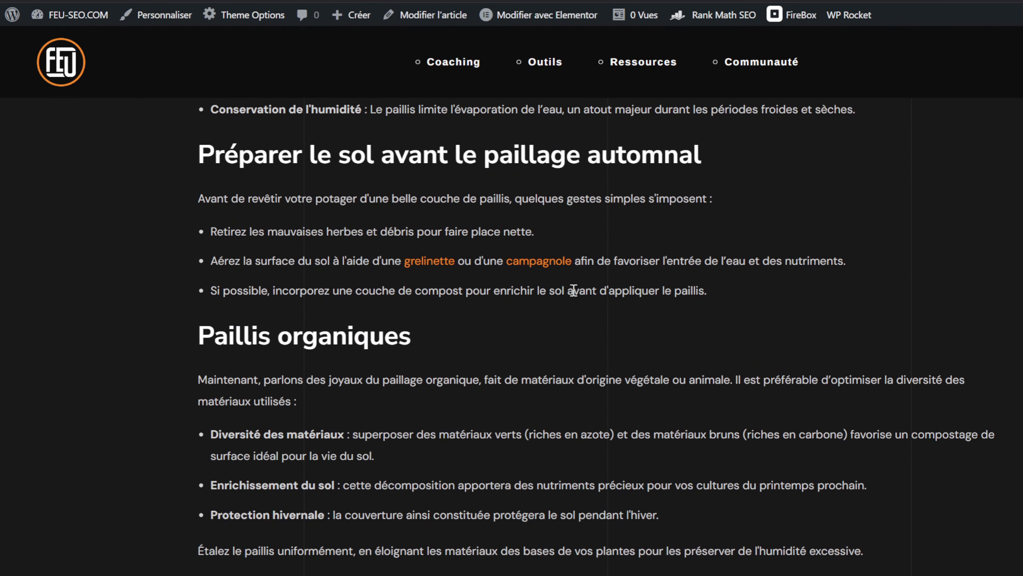
{"action": "scroll", "coordinate": [560, 259], "scroll_direction": "up", "scroll_amount": 5}
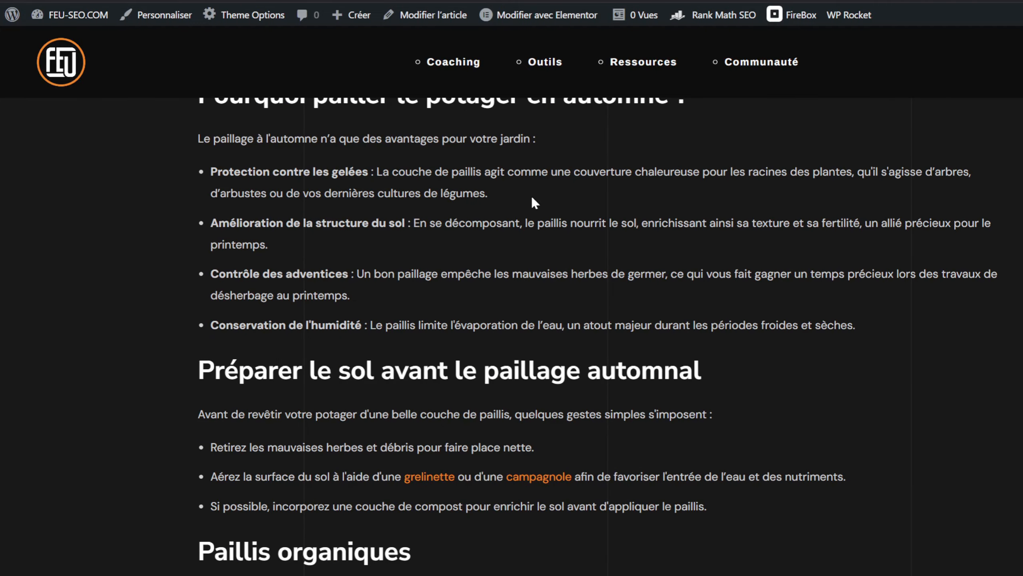
{"action": "scroll", "coordinate": [584, 238], "scroll_direction": "up", "scroll_amount": 8}
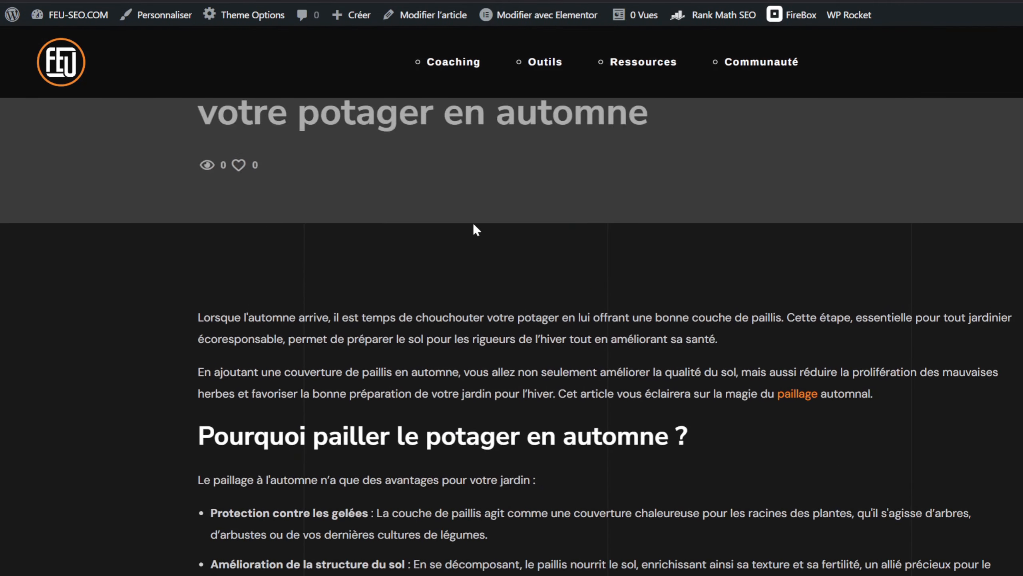
{"action": "scroll", "coordinate": [480, 262], "scroll_direction": "up", "scroll_amount": 2}
{"action": "scroll", "coordinate": [468, 269], "scroll_direction": "down", "scroll_amount": 4}
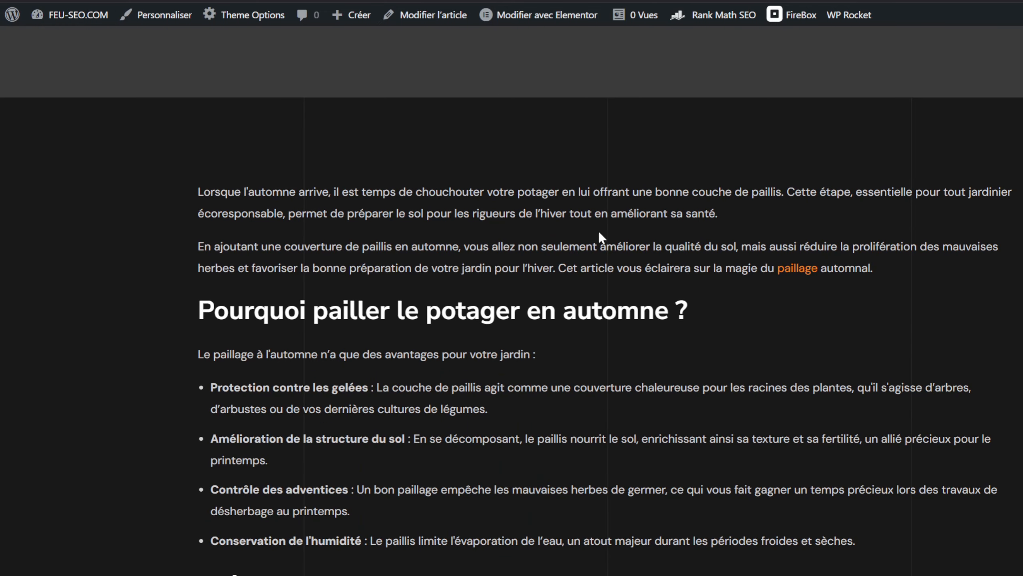
{"action": "scroll", "coordinate": [604, 220], "scroll_direction": "down", "scroll_amount": 3}
{"action": "scroll", "coordinate": [636, 219], "scroll_direction": "down", "scroll_amount": 6}
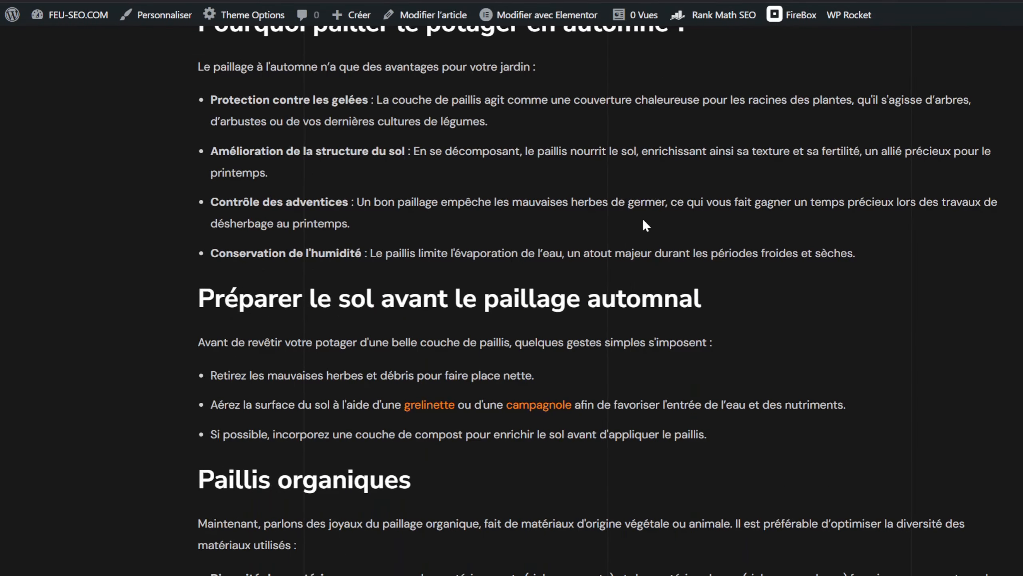
{"action": "scroll", "coordinate": [642, 237], "scroll_direction": "down", "scroll_amount": 6}
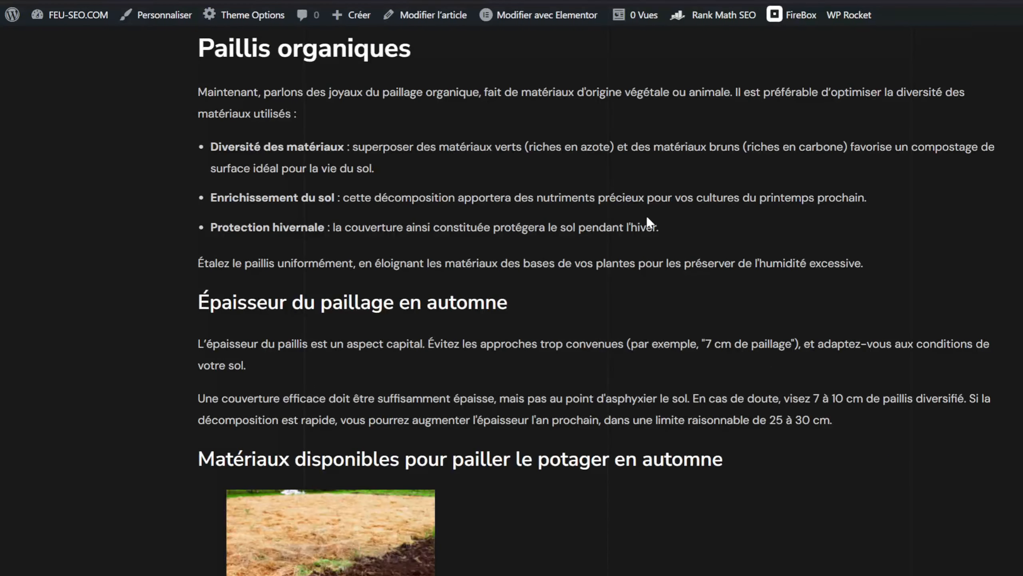
Step: Return to the Campagne Jardin edit page and look over the feed items and AI prompt in its run log
{"action": "key", "text": "ctrl+w"}
{"action": "left_click", "coordinate": [577, 249]}
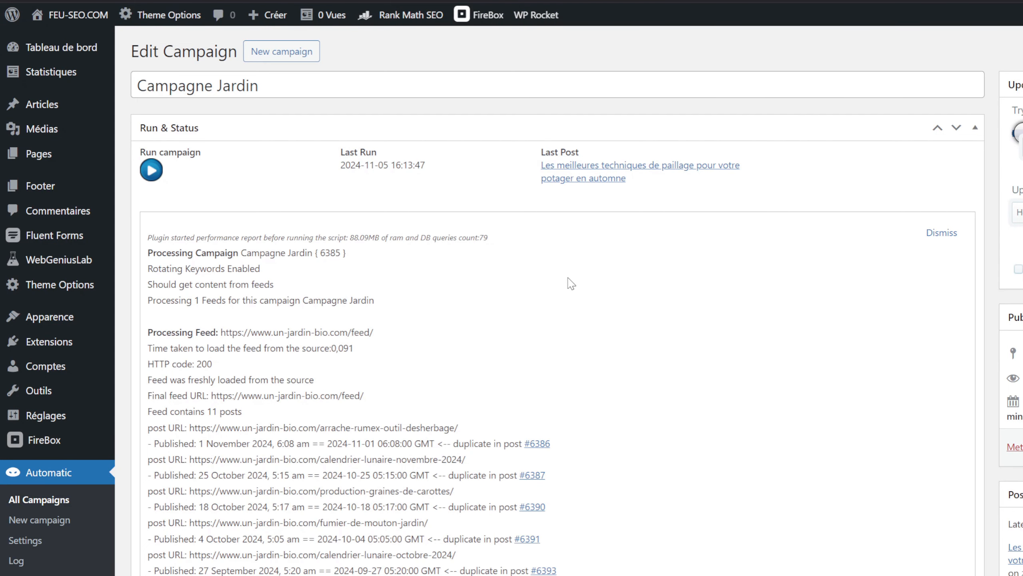
{"action": "scroll", "coordinate": [571, 283], "scroll_direction": "down", "scroll_amount": 5}
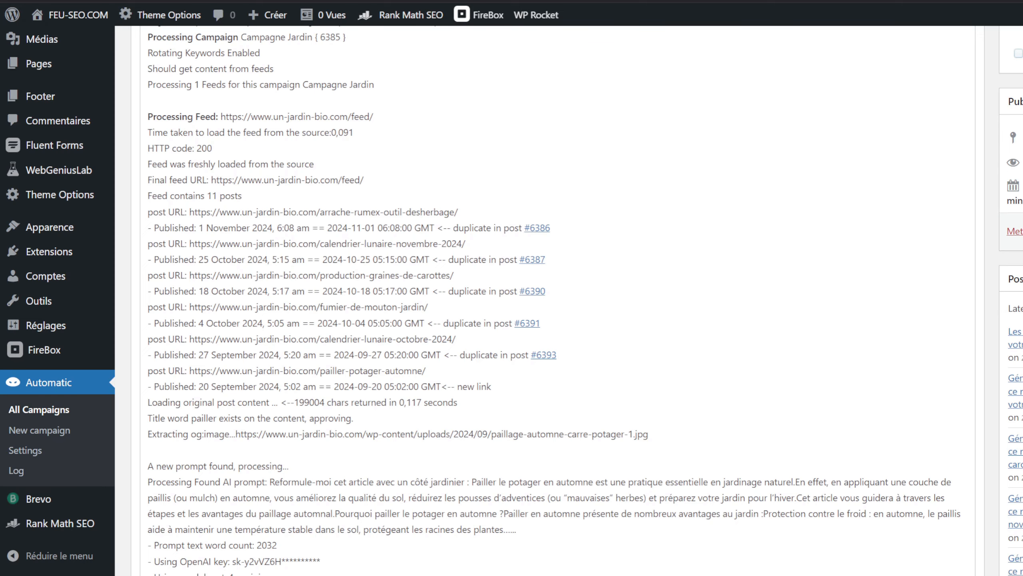
{"action": "scroll", "coordinate": [649, 247], "scroll_direction": "up", "scroll_amount": 5}
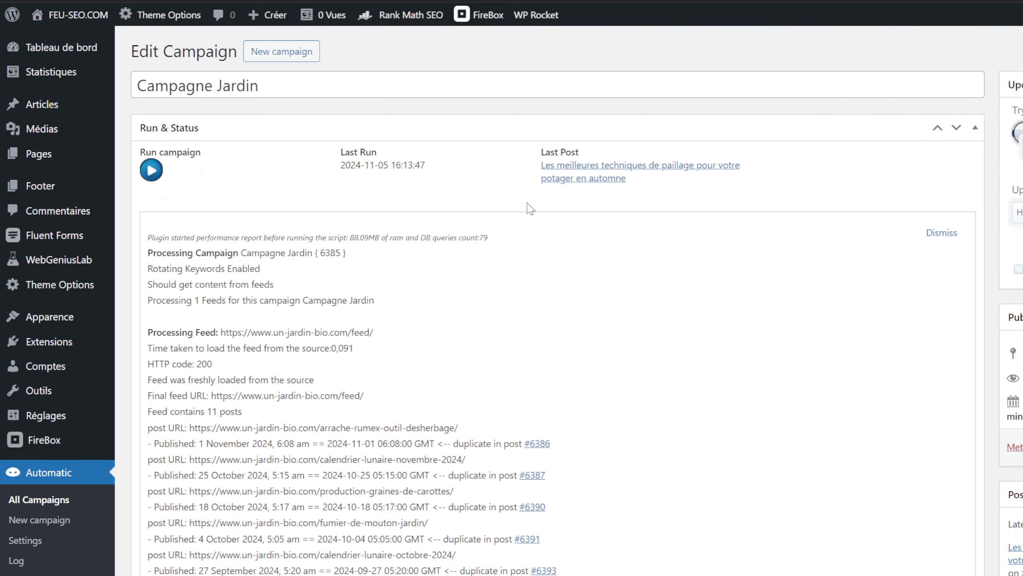
Step: Highlight the [gpt] rewriting prompt in the campaign's post text template
{"action": "scroll", "coordinate": [578, 210], "scroll_direction": "down", "scroll_amount": 10}
{"action": "scroll", "coordinate": [360, 204], "scroll_direction": "down", "scroll_amount": 20}
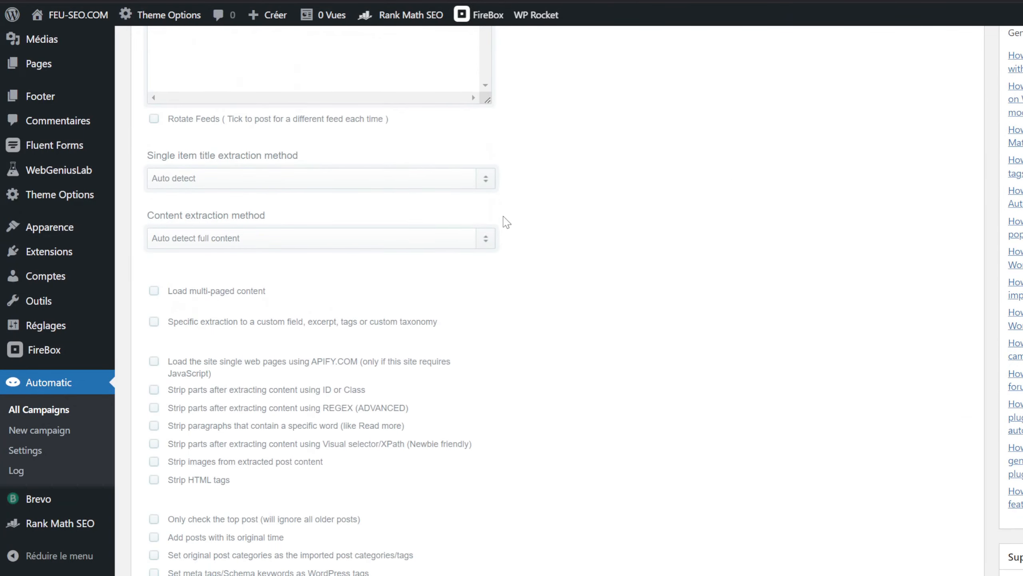
{"action": "scroll", "coordinate": [545, 231], "scroll_direction": "down", "scroll_amount": 7}
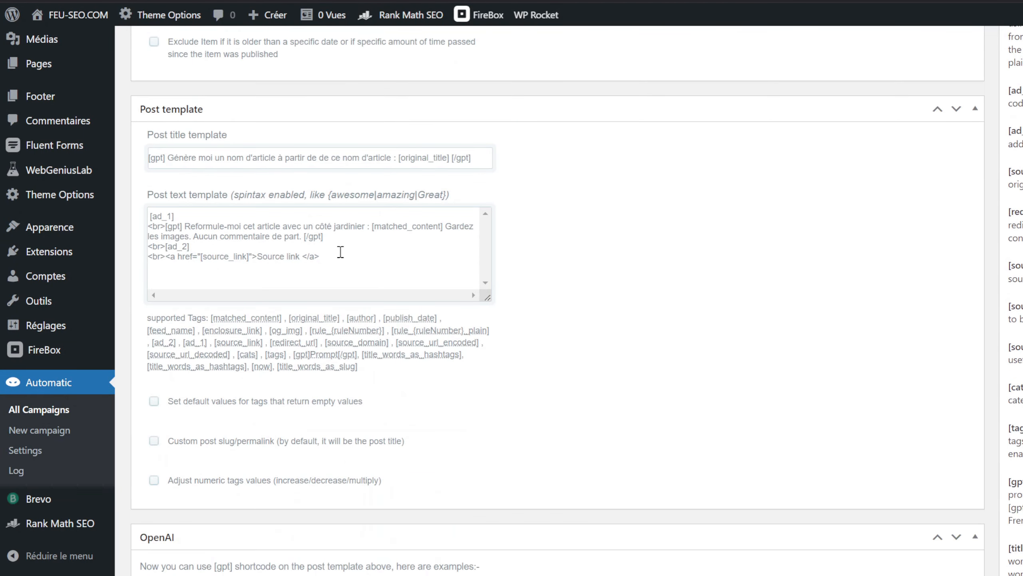
{"action": "left_click_drag", "start_coordinate": [324, 237], "coordinate": [165, 226]}
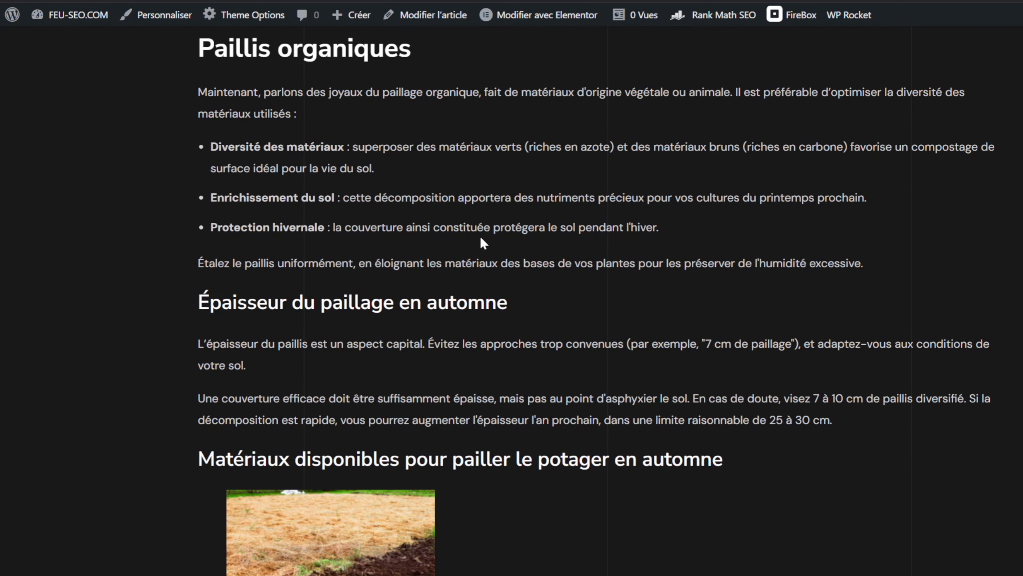
Step: Check the layout, links and images of the generated mulching post against the prompt, from introduction to source link and back to the title
{"action": "scroll", "coordinate": [513, 228], "scroll_direction": "up", "scroll_amount": 12}
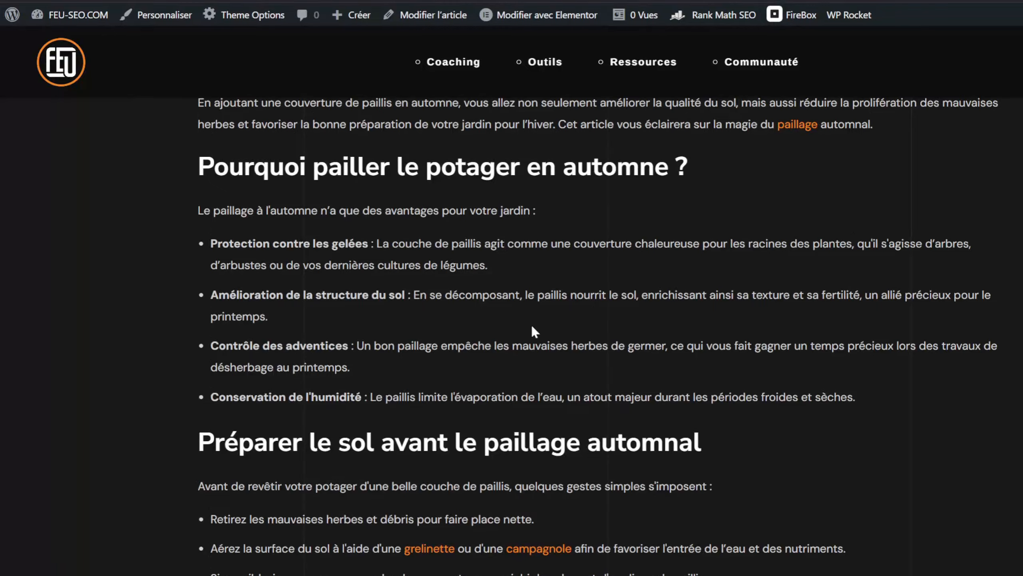
{"action": "scroll", "coordinate": [531, 323], "scroll_direction": "down", "scroll_amount": 5}
{"action": "scroll", "coordinate": [299, 329], "scroll_direction": "down", "scroll_amount": 20}
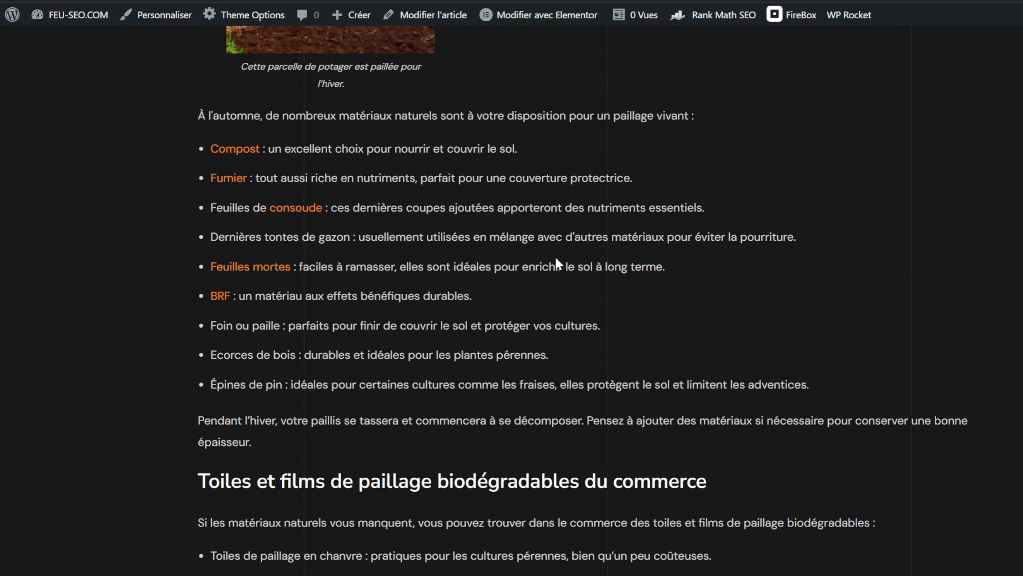
{"action": "scroll", "coordinate": [538, 253], "scroll_direction": "down", "scroll_amount": 7}
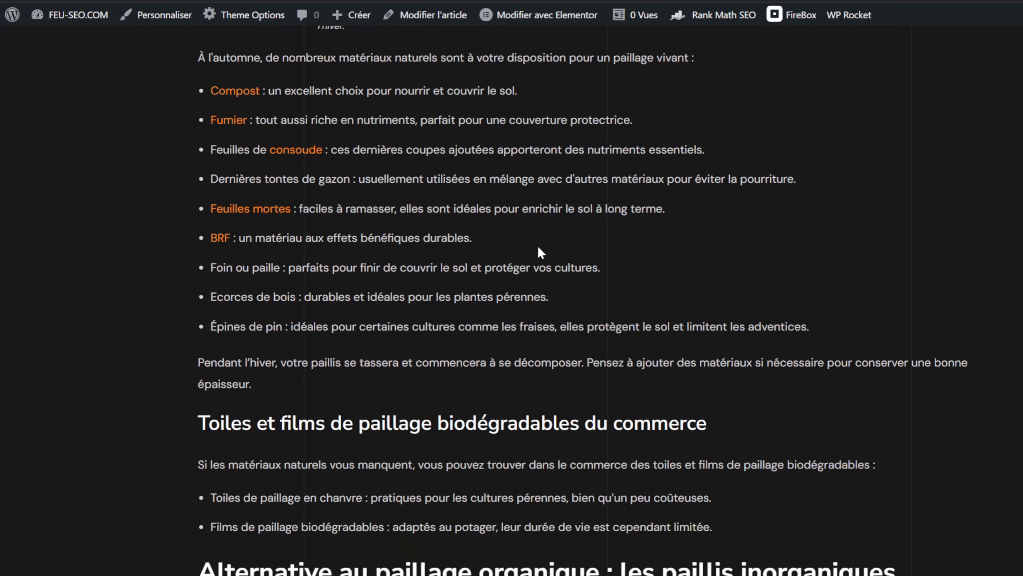
{"action": "scroll", "coordinate": [430, 205], "scroll_direction": "down", "scroll_amount": 10}
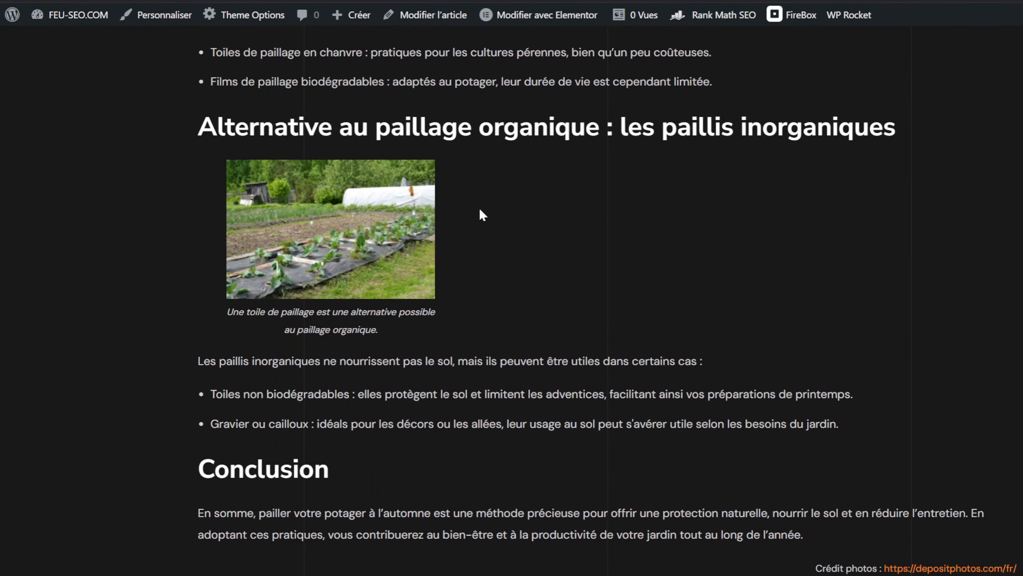
{"action": "scroll", "coordinate": [507, 208], "scroll_direction": "down", "scroll_amount": 3}
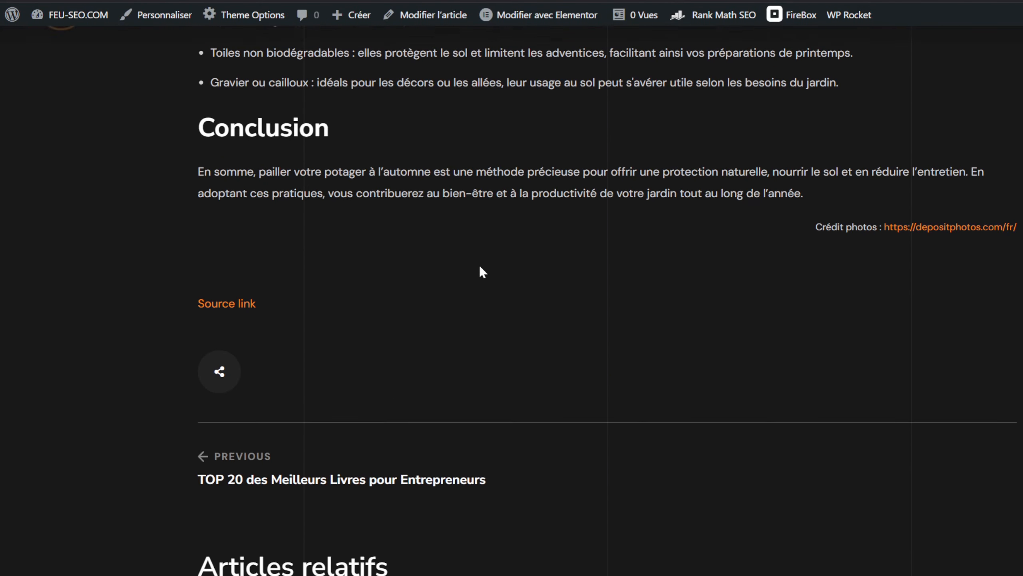
{"action": "scroll", "coordinate": [480, 262], "scroll_direction": "up", "scroll_amount": 5}
{"action": "scroll", "coordinate": [493, 242], "scroll_direction": "up", "scroll_amount": 20}
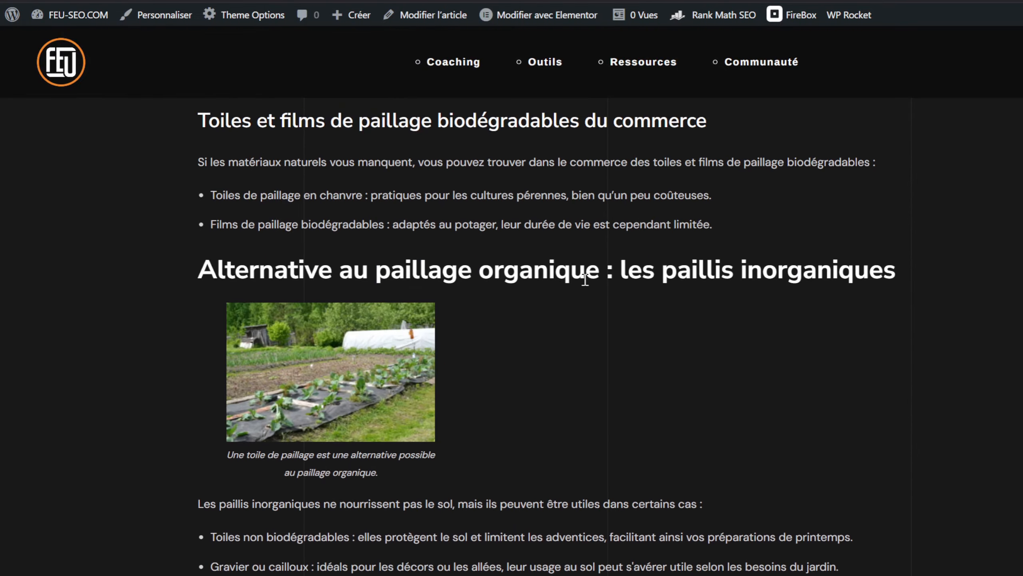
{"action": "scroll", "coordinate": [490, 280], "scroll_direction": "up", "scroll_amount": 20}
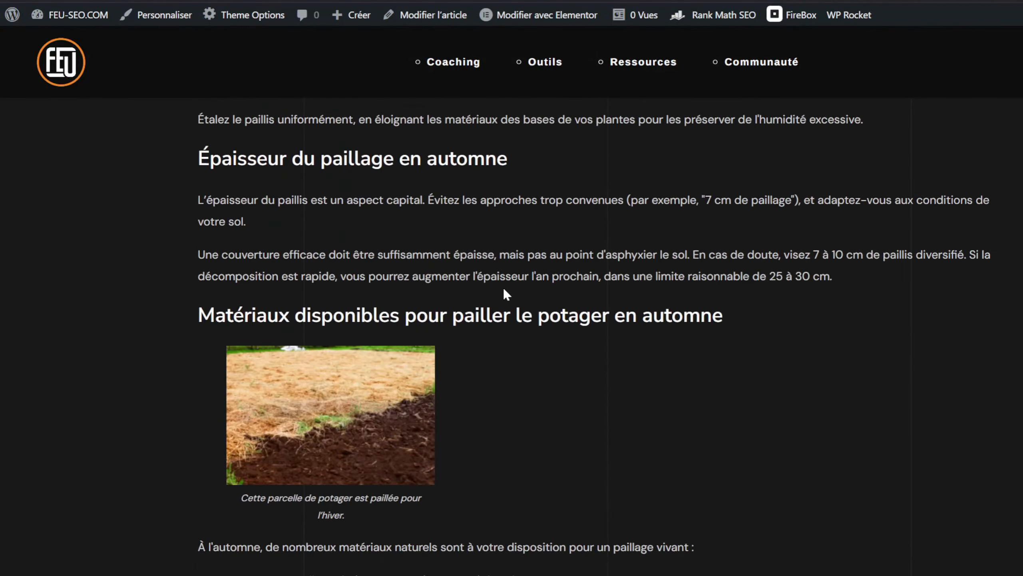
{"action": "scroll", "coordinate": [565, 294], "scroll_direction": "up", "scroll_amount": 8}
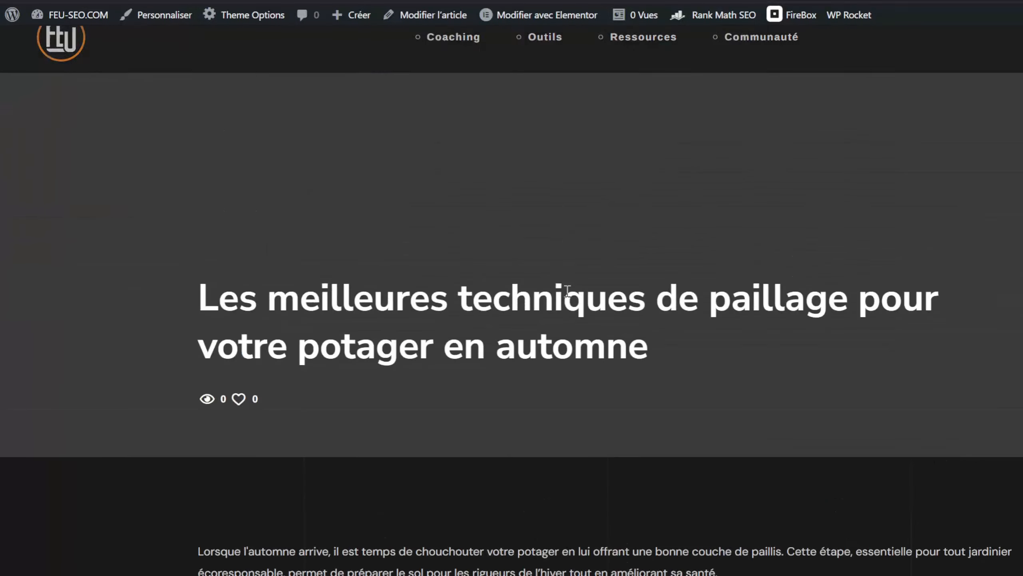
{"action": "scroll", "coordinate": [557, 274], "scroll_direction": "down", "scroll_amount": 3}
{"action": "scroll", "coordinate": [427, 103], "scroll_direction": "up", "scroll_amount": 3}
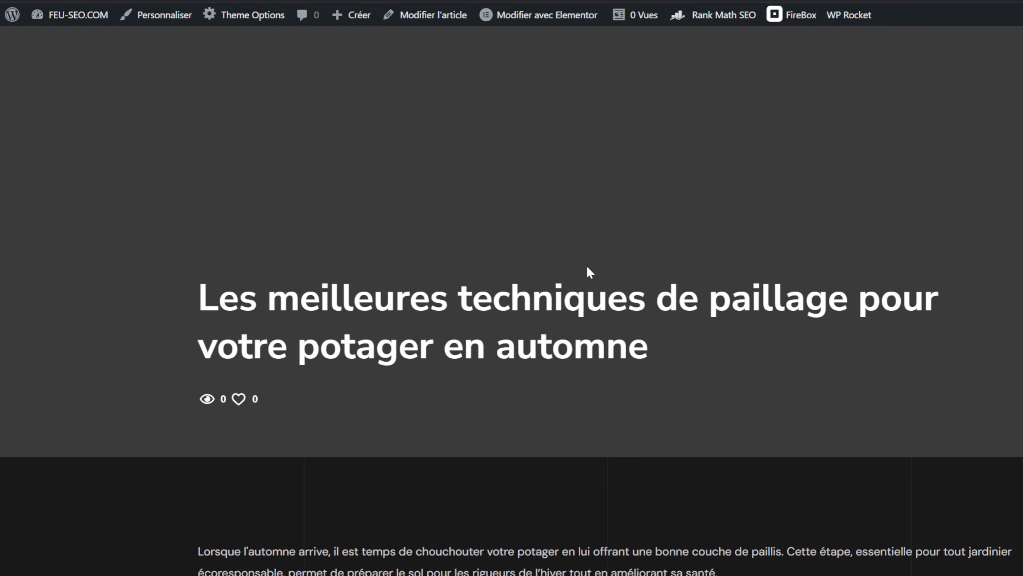
{"action": "scroll", "coordinate": [530, 213], "scroll_direction": "down", "scroll_amount": 6}
{"action": "scroll", "coordinate": [530, 214], "scroll_direction": "up", "scroll_amount": 5}
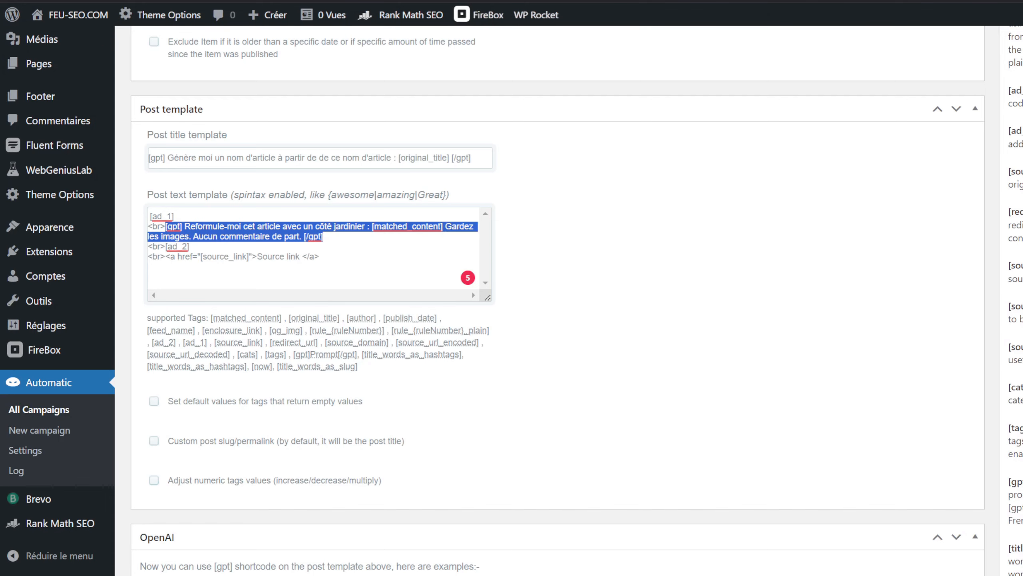
Step: Return to the campaign's post template settings and enlarge the post text template box vertically
{"action": "left_click", "coordinate": [592, 294]}
{"action": "scroll", "coordinate": [332, 251], "scroll_direction": "down", "scroll_amount": 4}
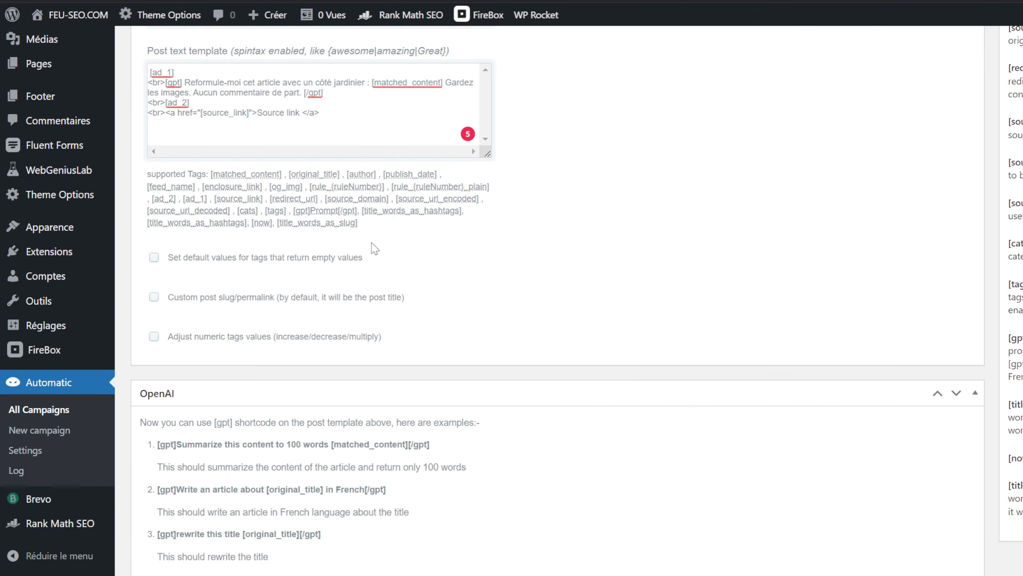
{"action": "scroll", "coordinate": [459, 297], "scroll_direction": "up", "scroll_amount": 4}
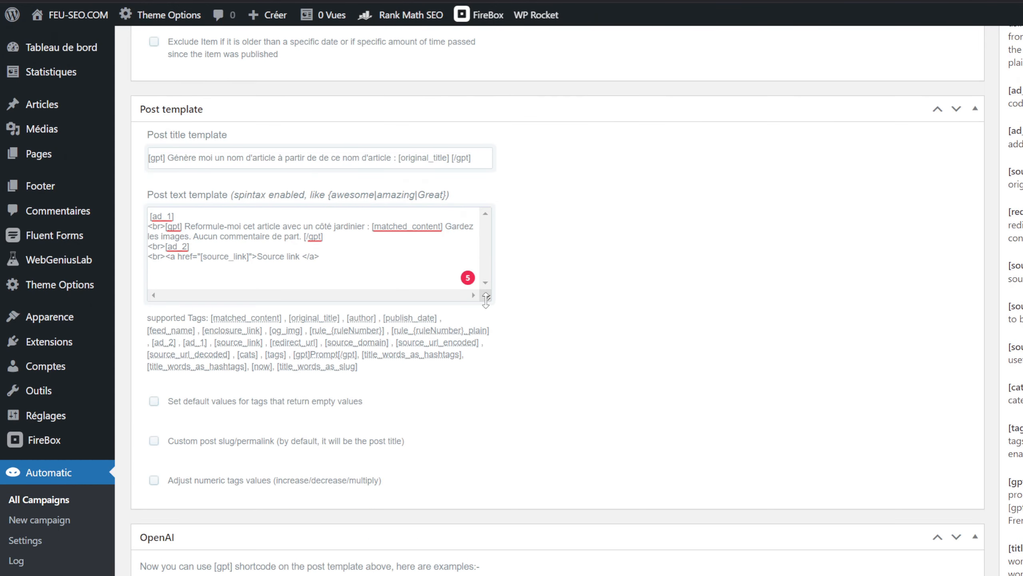
{"action": "left_click_drag", "start_coordinate": [485, 298], "coordinate": [487, 400]}
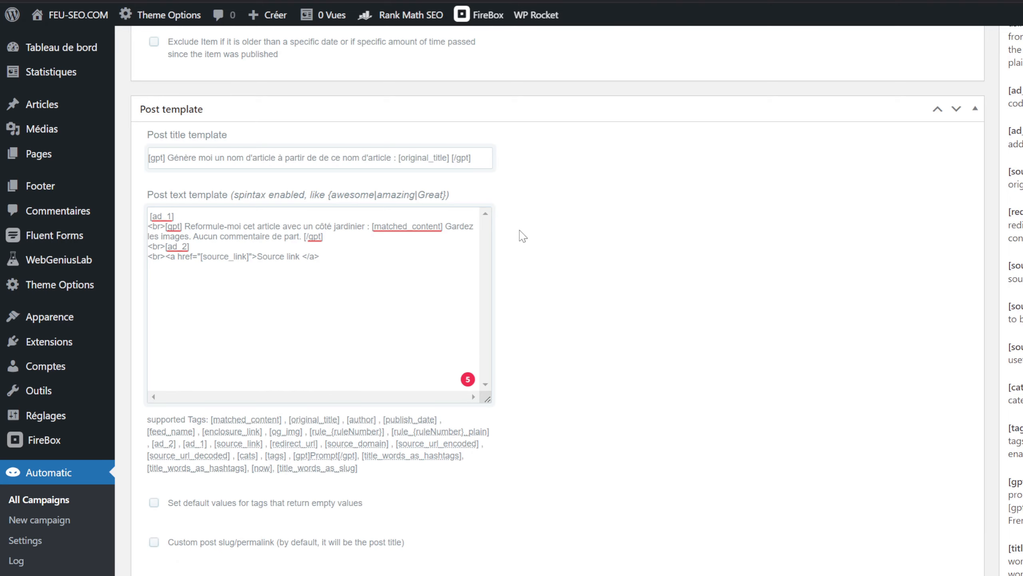
Step: Go back to the processing log in the campaign's Run & Status section
{"action": "scroll", "coordinate": [523, 236], "scroll_direction": "up", "scroll_amount": 12}
{"action": "scroll", "coordinate": [583, 258], "scroll_direction": "up", "scroll_amount": 15}
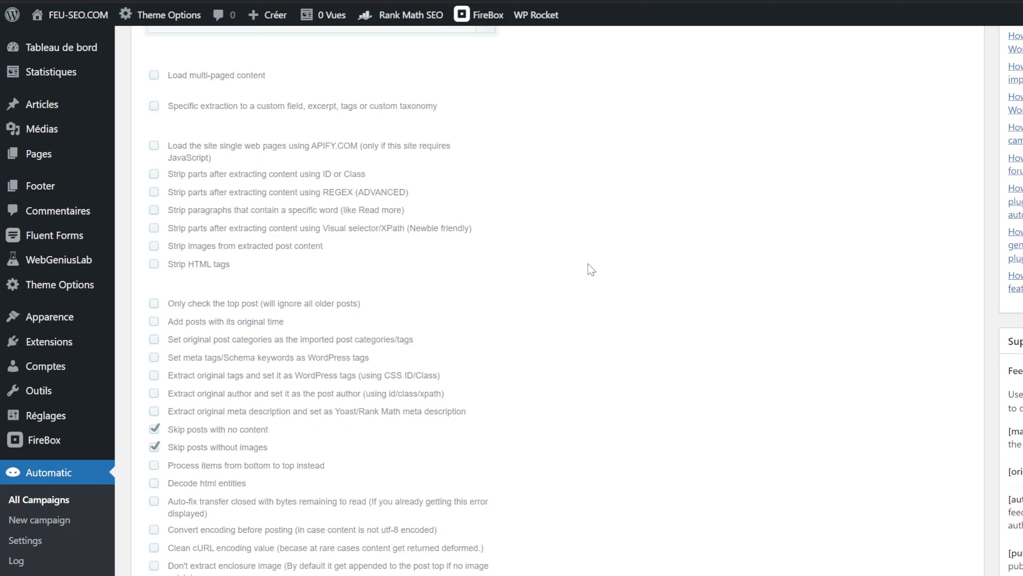
{"action": "scroll", "coordinate": [607, 219], "scroll_direction": "up", "scroll_amount": 10}
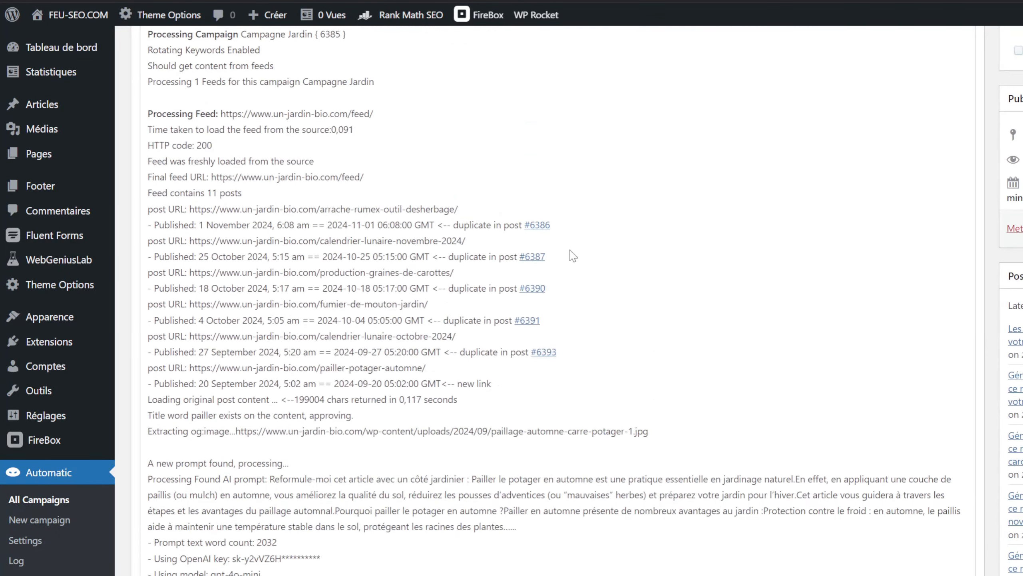